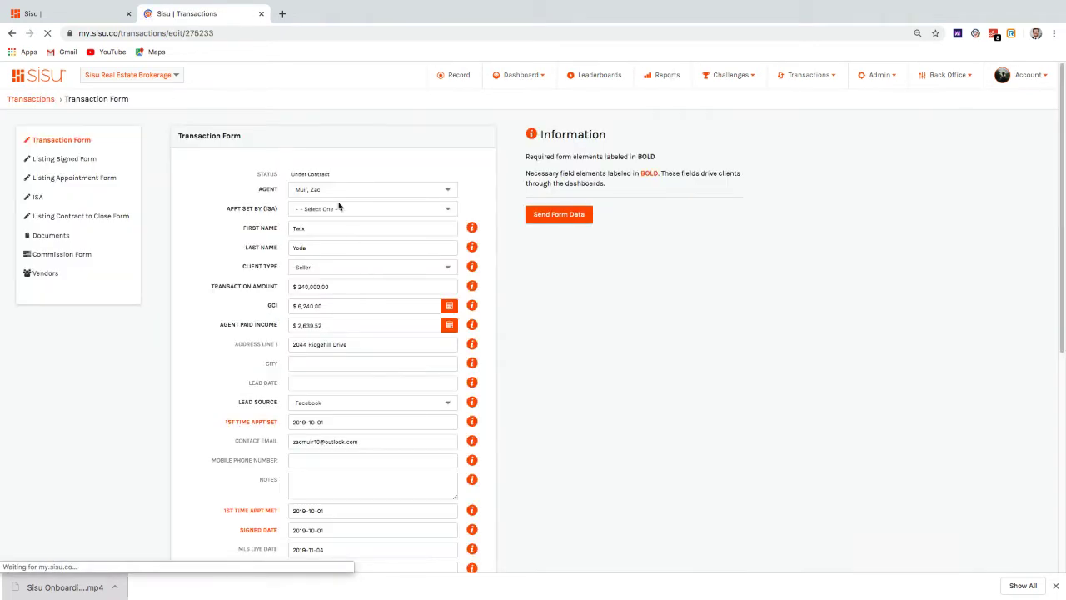
# Step: Clear the Transaction Fee field so it stays at $0.00
pyautogui.scroll(-5, 415, 358)
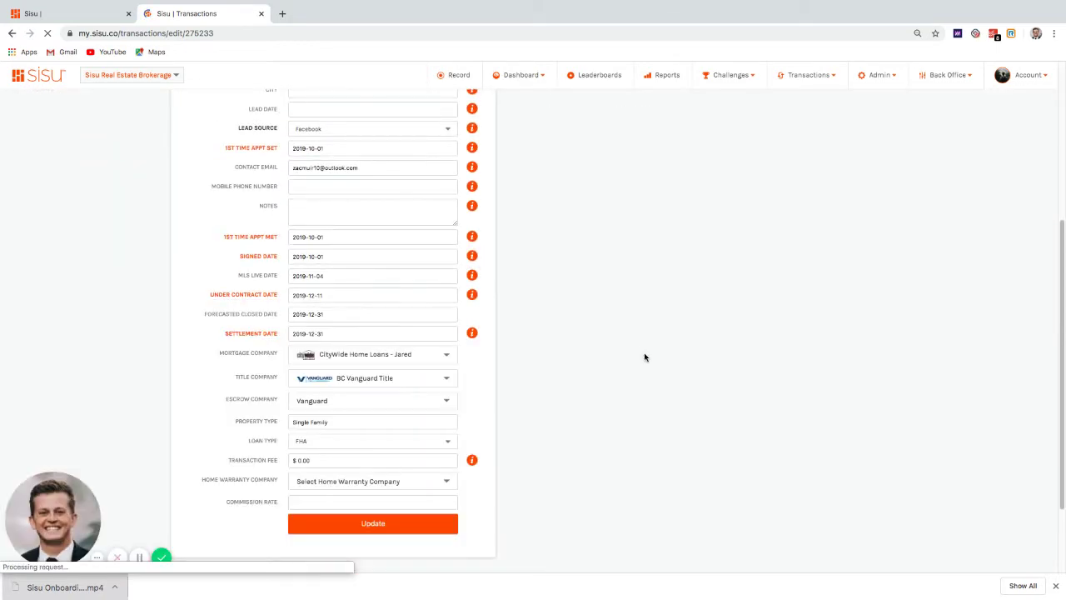
pyautogui.scroll(5, 356, 367)
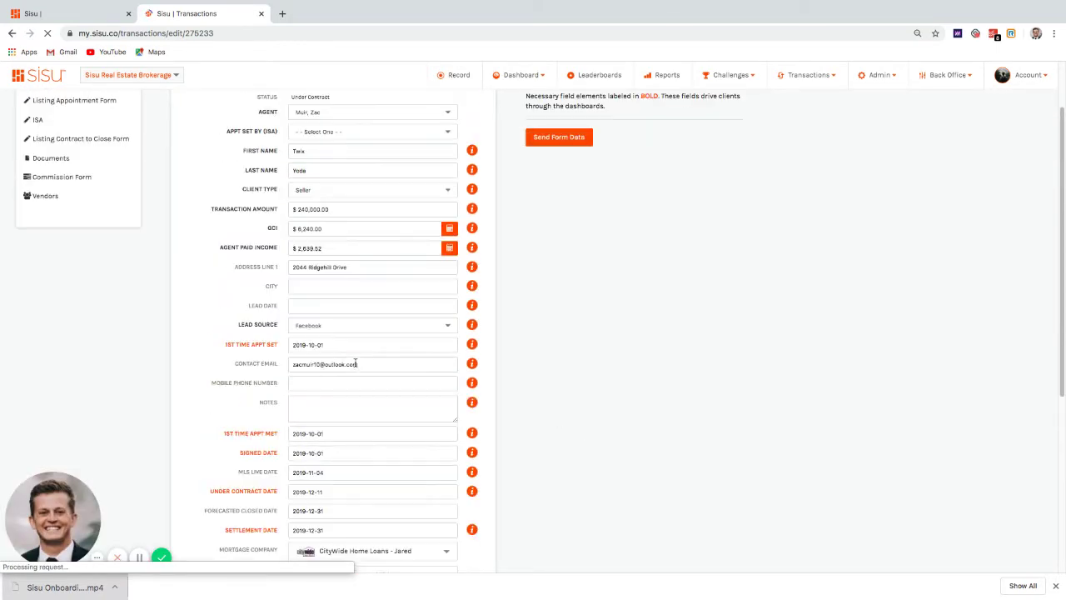
pyautogui.scroll(-5, 556, 374)
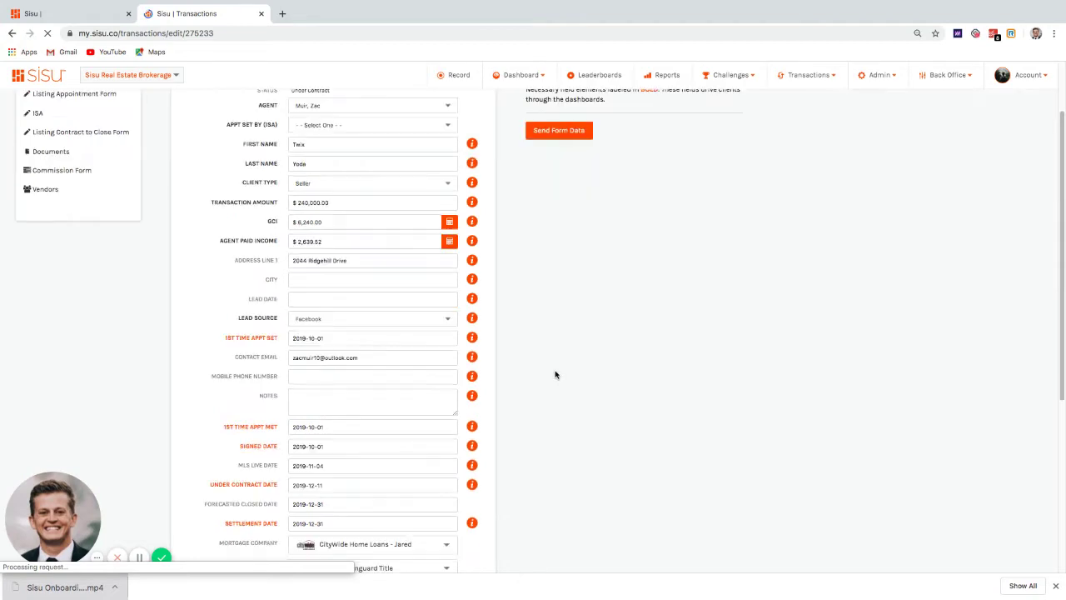
pyautogui.moveTo(278, 410); pyautogui.dragTo(228, 410)
pyautogui.click(618, 411)
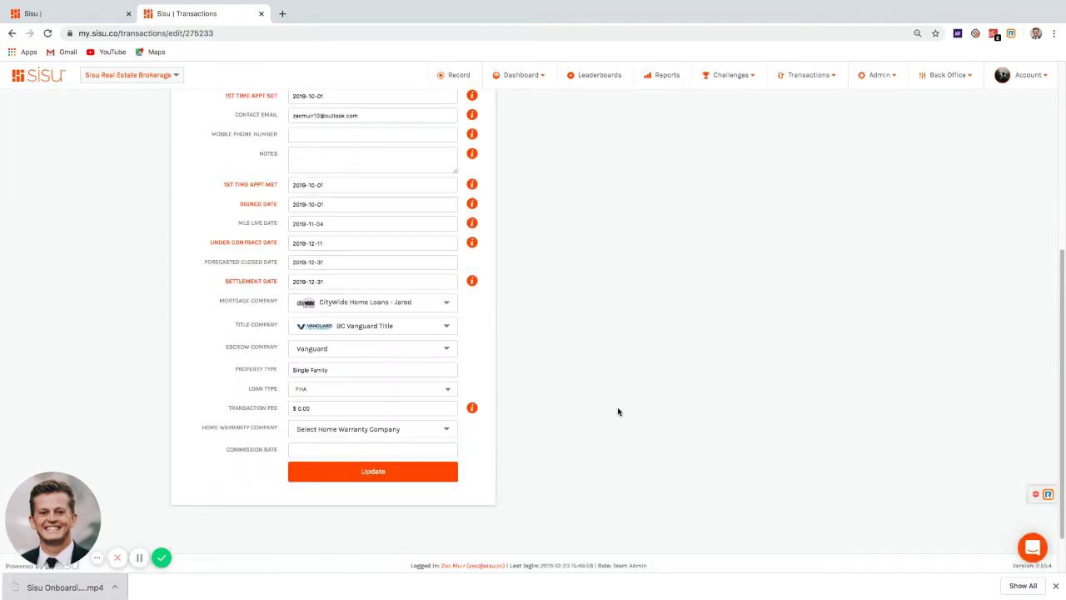
pyautogui.tripleClick(310, 408)
pyautogui.write('289')
pyautogui.click(585, 367)
pyautogui.tripleClick(327, 409)
pyautogui.press('BackSpace')
pyautogui.click(577, 355)
# Step: Go to the transaction's Commission Form from the sidebar
pyautogui.scroll(1, 649, 379)
pyautogui.scroll(5, 648, 378)
pyautogui.click(58, 255)
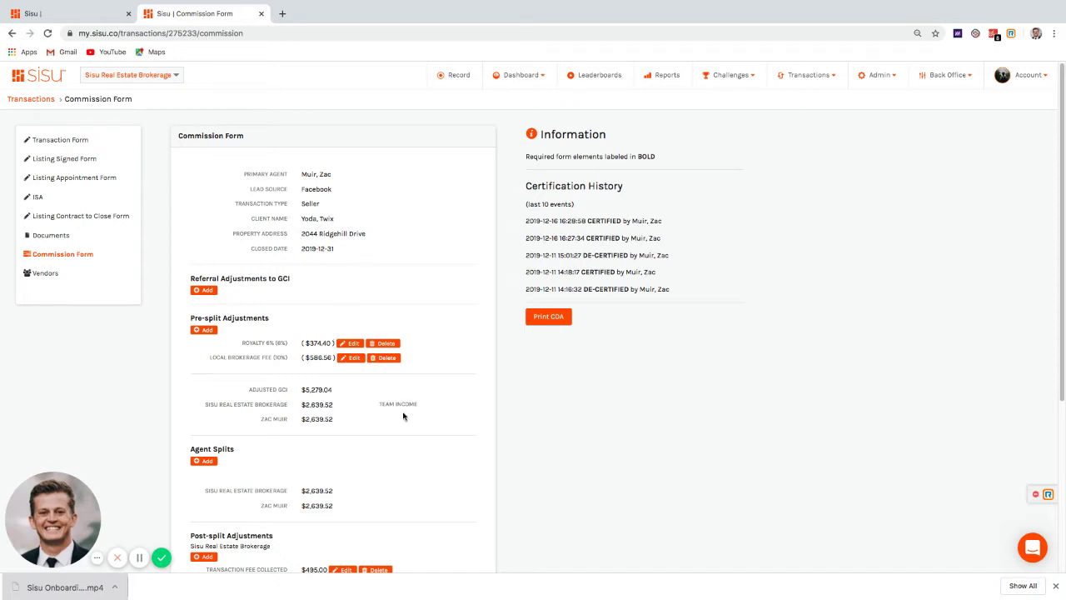
# Step: Delete the Royalty 6% and Local Brokerage Fee adjustments, raising adjusted GCI to $6,240.00
pyautogui.scroll(-2, 336, 331)
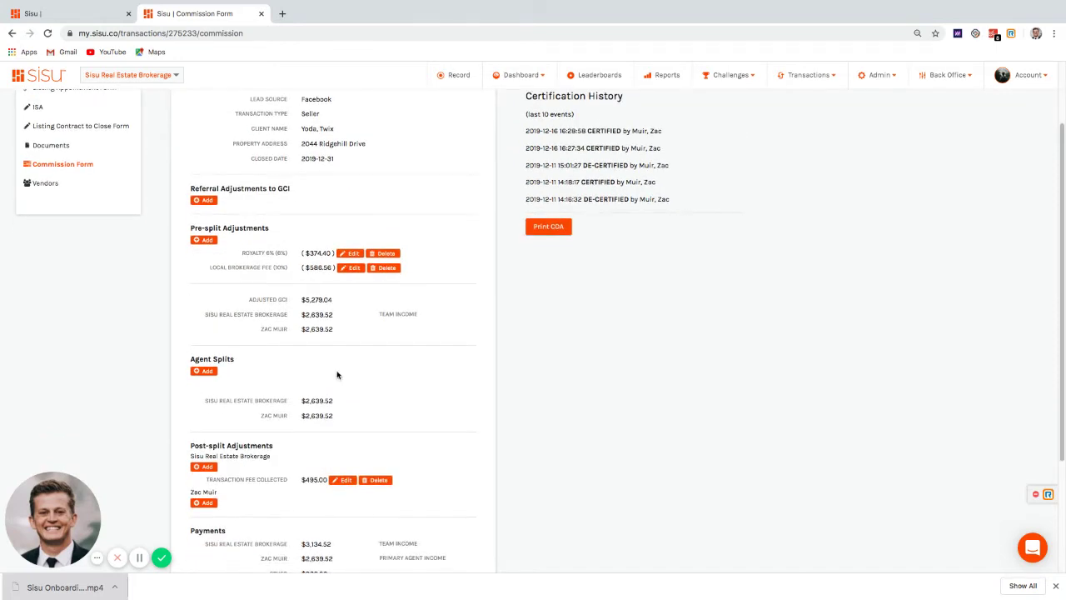
pyautogui.scroll(-3, 336, 373)
pyautogui.scroll(4, 405, 416)
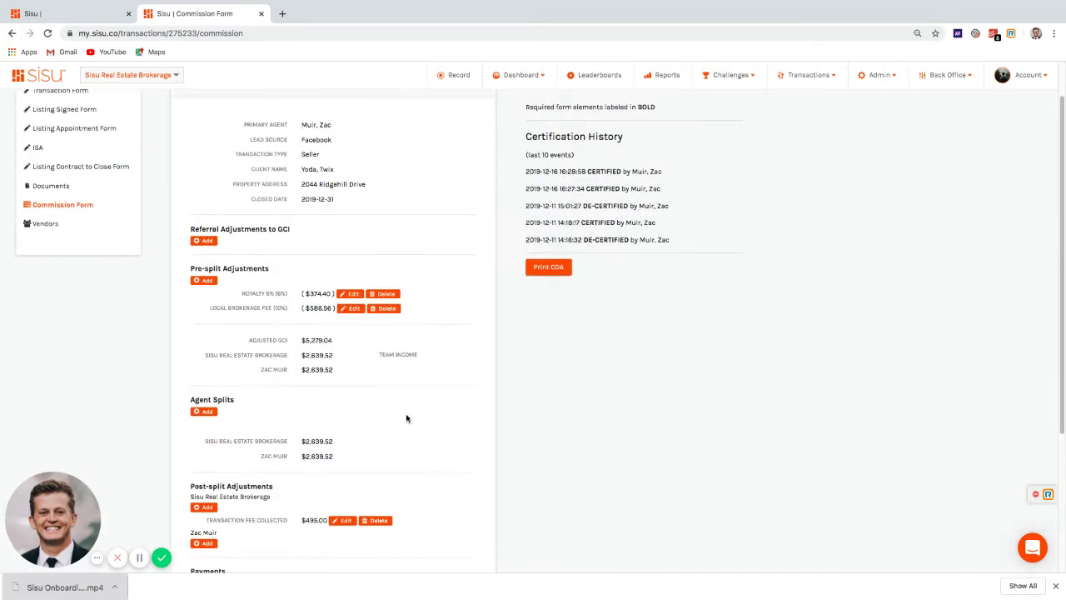
pyautogui.click(388, 295)
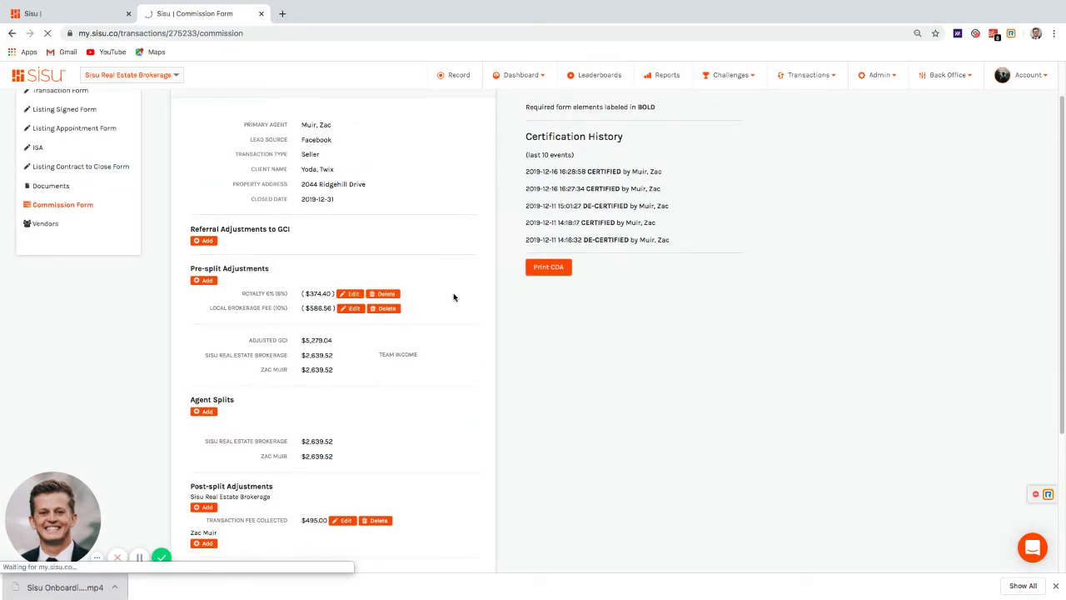
pyautogui.click(388, 447)
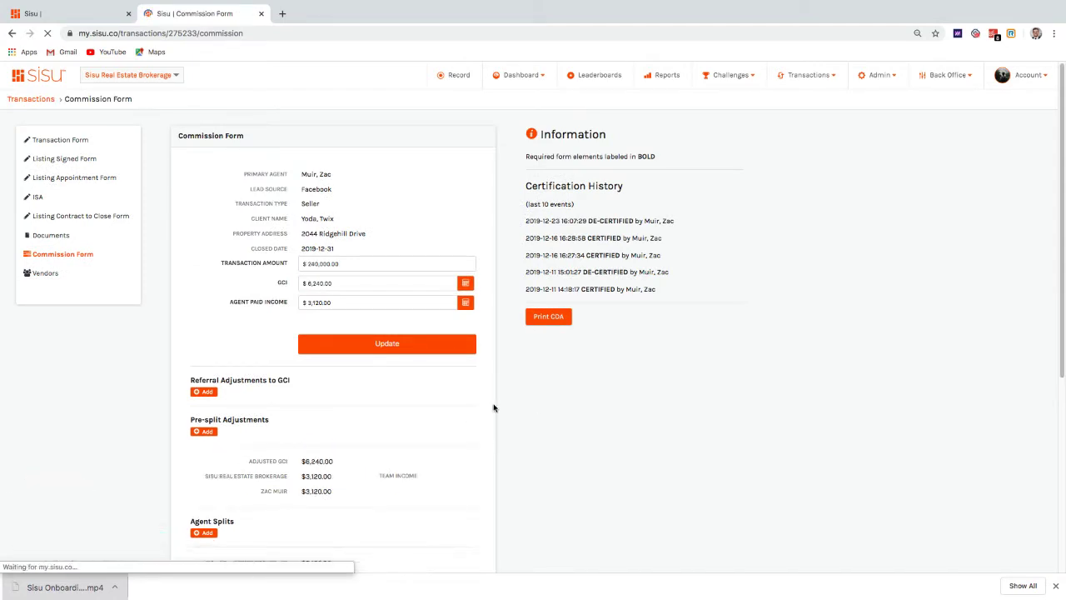
# Step: Calculate GCI as 3% of the transaction amount
pyautogui.scroll(-4, 435, 435)
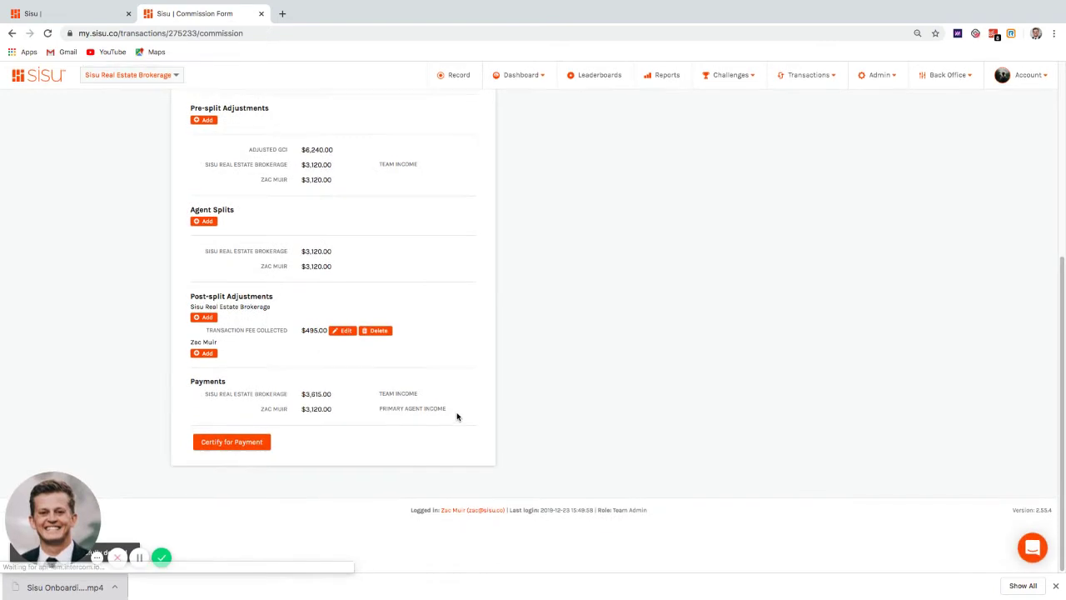
pyautogui.scroll(4, 457, 416)
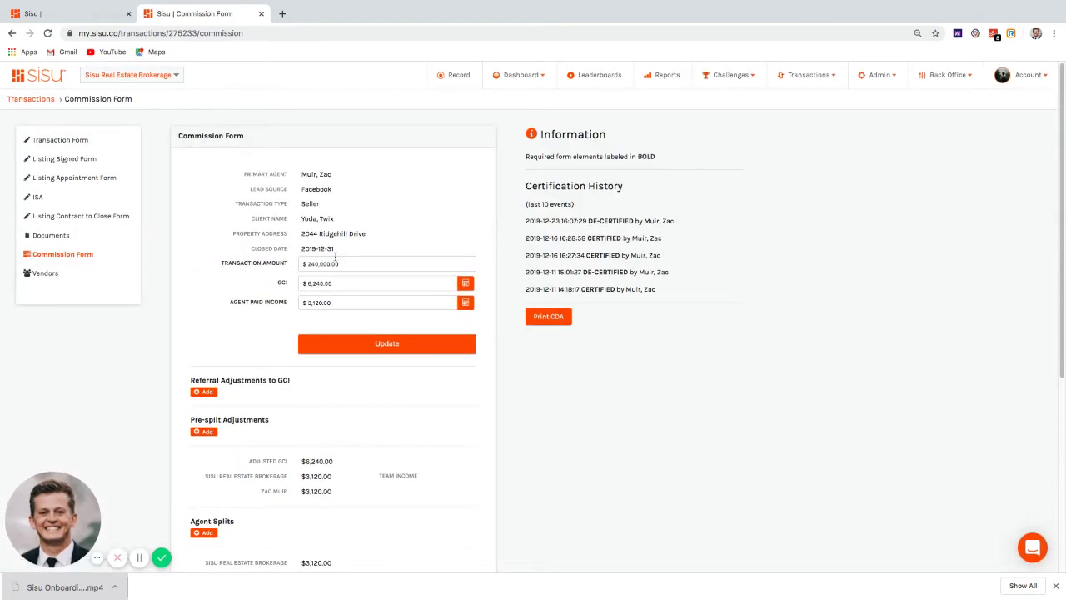
pyautogui.click(357, 261)
pyautogui.click(398, 218)
pyautogui.moveTo(347, 285); pyautogui.dragTo(289, 283)
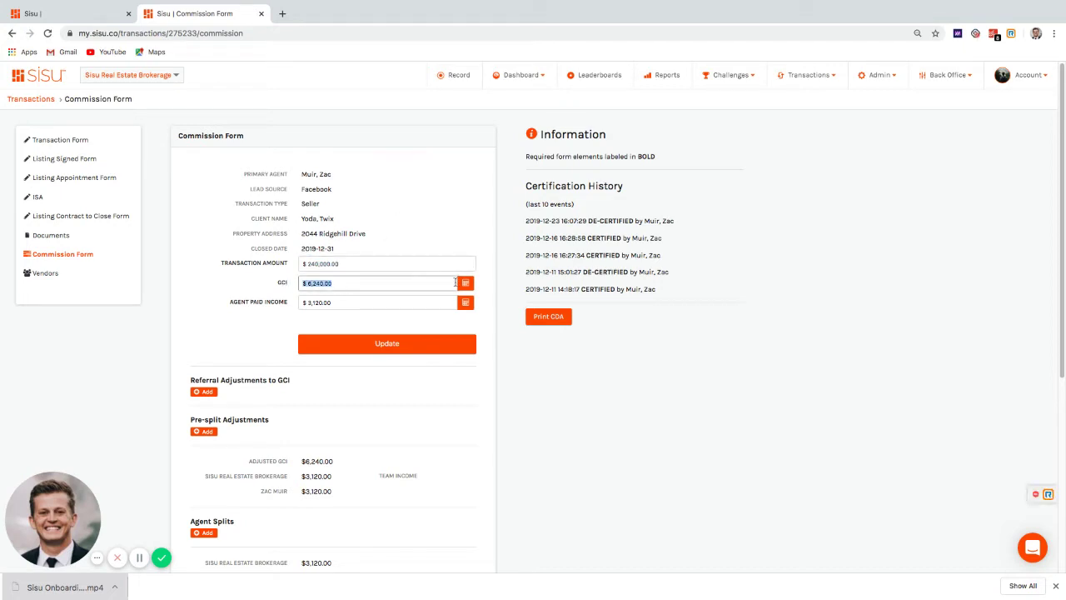
pyautogui.rightClick(463, 282)
pyautogui.click(470, 287)
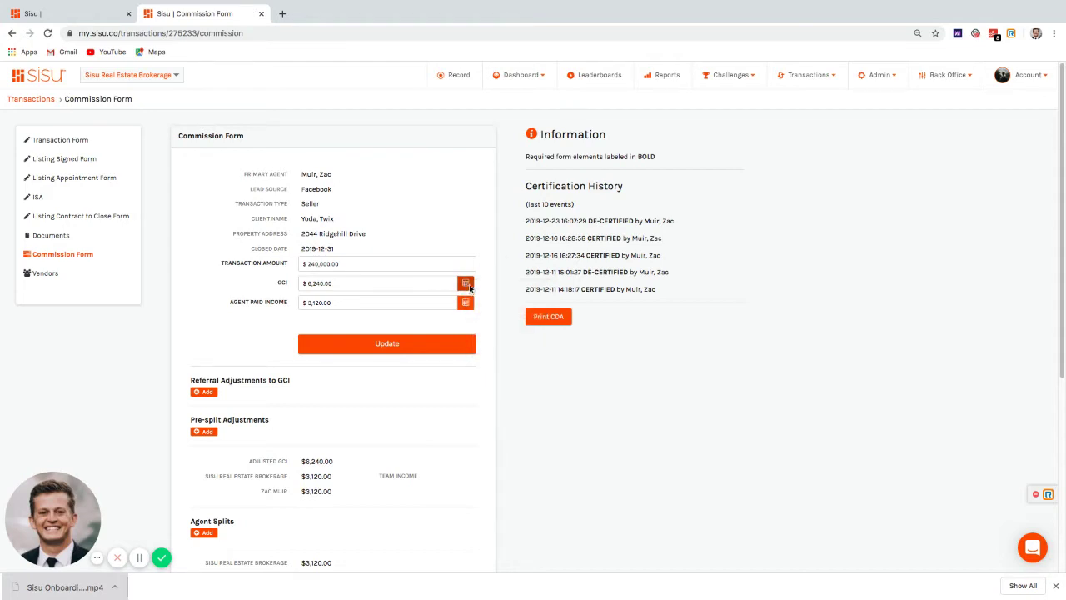
pyautogui.click(467, 284)
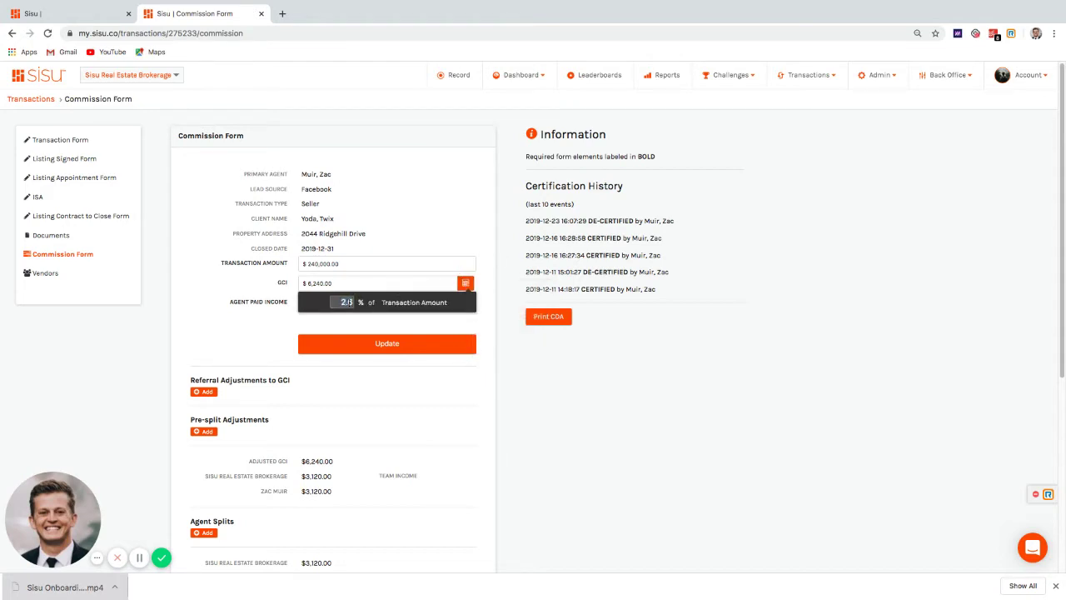
pyautogui.rightClick(347, 303)
pyautogui.press('Escape')
pyautogui.write('3')
pyautogui.click(465, 285)
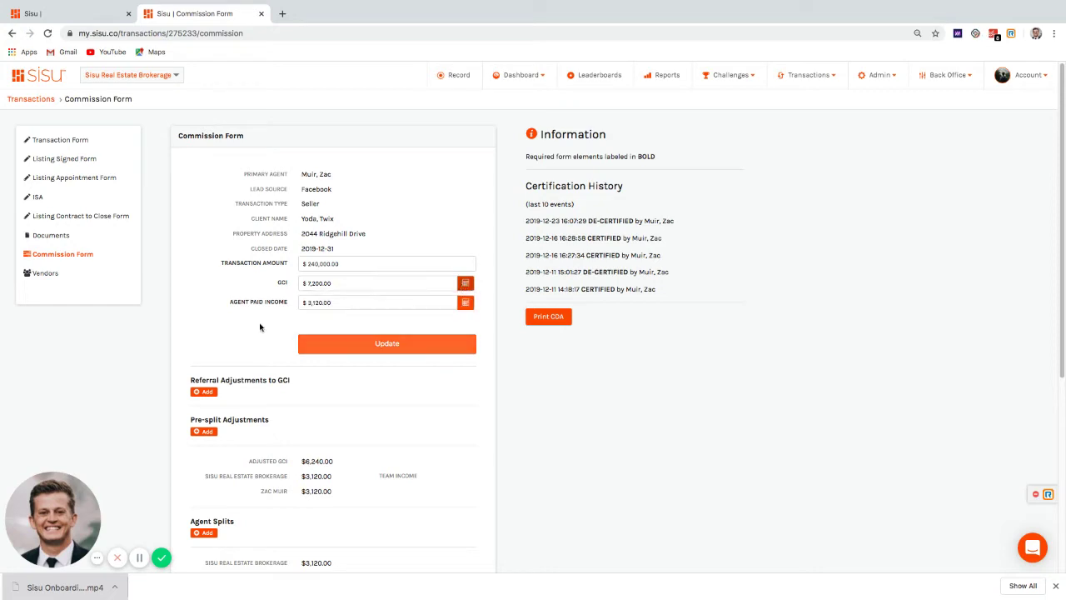
# Step: Set agent paid income to 60% of GCI and update the commissions
pyautogui.moveTo(226, 302); pyautogui.dragTo(290, 306)
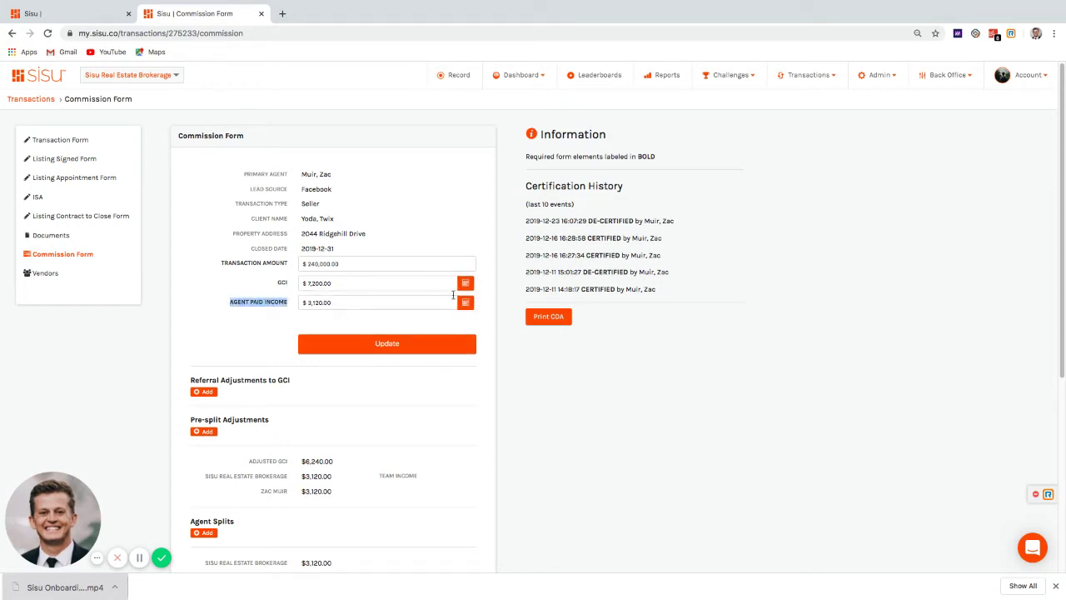
pyautogui.click(513, 280)
pyautogui.click(465, 304)
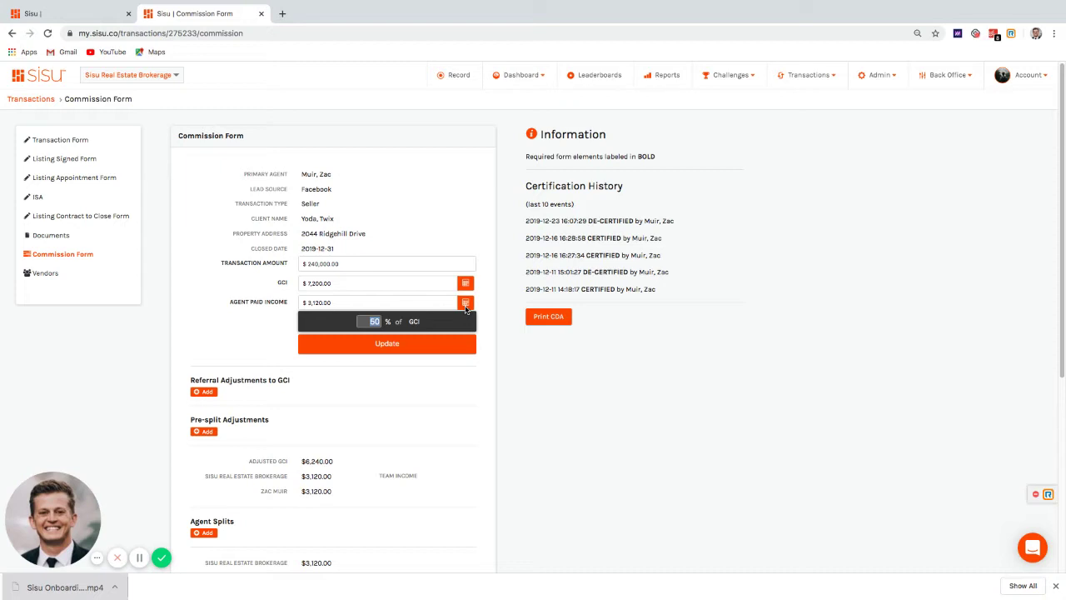
pyautogui.write('60')
pyautogui.click(408, 346)
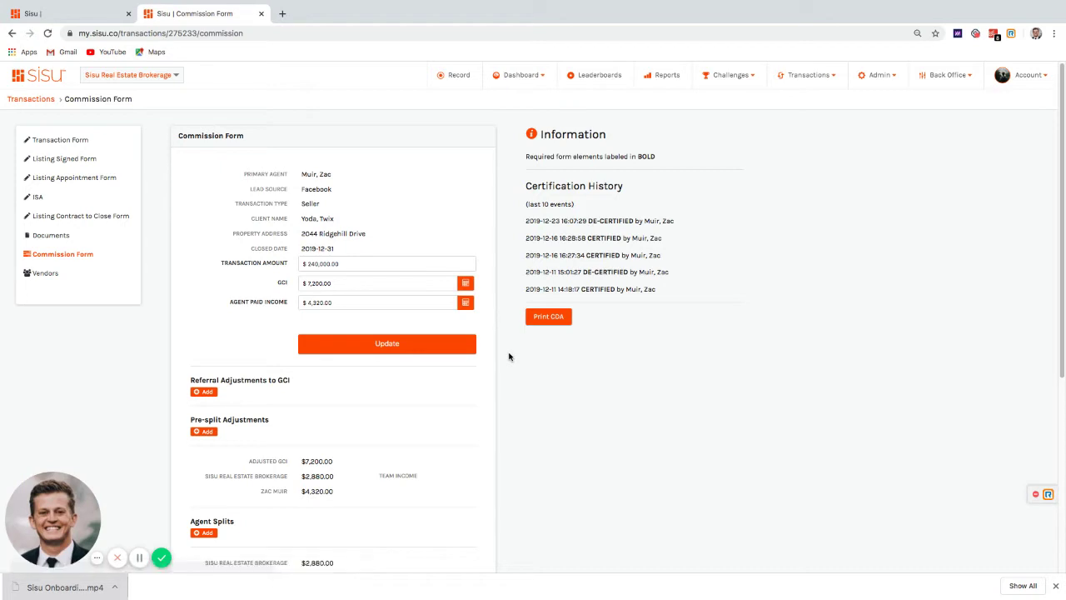
pyautogui.scroll(-1, 498, 392)
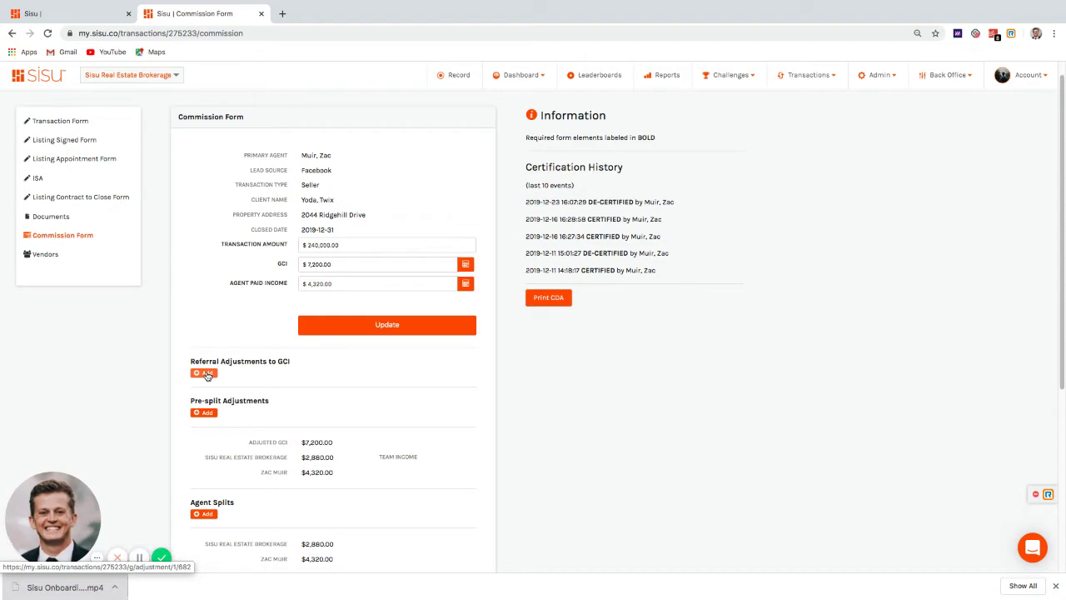
# Step: Open a new referral adjustment in its own tab and browse its Category and Entity lists
pyautogui.middleClick(206, 374)
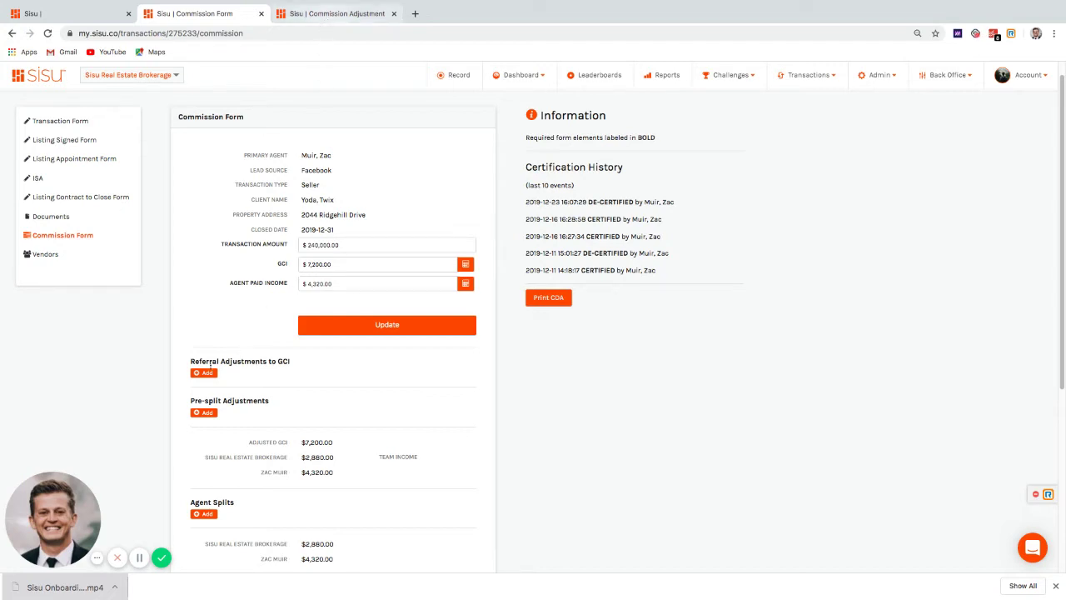
pyautogui.click(322, 15)
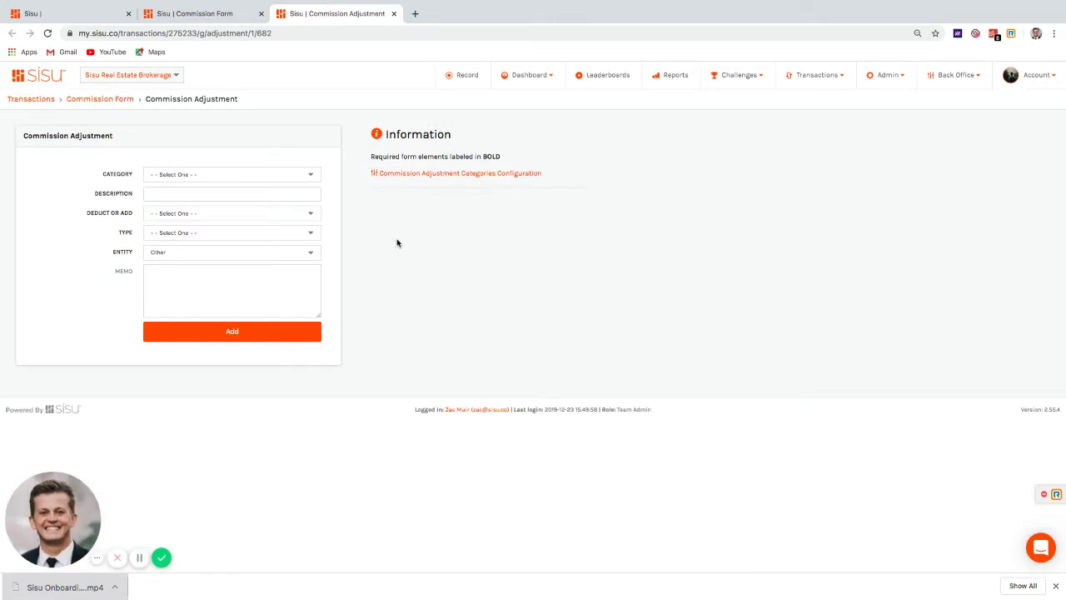
pyautogui.click(308, 179)
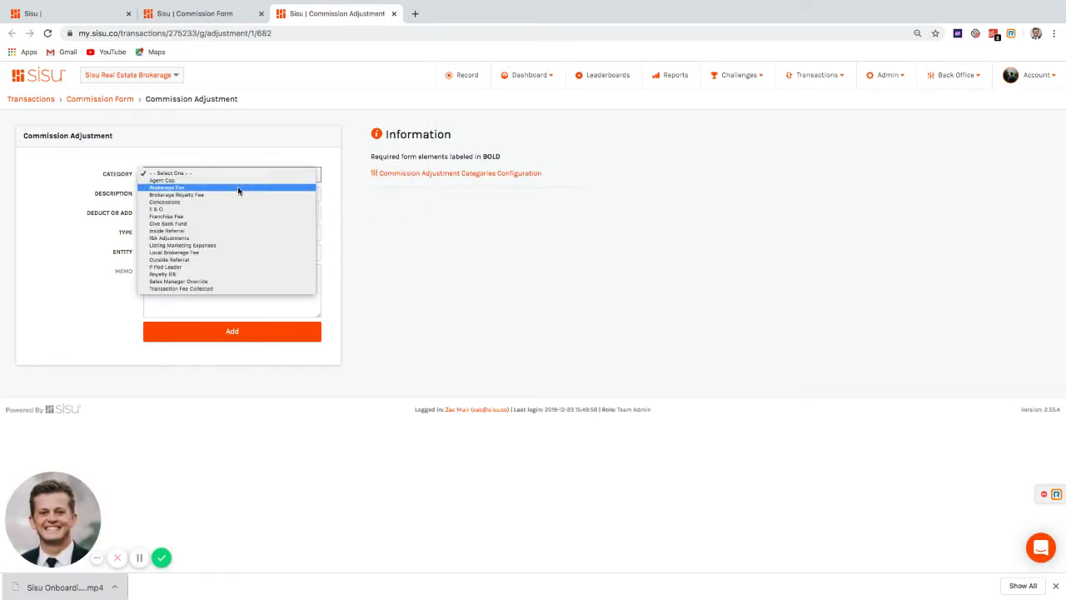
pyautogui.click(408, 233)
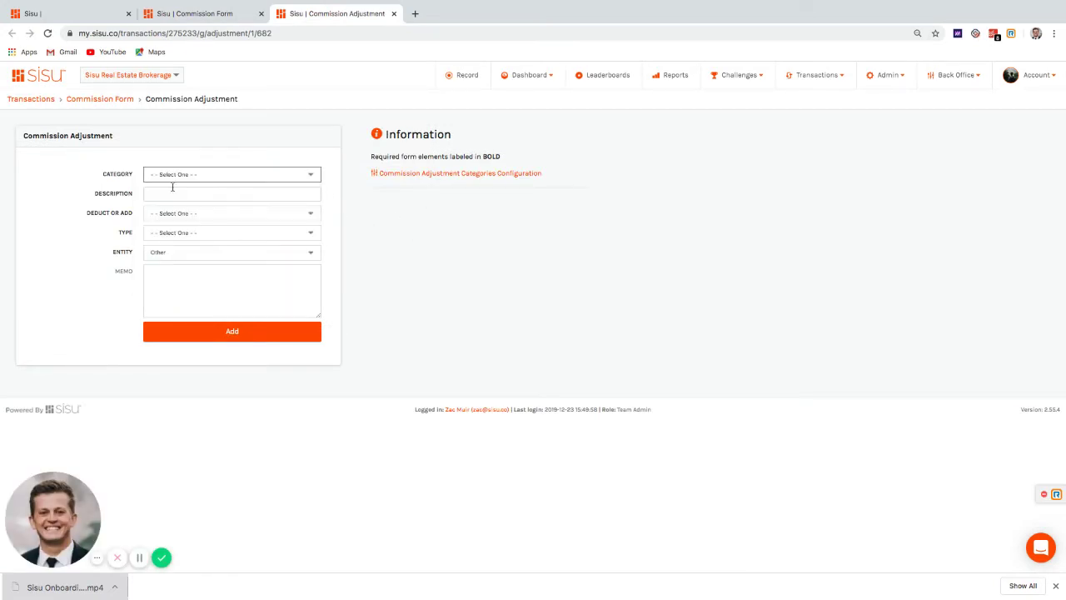
pyautogui.click(189, 256)
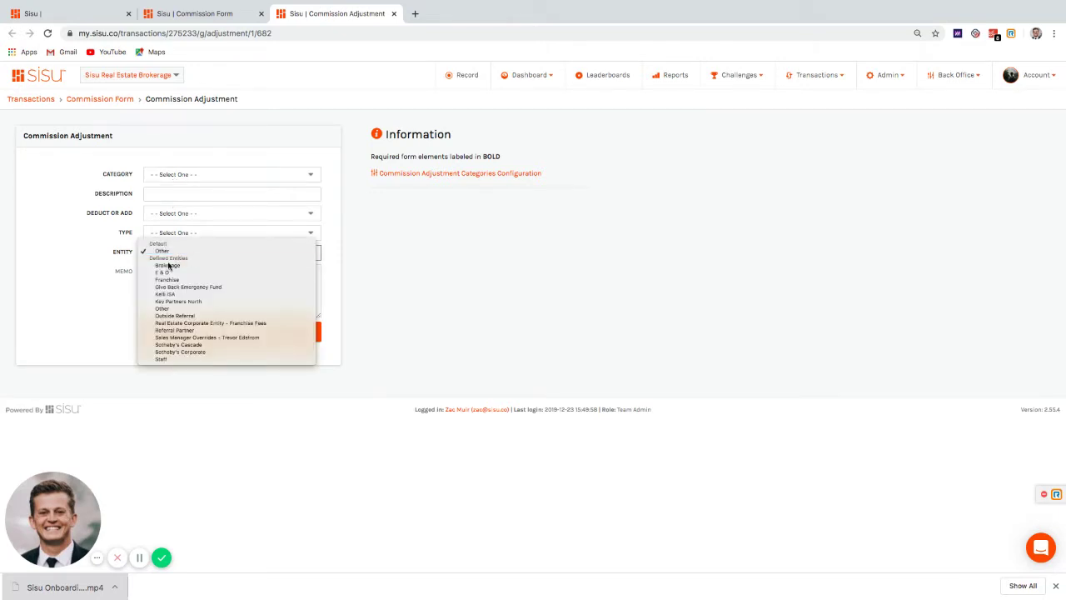
pyautogui.click(421, 232)
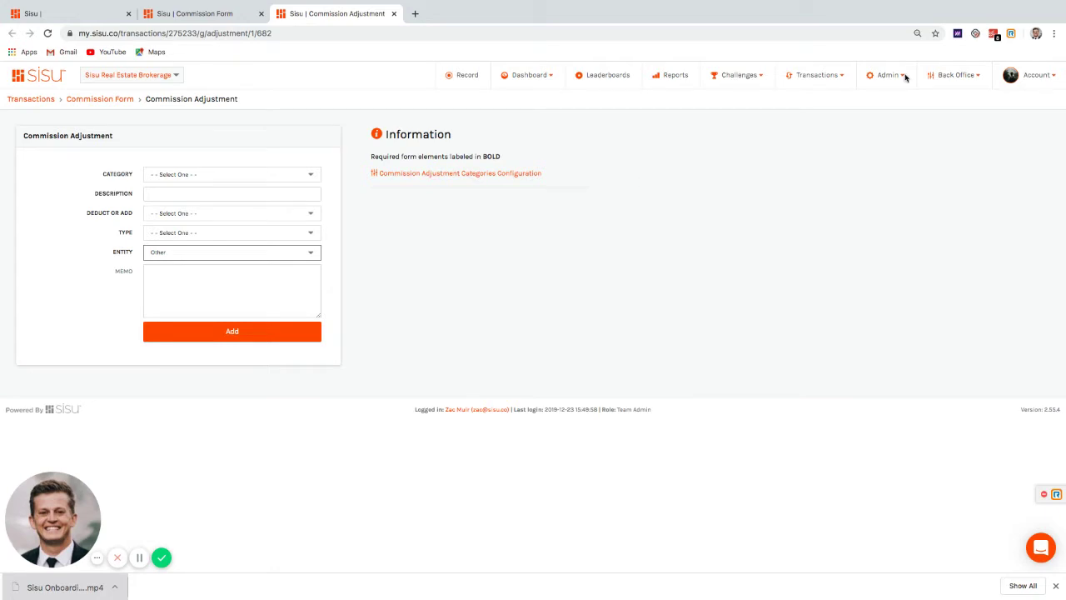
# Step: Open the Commission Adjustment Categories Configuration in a new tab
pyautogui.click(899, 80)
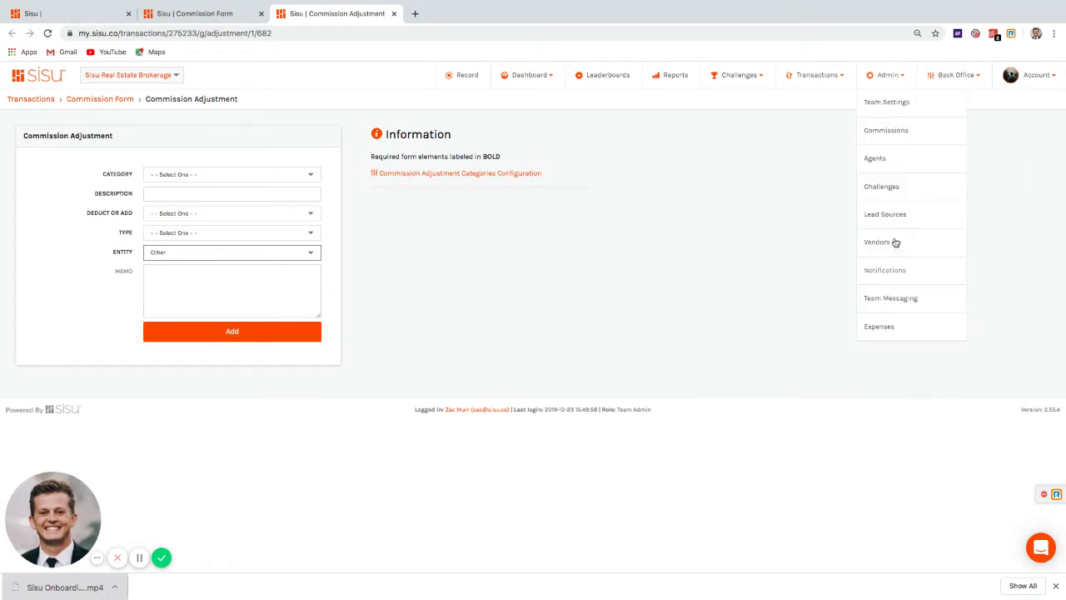
pyautogui.click(655, 222)
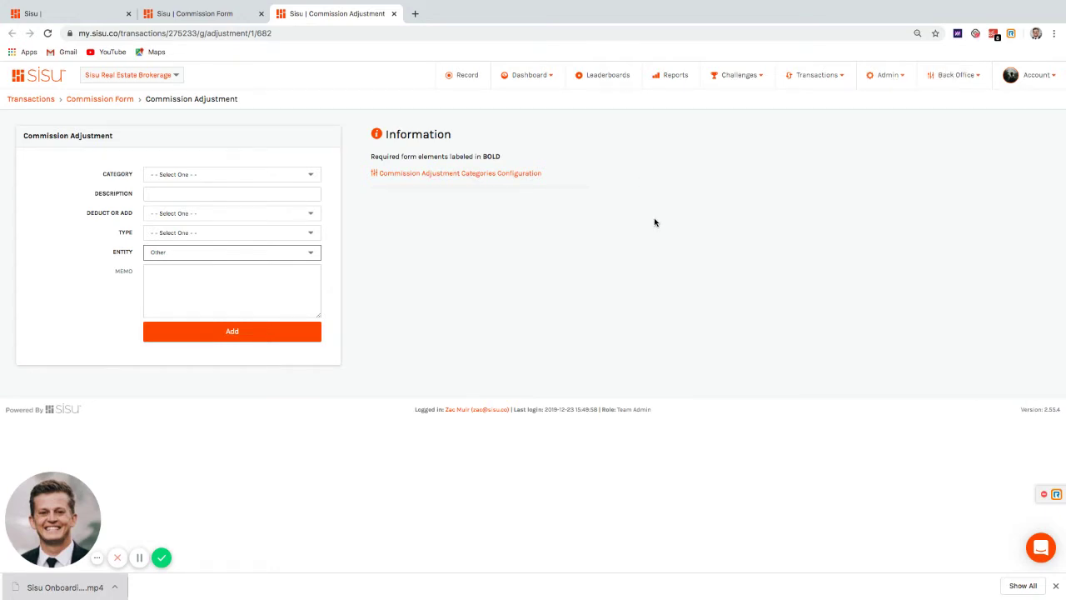
pyautogui.click(254, 178)
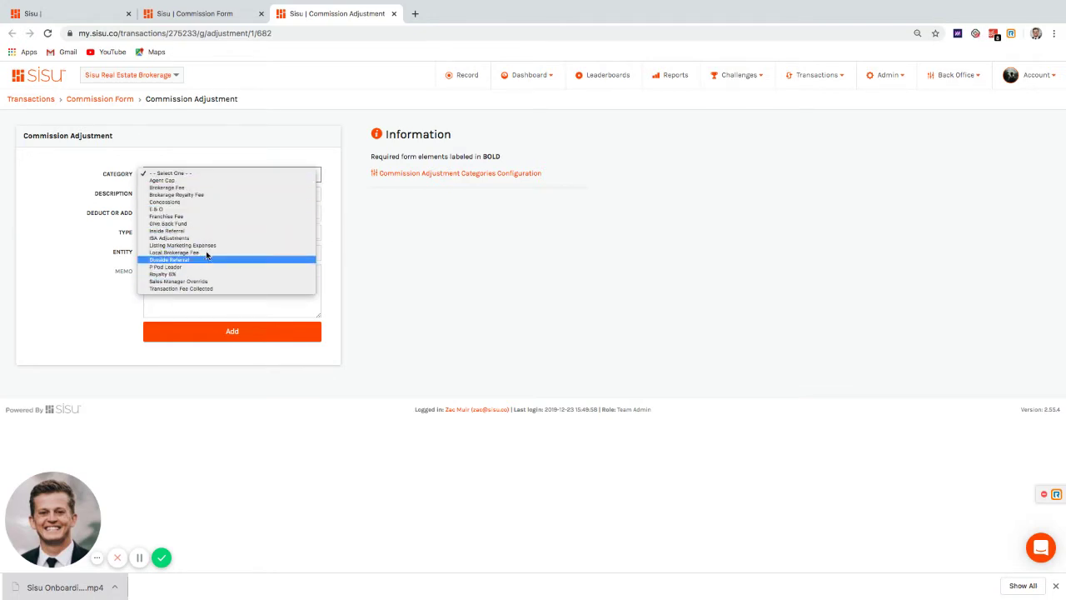
pyautogui.click(416, 226)
pyautogui.keyDown('ctrl'); pyautogui.click(473, 177); pyautogui.keyUp('ctrl')
pyautogui.click(437, 13)
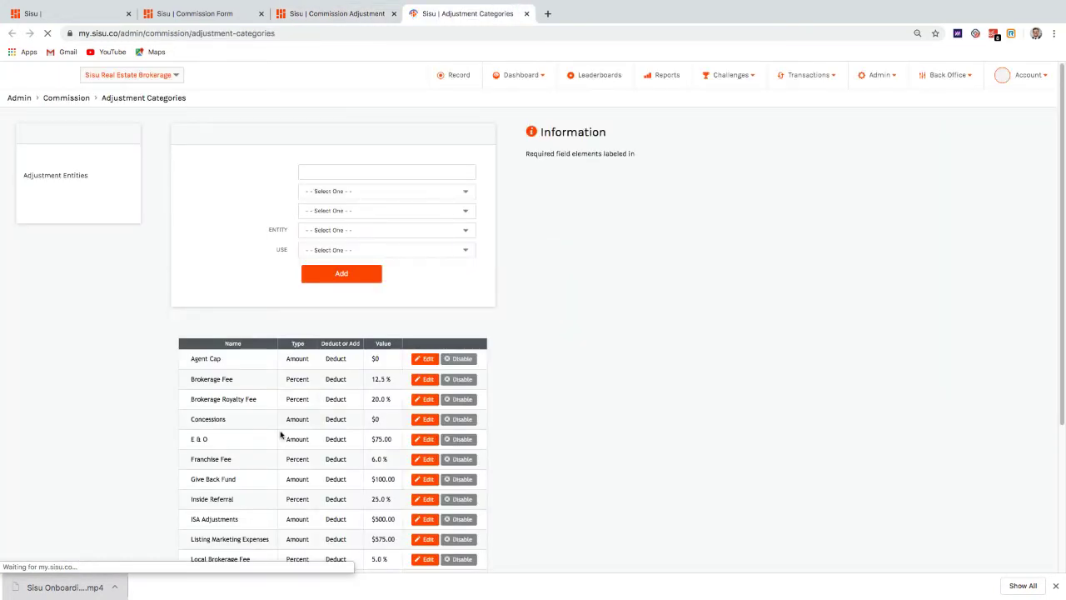
# Step: Open the Outside Referral adjustment category for editing
pyautogui.scroll(-2, 280, 433)
pyautogui.scroll(-3, 281, 433)
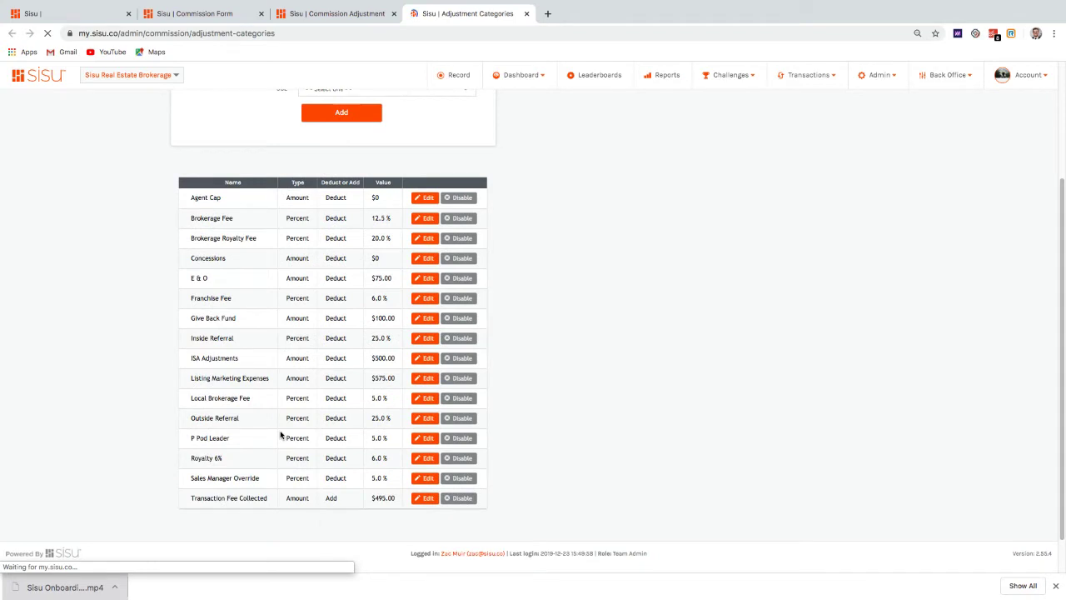
pyautogui.scroll(1, 281, 434)
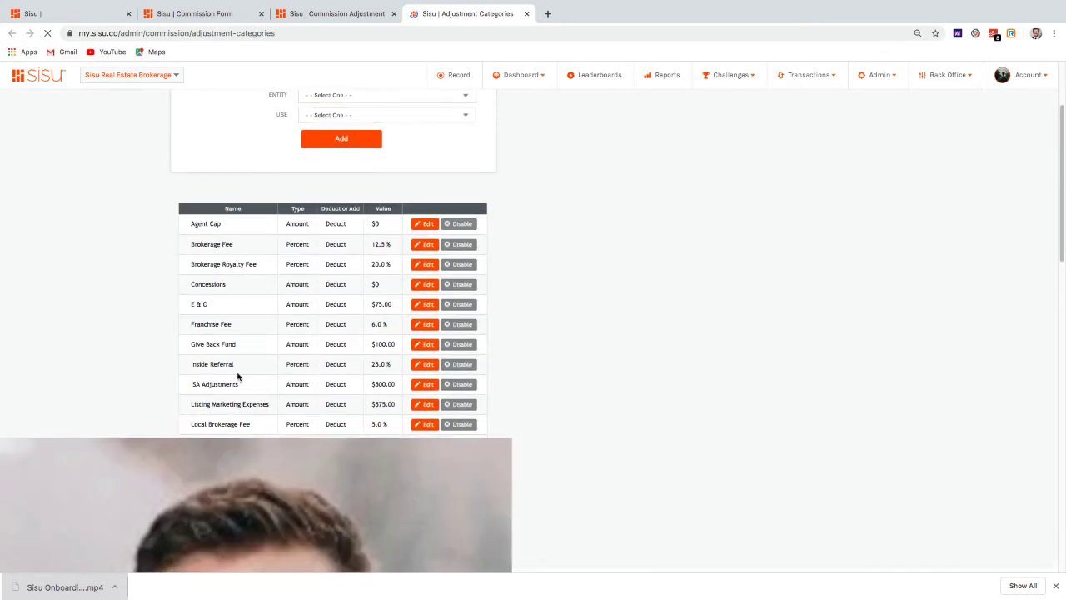
pyautogui.scroll(-1, 249, 391)
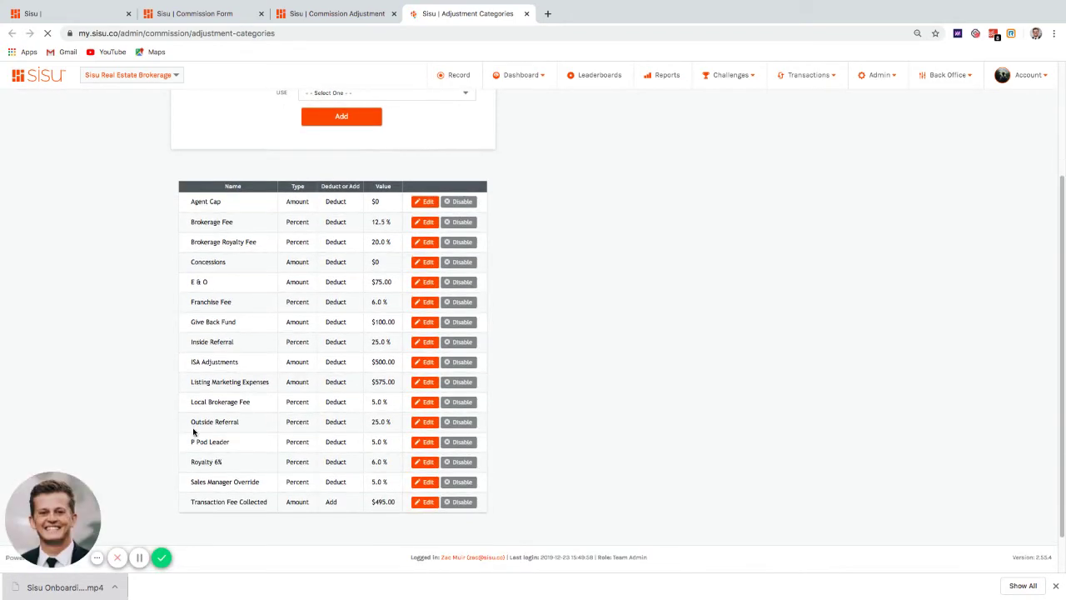
pyautogui.tripleClick(206, 423)
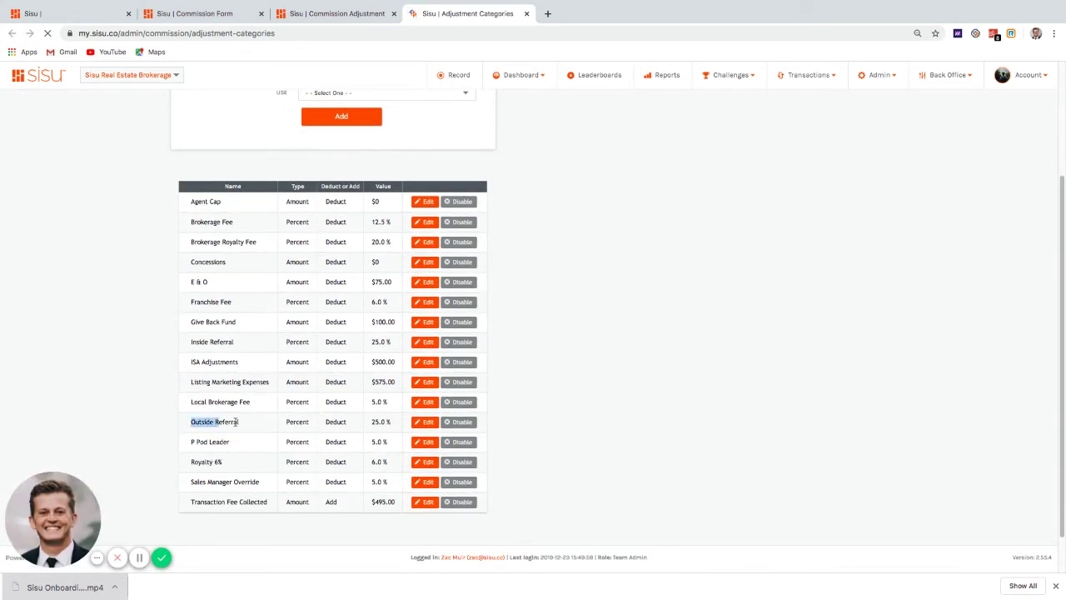
pyautogui.click(423, 422)
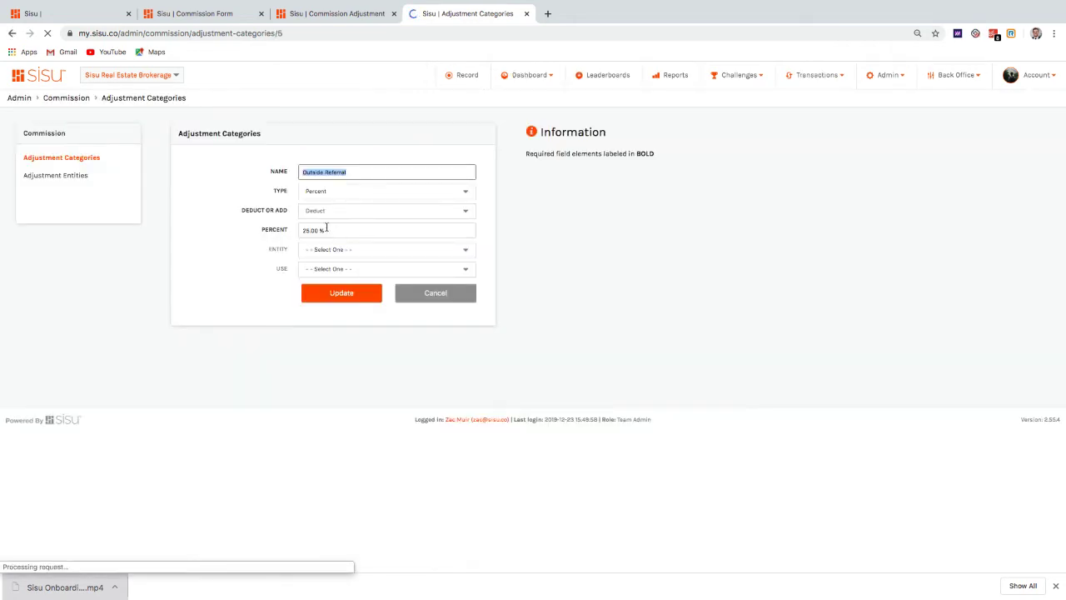
# Step: Check its Entity and Use settings, then reopen the adjustment form's Category list
pyautogui.click(336, 252)
pyautogui.click(563, 236)
pyautogui.click(455, 269)
pyautogui.click(529, 231)
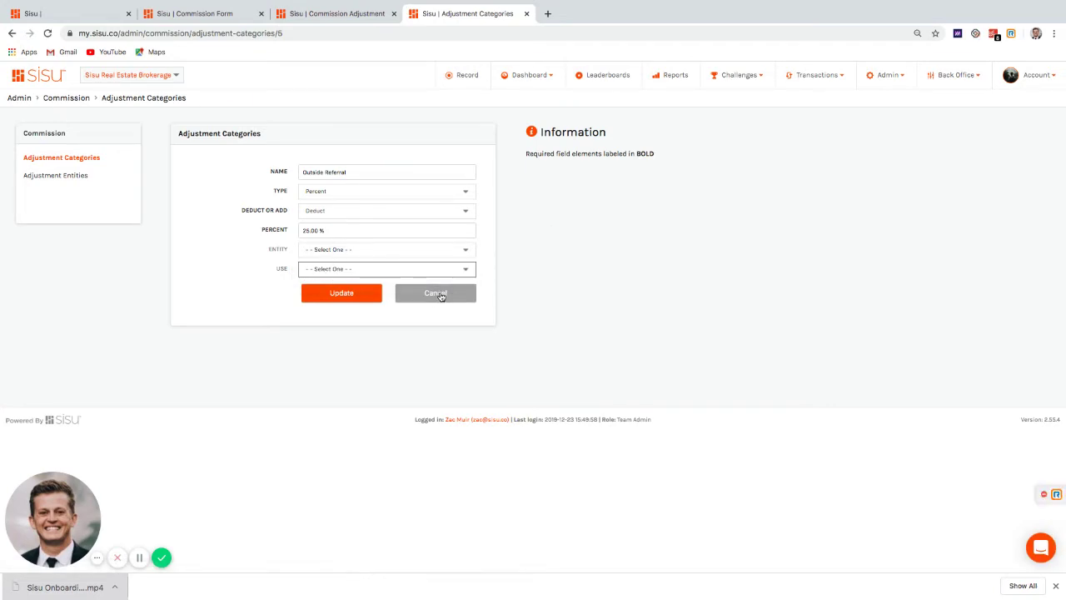
pyautogui.click(339, 14)
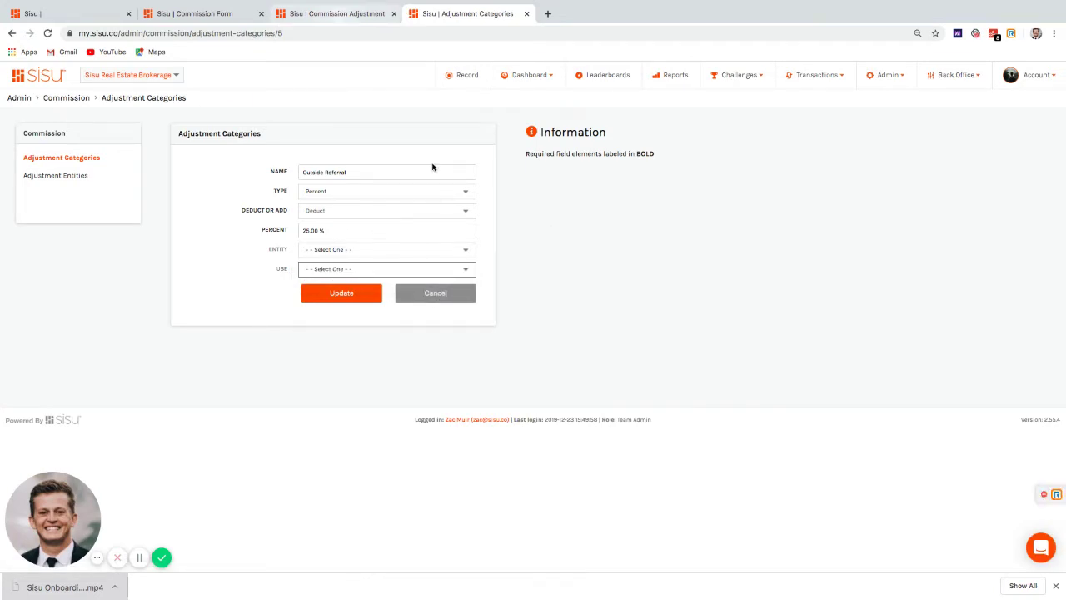
pyautogui.click(305, 177)
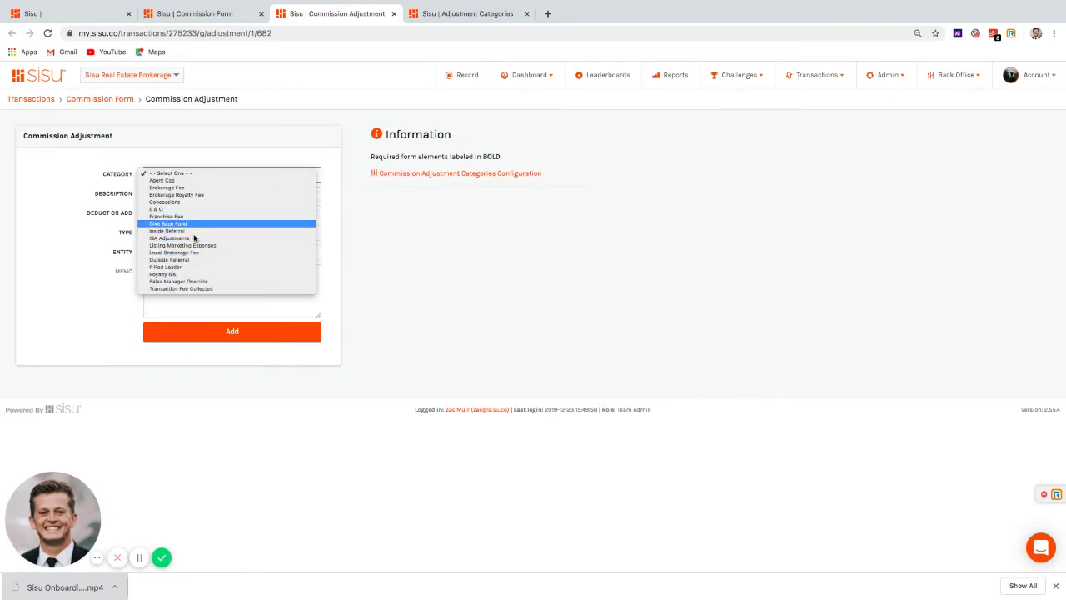
# Step: Choose Outside Referral as the category, keep entity Other, and return to the categories tab
pyautogui.press('Escape')
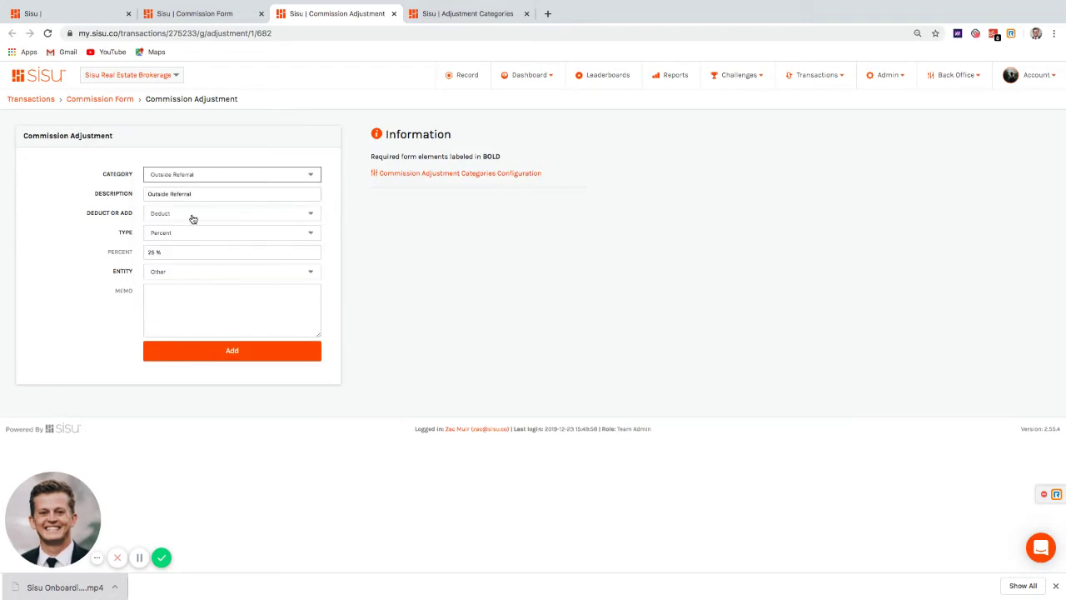
pyautogui.click(174, 273)
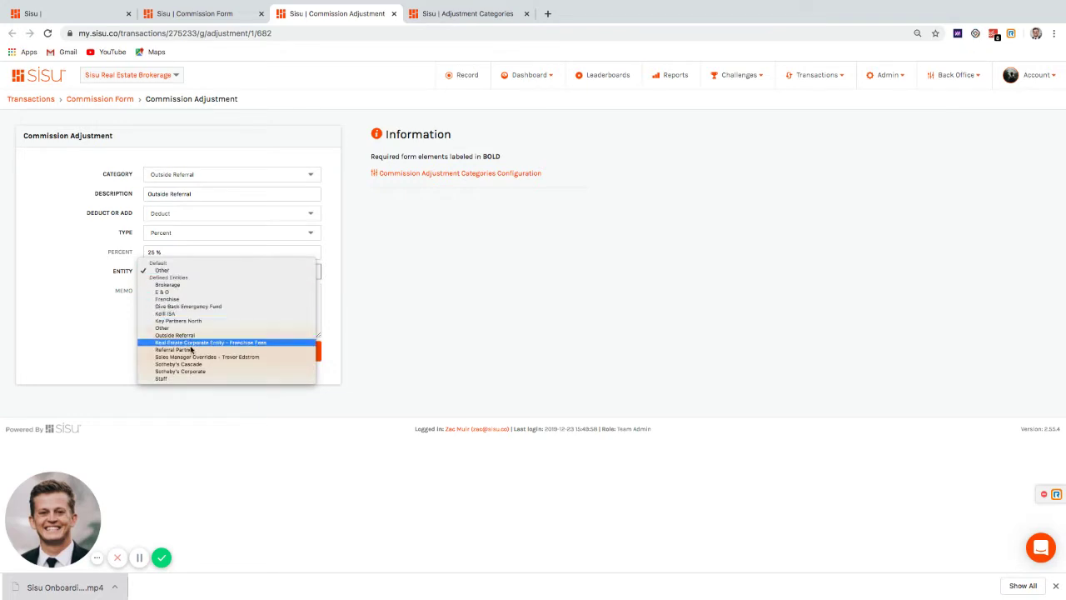
pyautogui.click(485, 33)
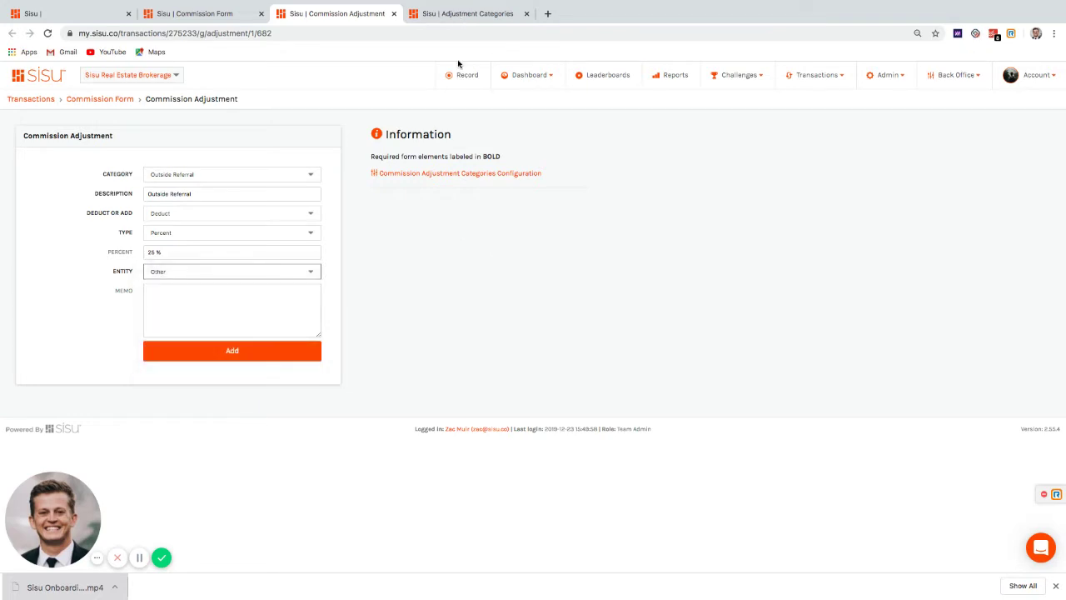
pyautogui.hotkey('ctrl', 'Tab')
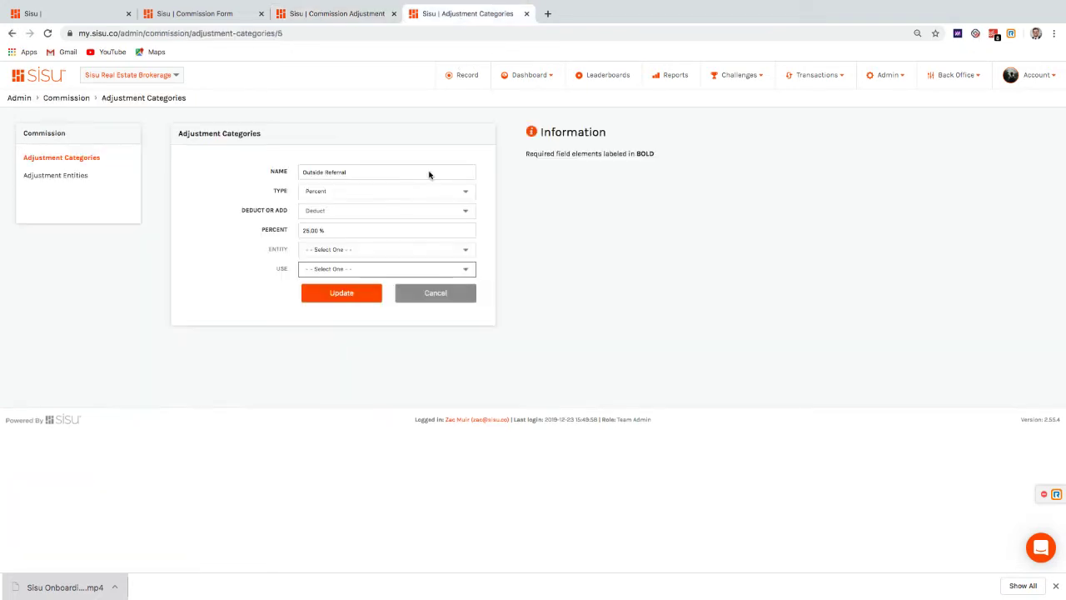
# Step: Cancel the category edit, confirm Referral Partner in Adjustment Entities, and reopen the adjustment's Entity list
pyautogui.click(450, 294)
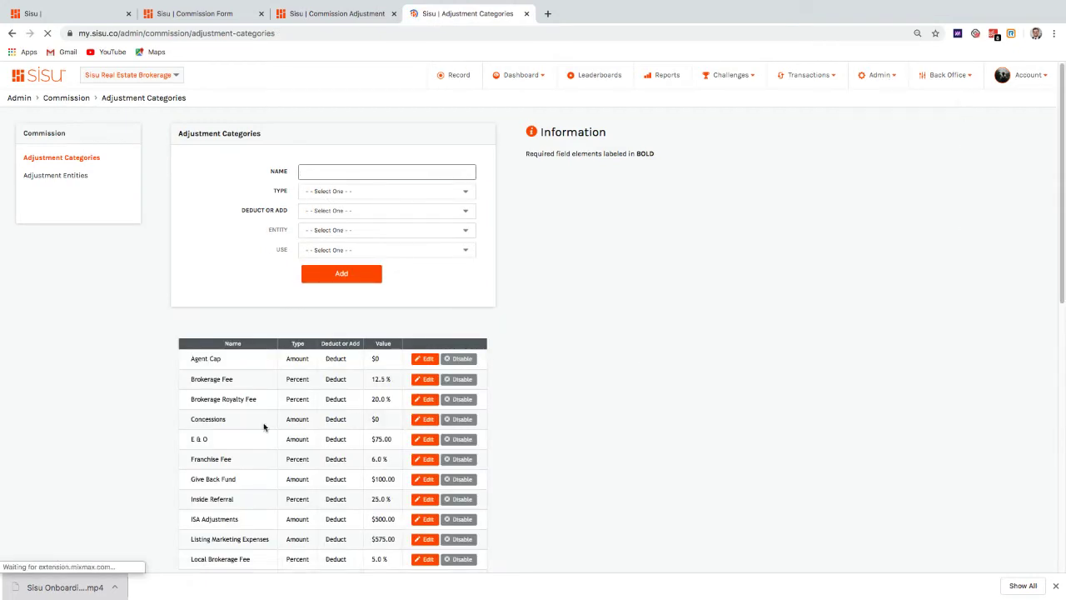
pyautogui.scroll(-2, 209, 541)
pyautogui.scroll(2, 215, 340)
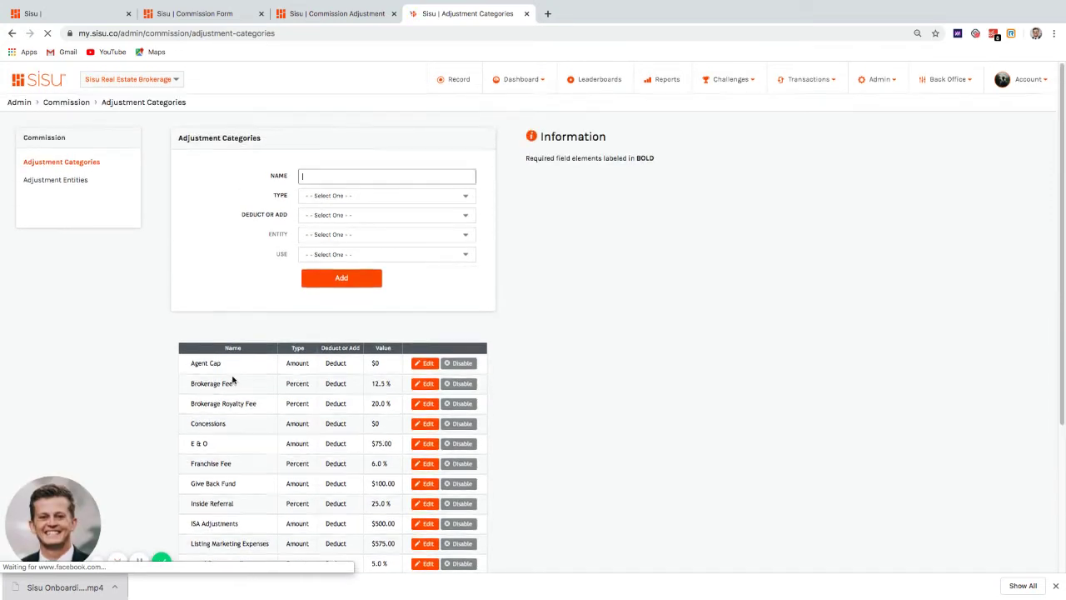
pyautogui.click(50, 176)
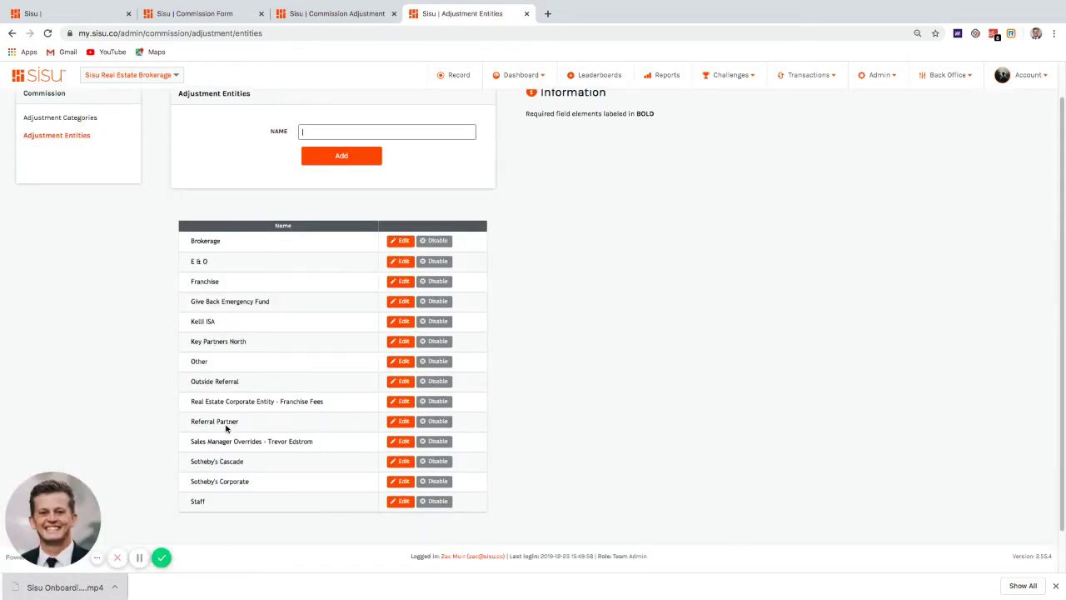
pyautogui.moveTo(245, 425); pyautogui.dragTo(185, 424)
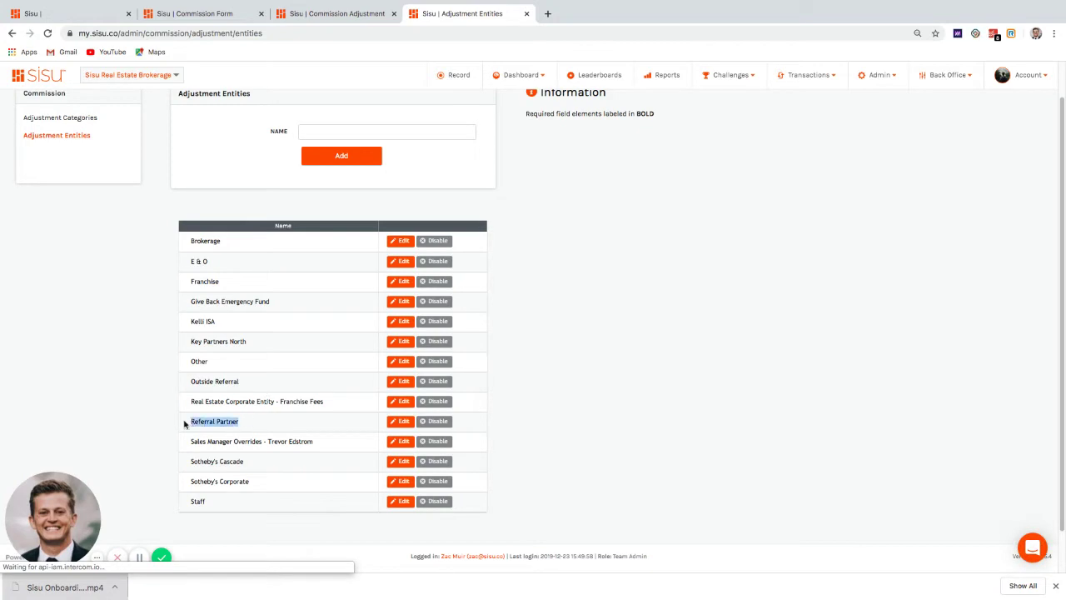
pyautogui.click(318, 15)
pyautogui.click(320, 271)
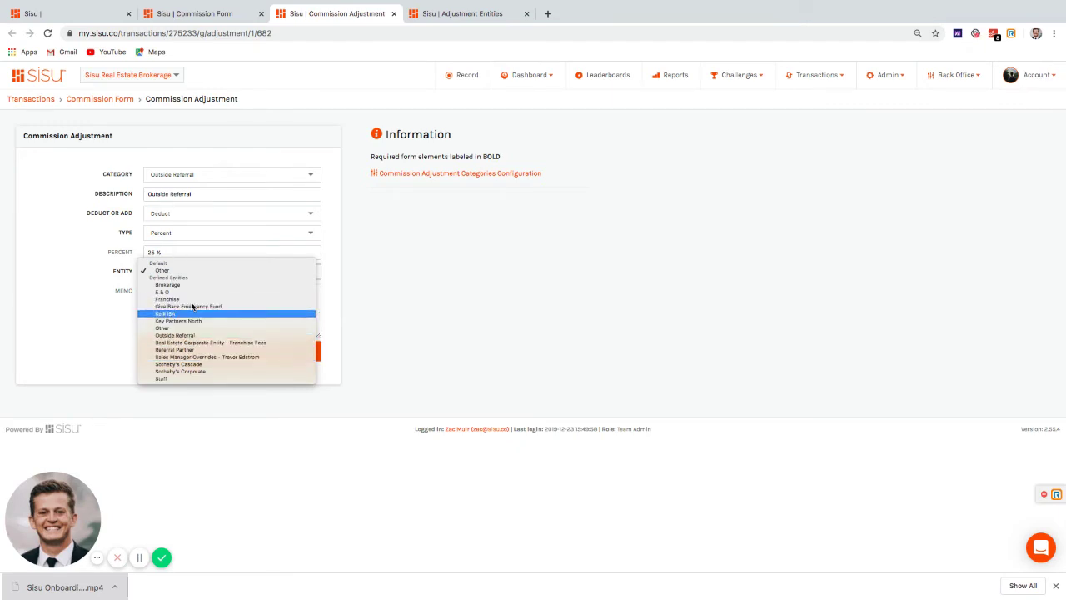
# Step: Assign the Outside Referral adjustment to Referral Partner and add it, deducting $1,800.00
pyautogui.click(190, 350)
pyautogui.click(244, 355)
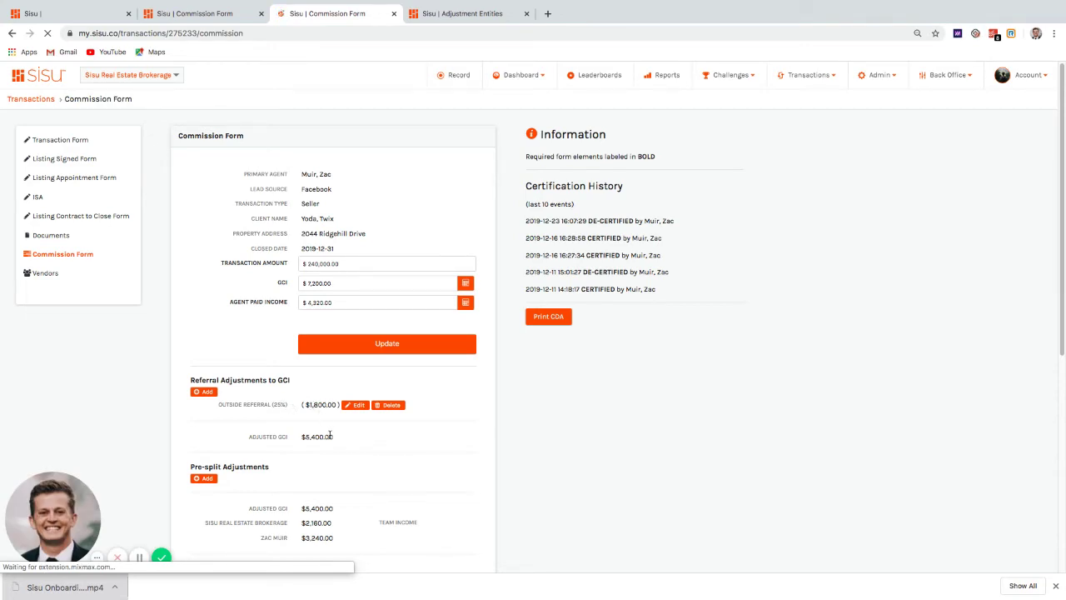
# Step: Review the $3,240.00 agent share and $5,400.00 adjusted GCI, then start a pre-split adjustment
pyautogui.moveTo(339, 542); pyautogui.dragTo(300, 545)
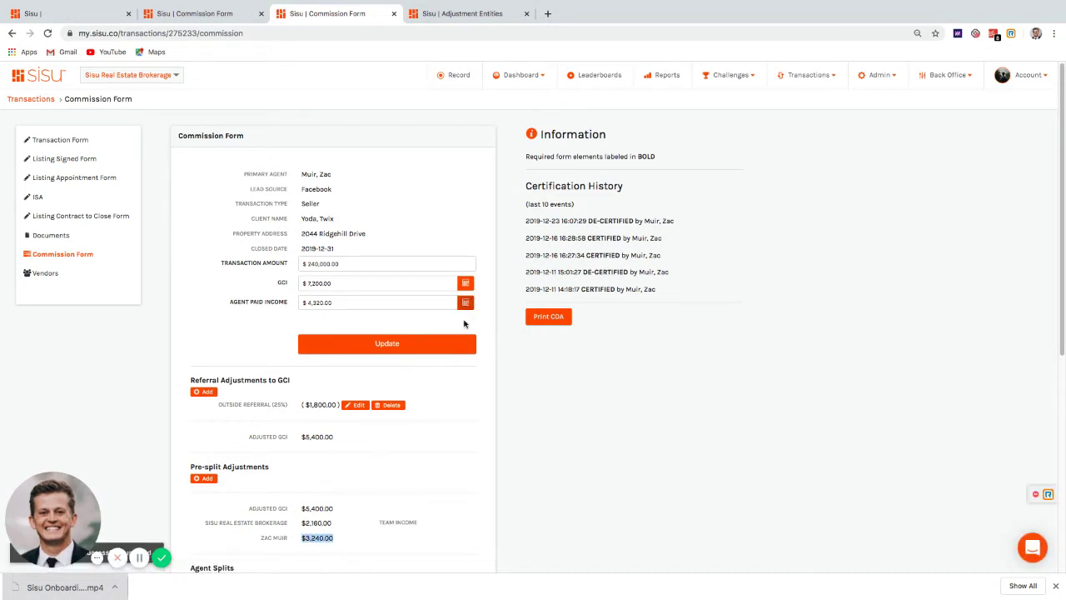
pyautogui.scroll(-2, 317, 480)
pyautogui.click(550, 452)
pyautogui.scroll(-1, 381, 457)
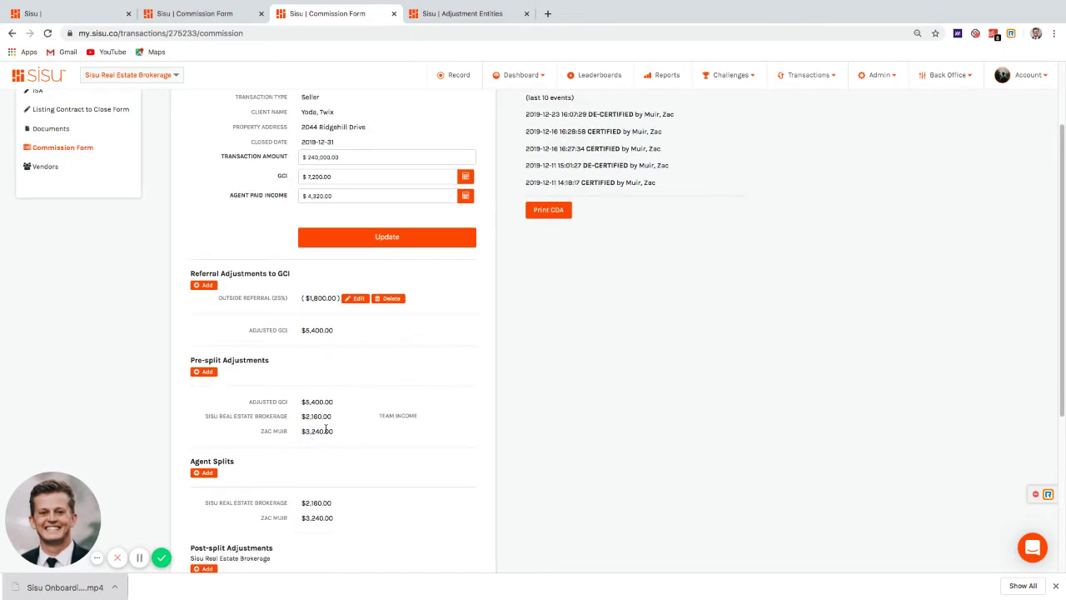
pyautogui.scroll(-1, 300, 453)
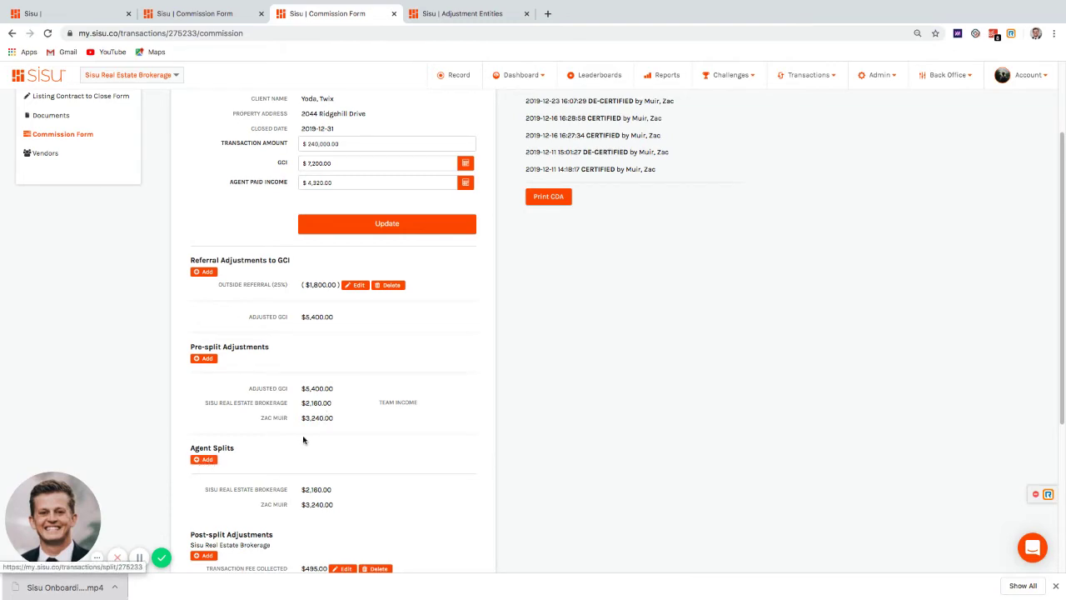
pyautogui.scroll(2, 383, 428)
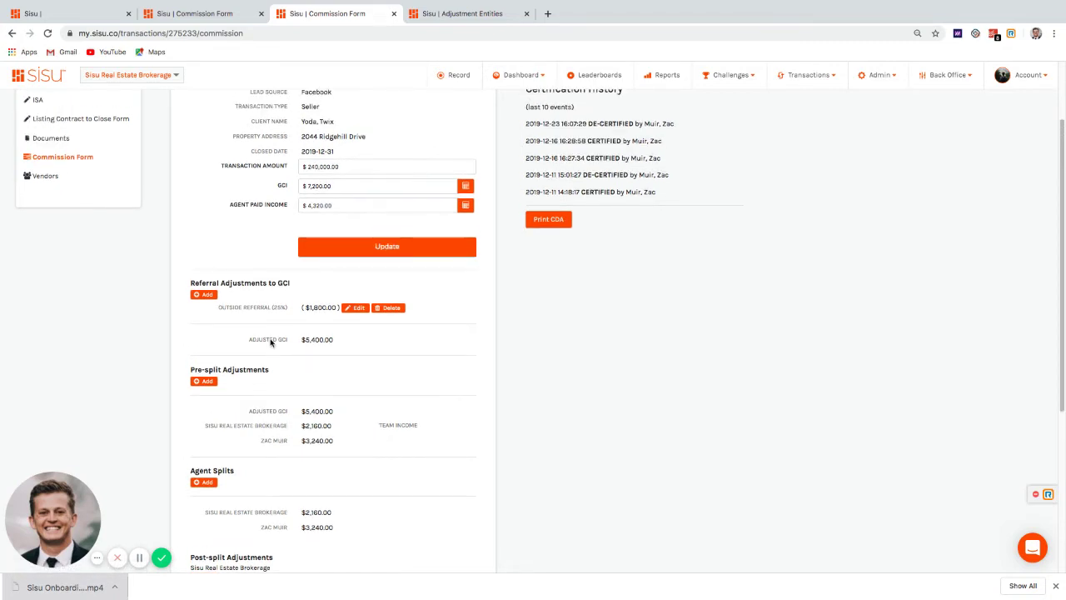
pyautogui.moveTo(333, 339); pyautogui.dragTo(302, 340)
pyautogui.click(203, 380)
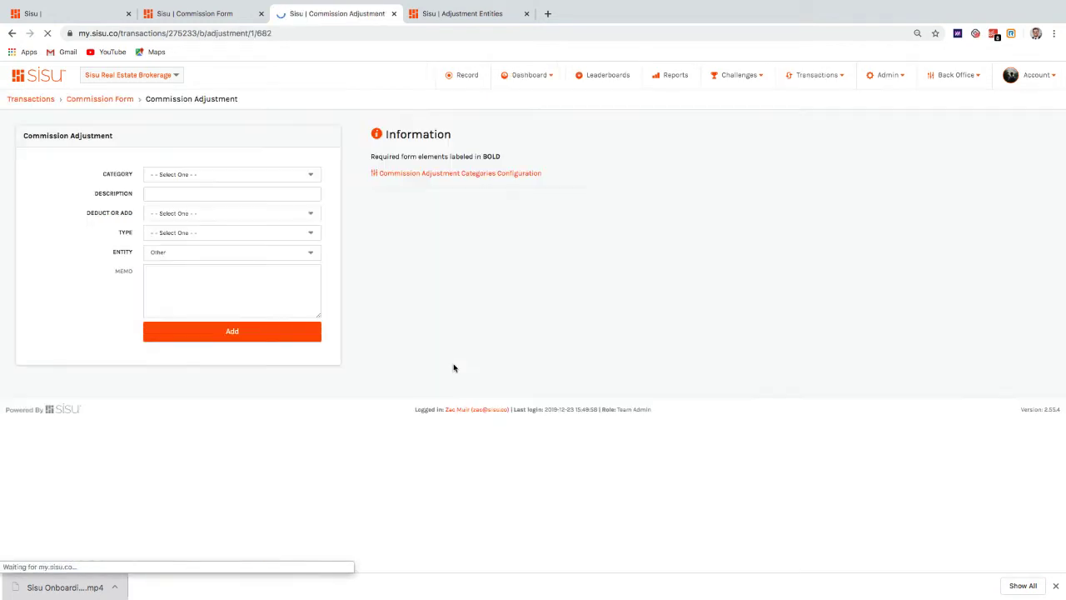
# Step: Add a Royalty 6% pre-split deduction for Sotheby's Corporate, taking $324.00 off GCI
pyautogui.click(304, 178)
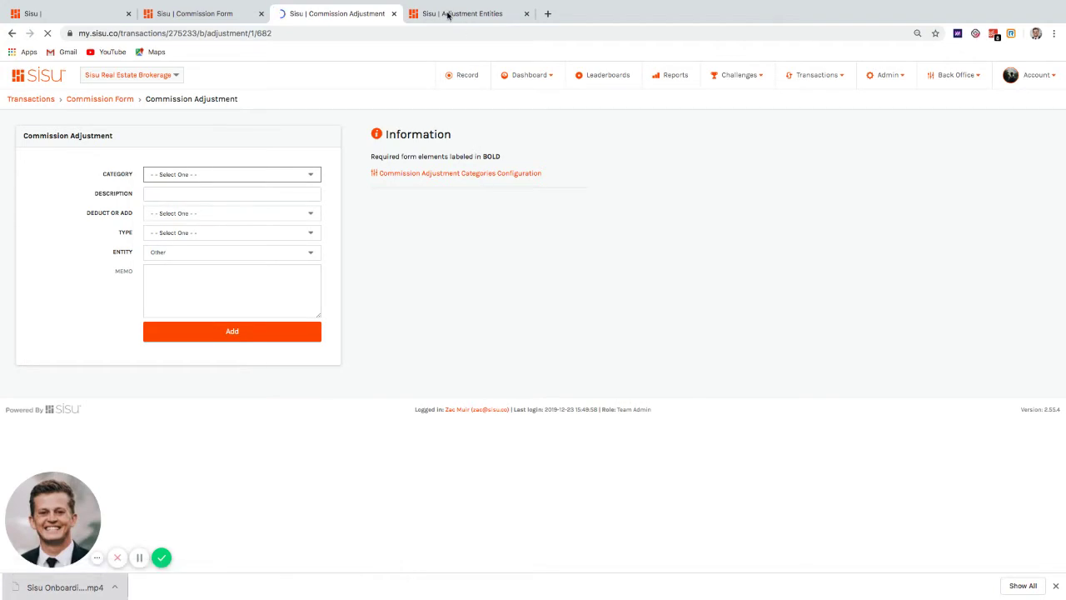
pyautogui.click(433, 173)
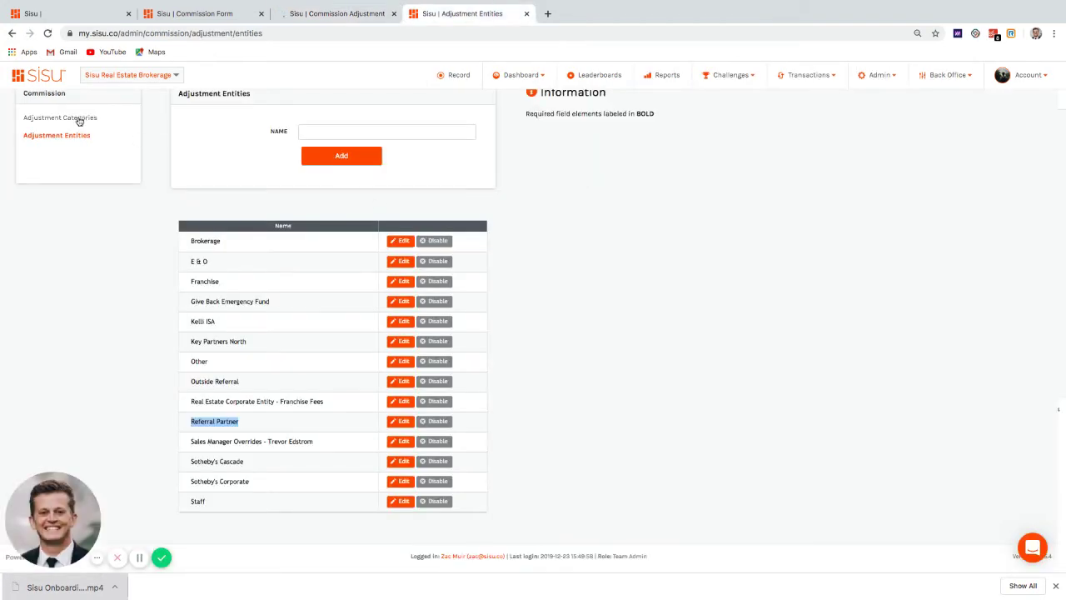
pyautogui.click(325, 14)
pyautogui.click(298, 173)
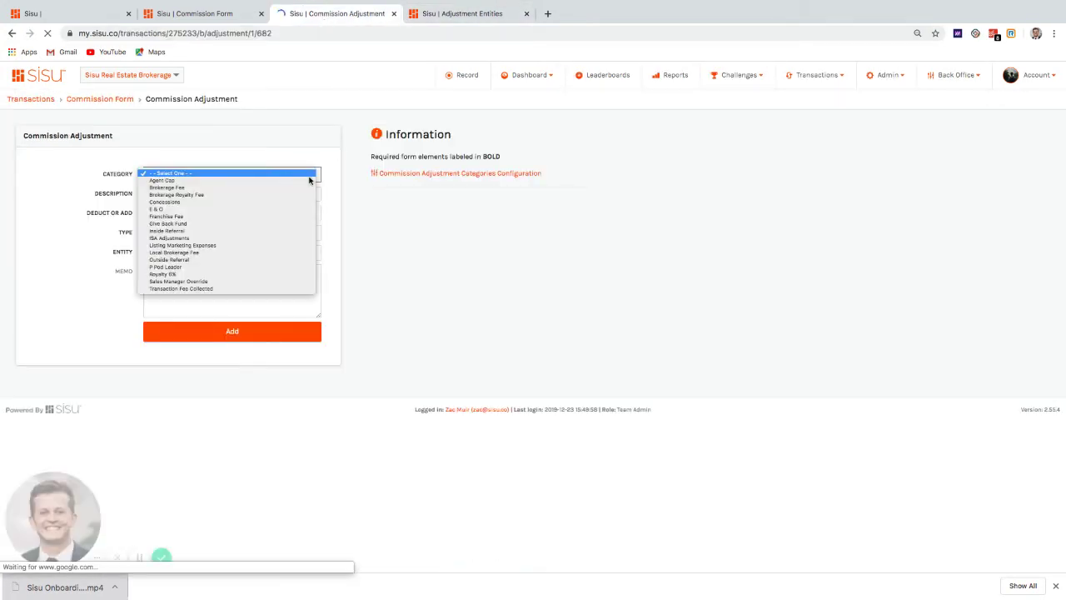
pyautogui.click(274, 274)
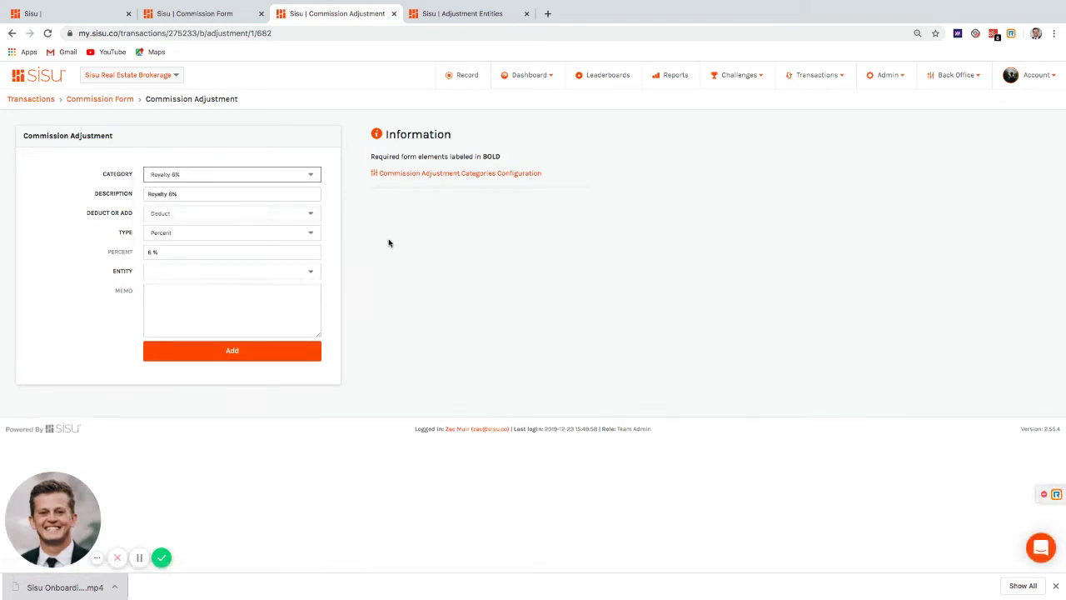
pyautogui.click(311, 271)
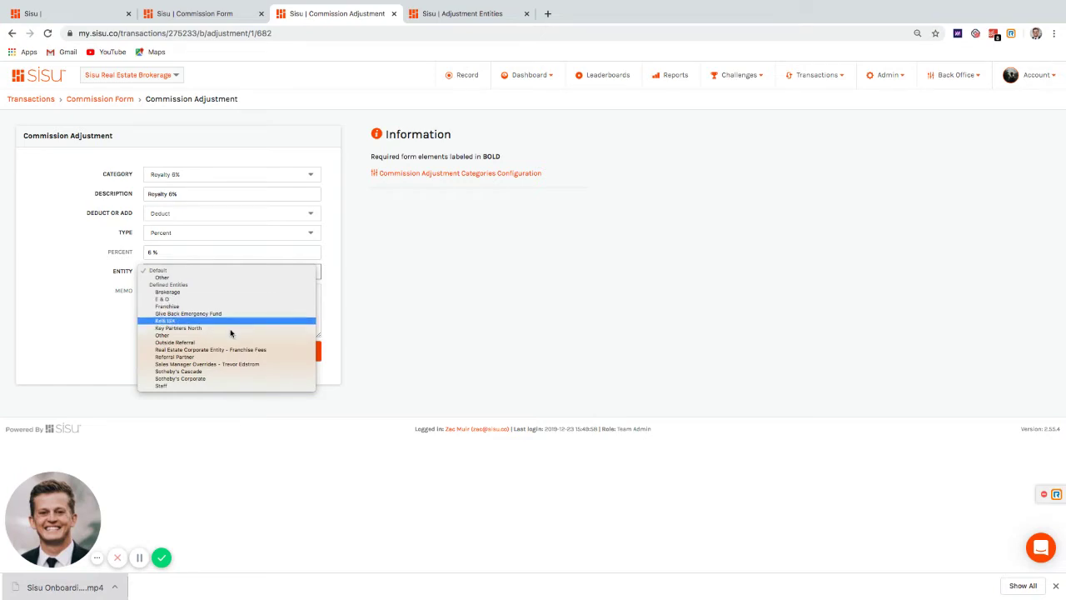
pyautogui.click(234, 379)
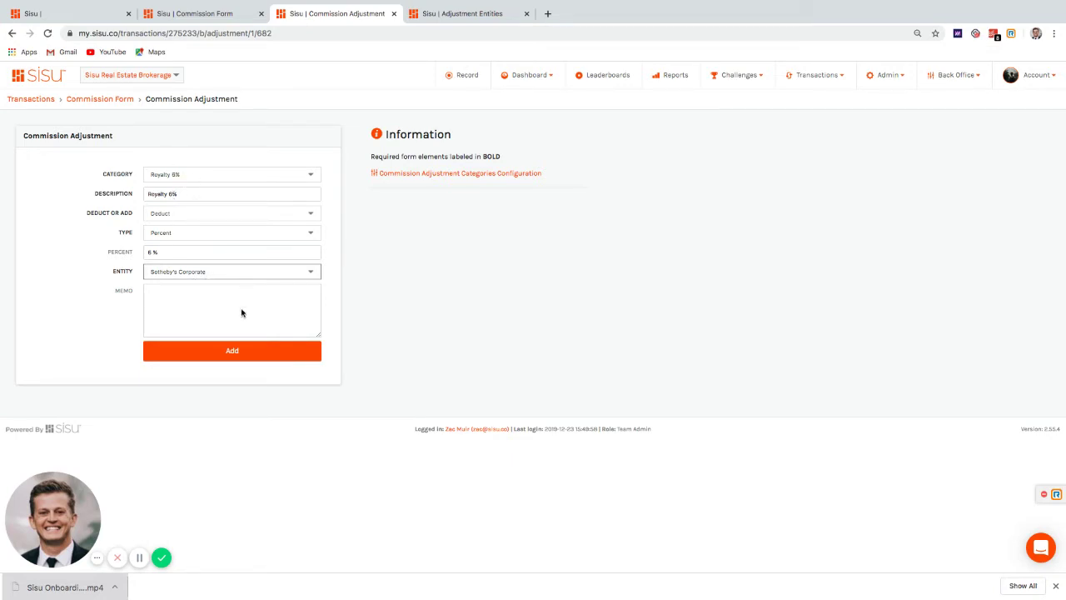
pyautogui.click(237, 350)
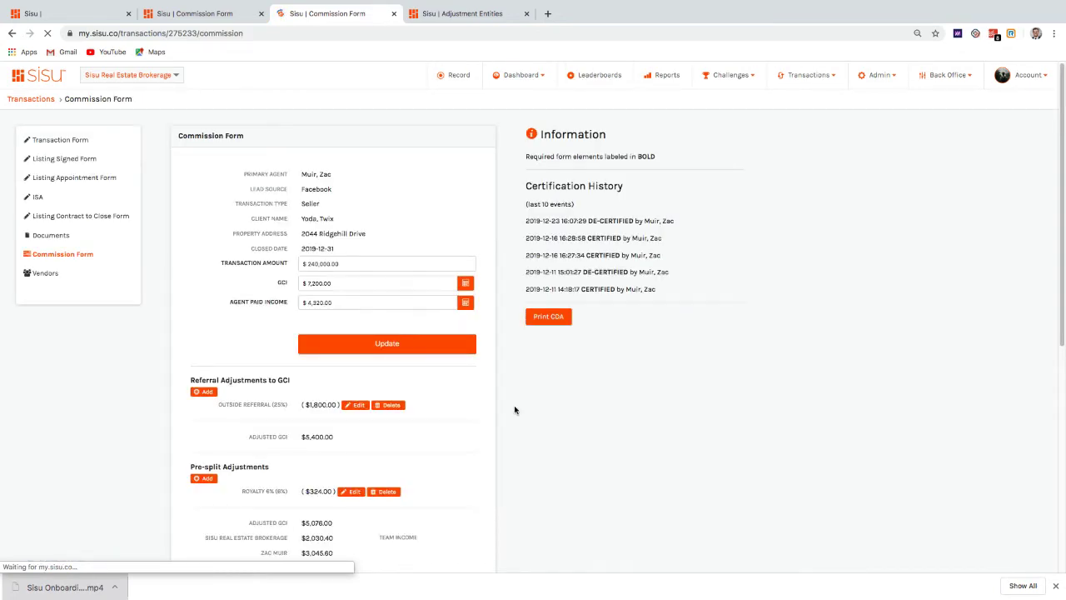
pyautogui.scroll(-1, 515, 409)
# Step: Add a 12.5% Brokerage Fee pre-split adjustment paid to Sotheby's Cascade
pyautogui.click(209, 403)
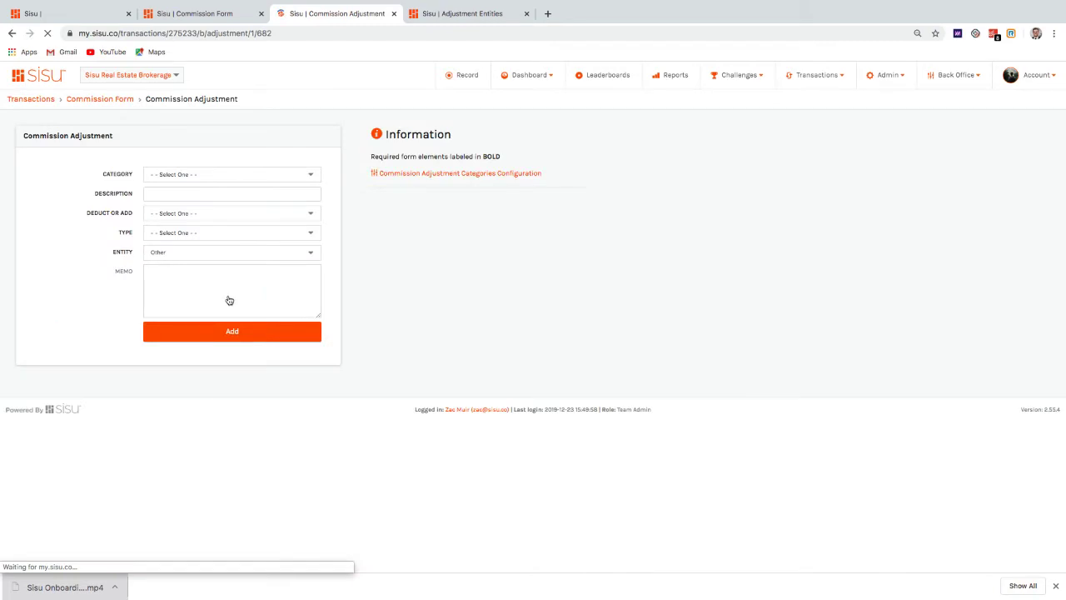
pyautogui.click(272, 178)
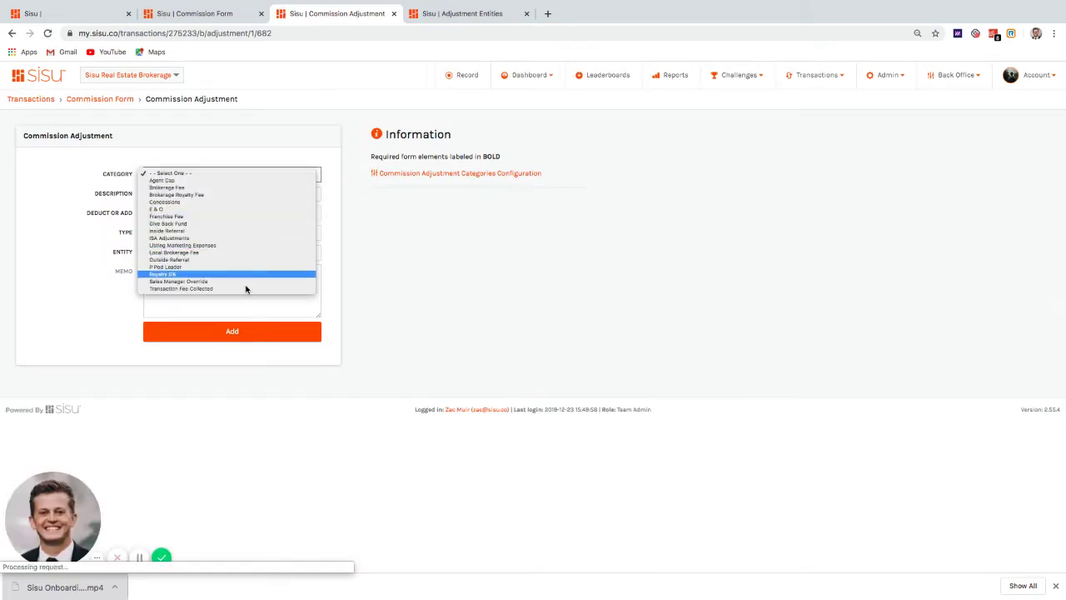
pyautogui.click(211, 189)
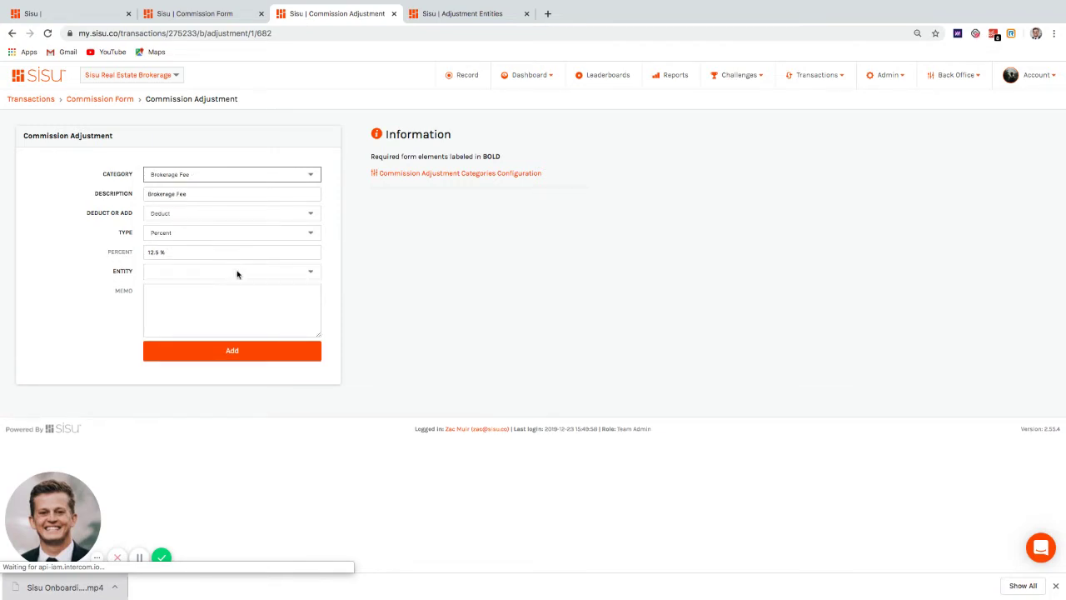
pyautogui.click(236, 274)
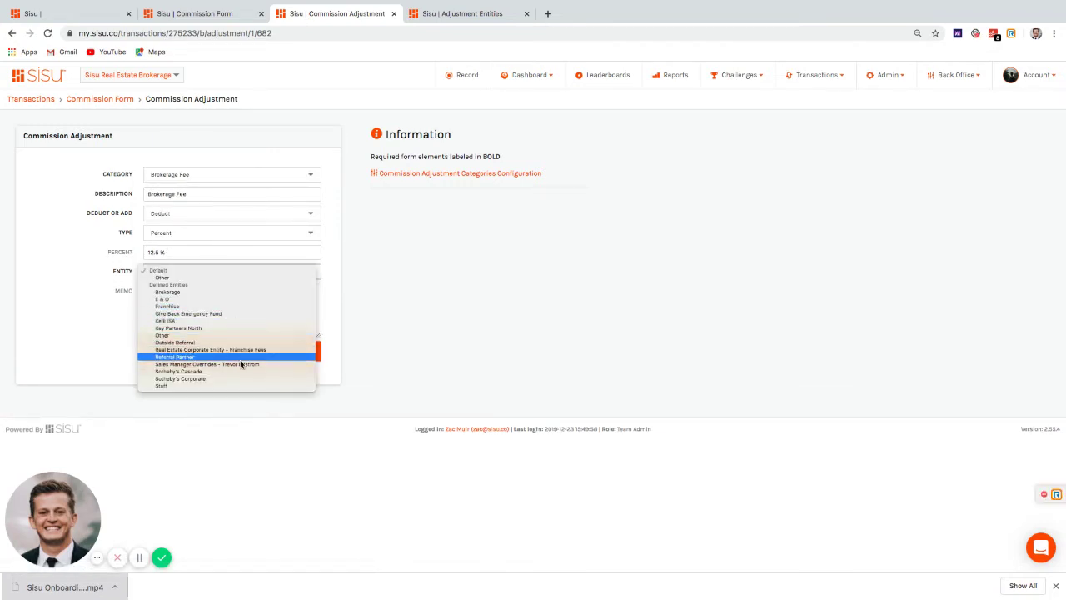
pyautogui.click(237, 371)
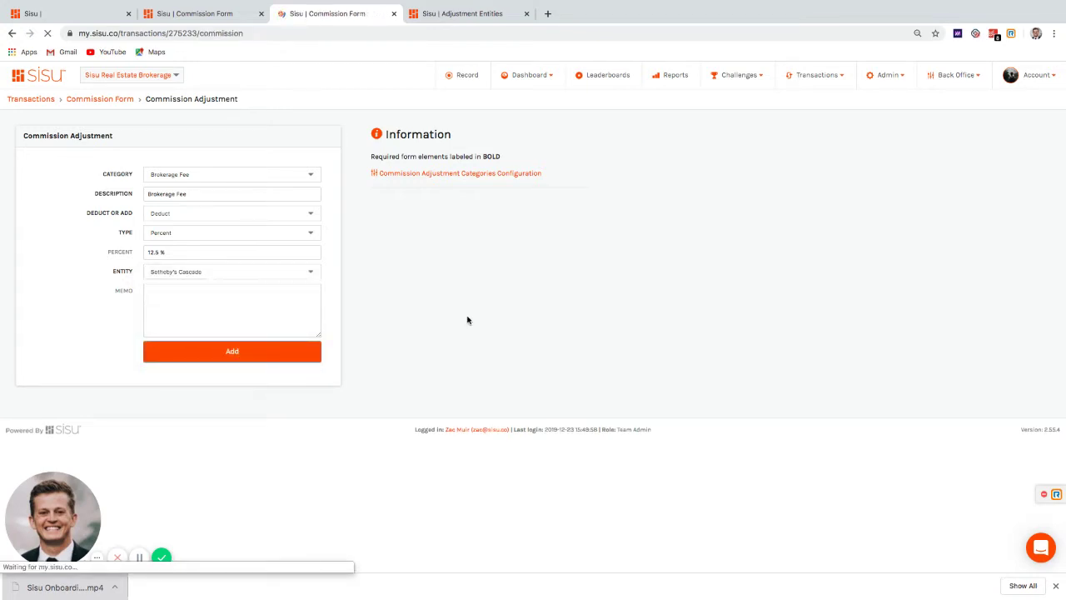
# Step: Confirm the $4,441.50 Adjusted GCI and start a new agent split
pyautogui.scroll(-2, 533, 392)
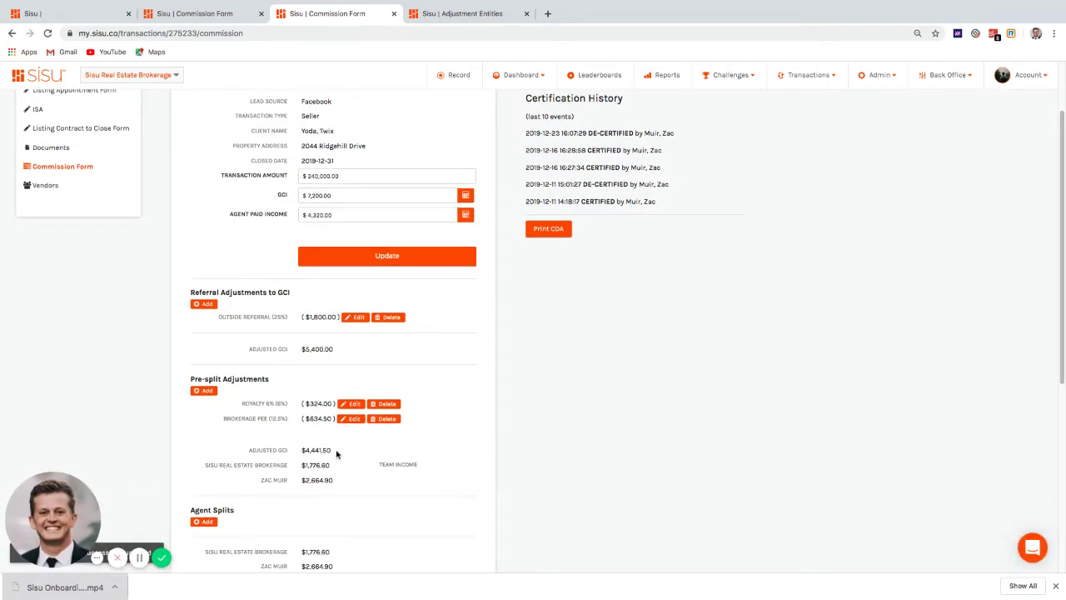
pyautogui.moveTo(313, 448); pyautogui.dragTo(301, 450)
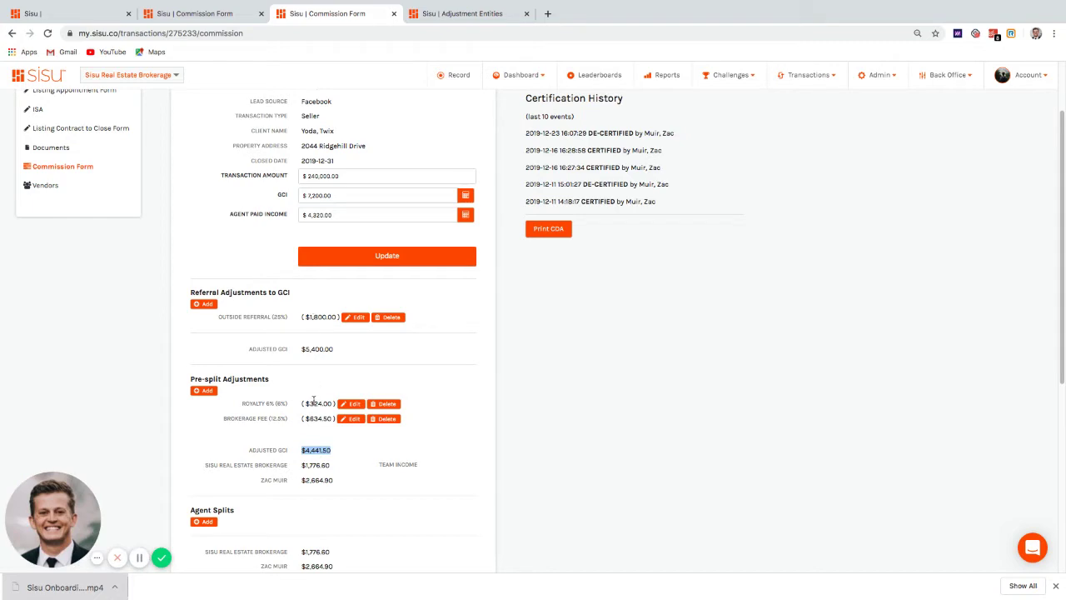
pyautogui.scroll(-1, 408, 399)
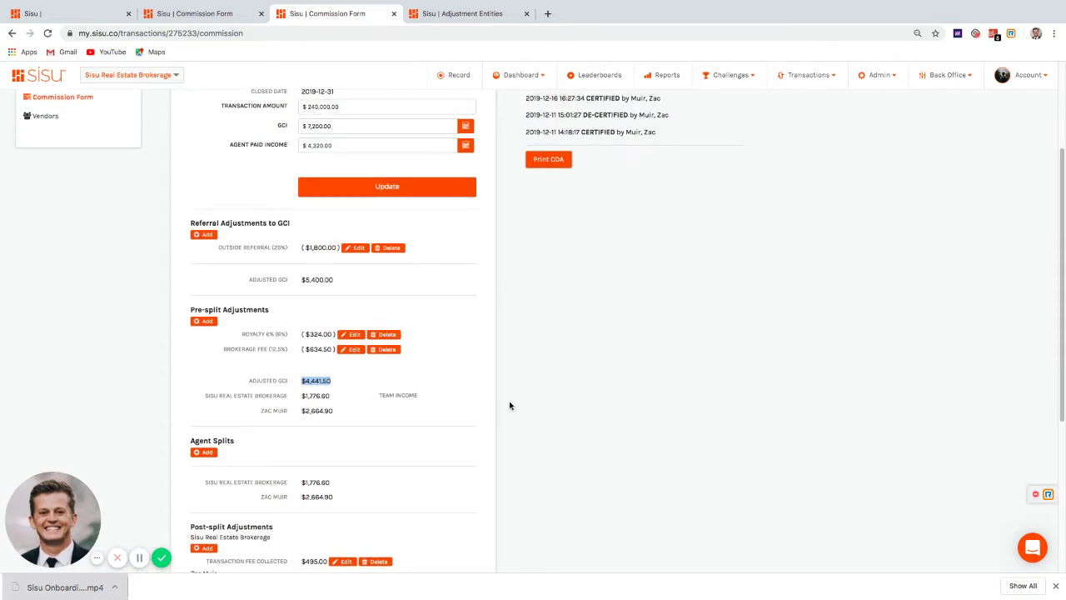
pyautogui.scroll(-1, 491, 404)
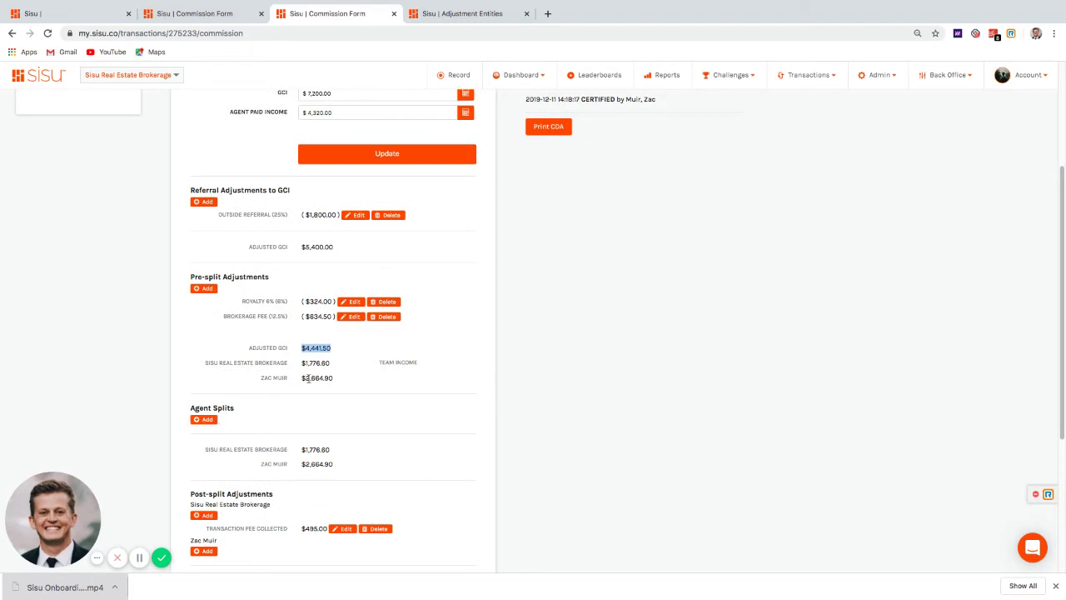
pyautogui.click(203, 419)
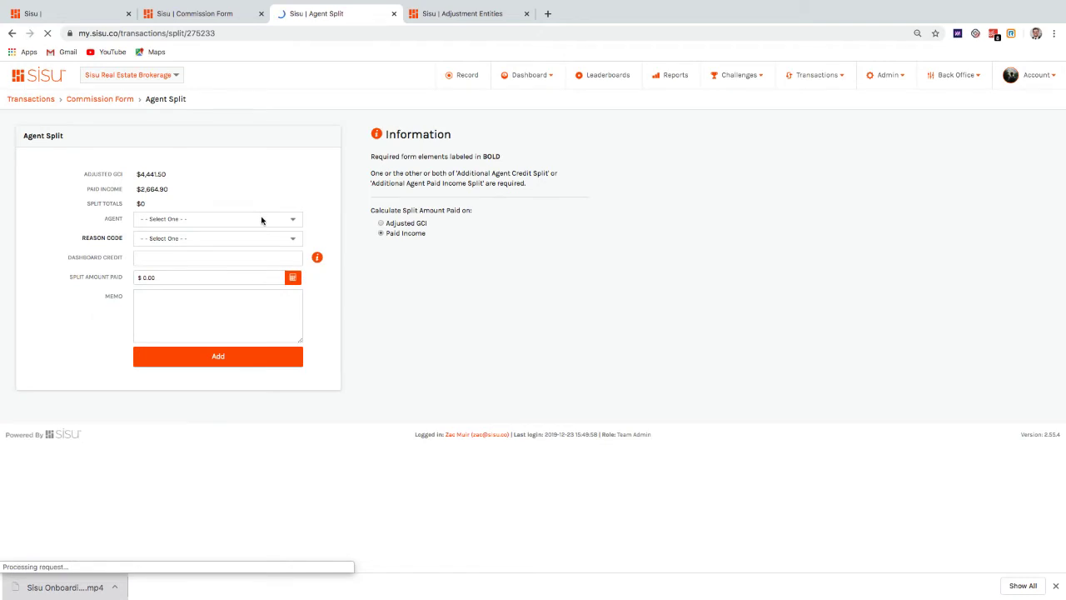
# Step: Choose the split's agent and the Director of Sales reason code
pyautogui.click(274, 221)
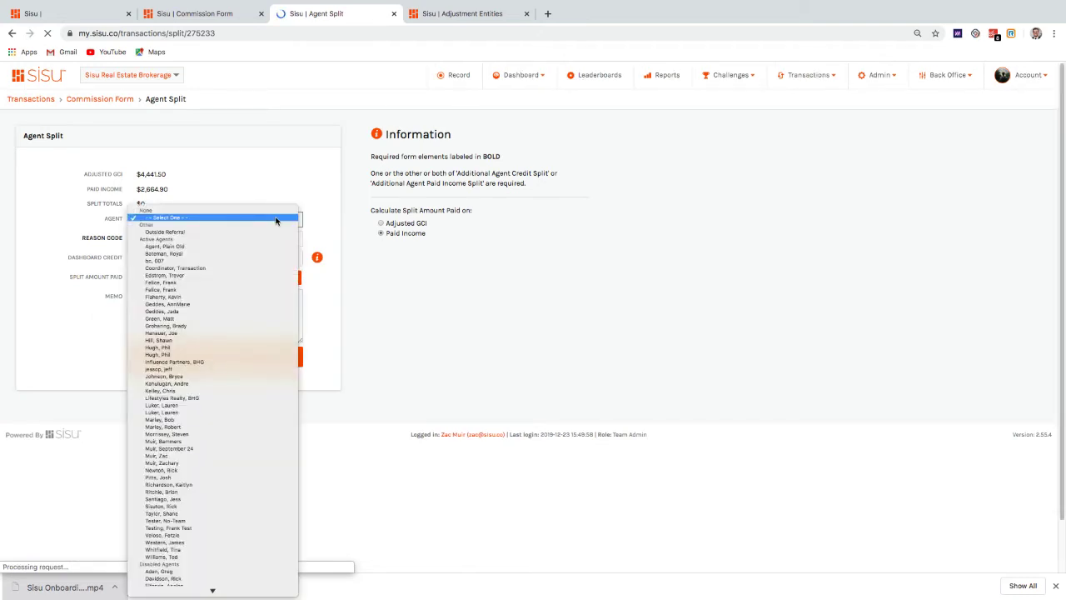
pyautogui.click(210, 262)
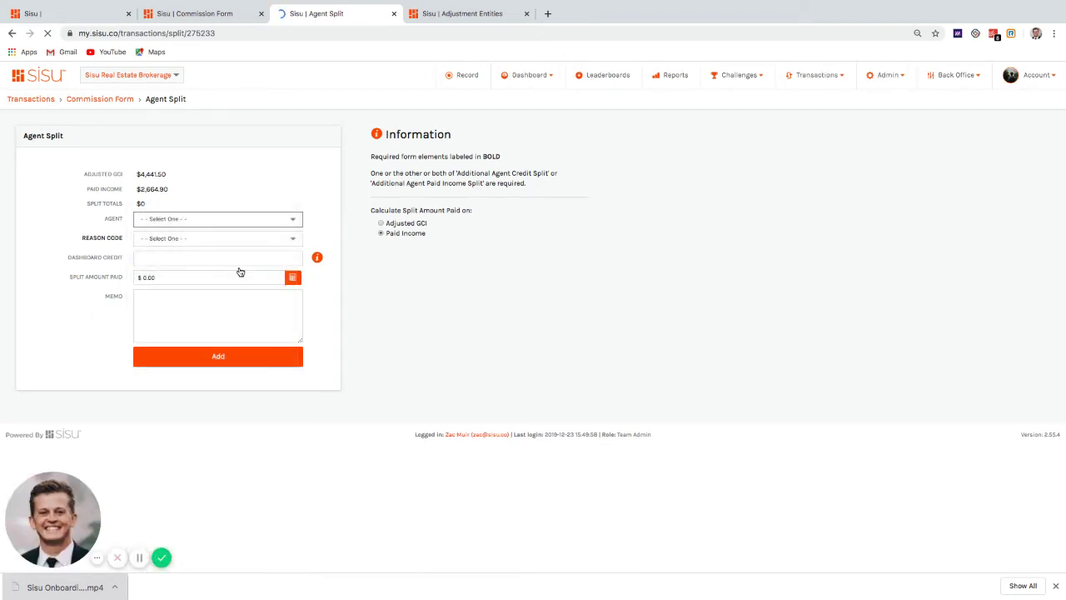
pyautogui.click(195, 243)
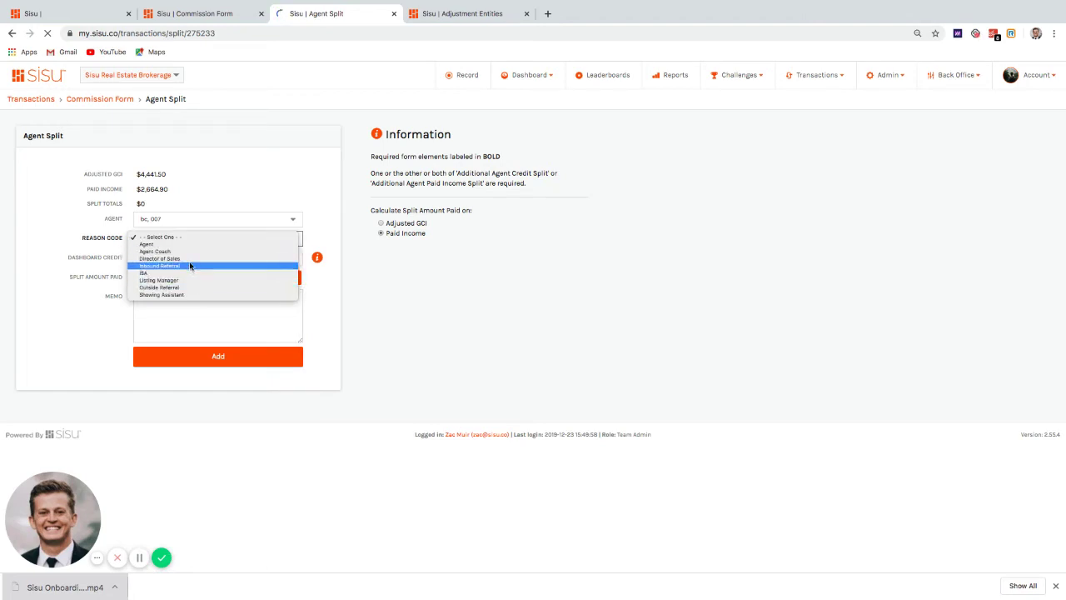
pyautogui.click(189, 259)
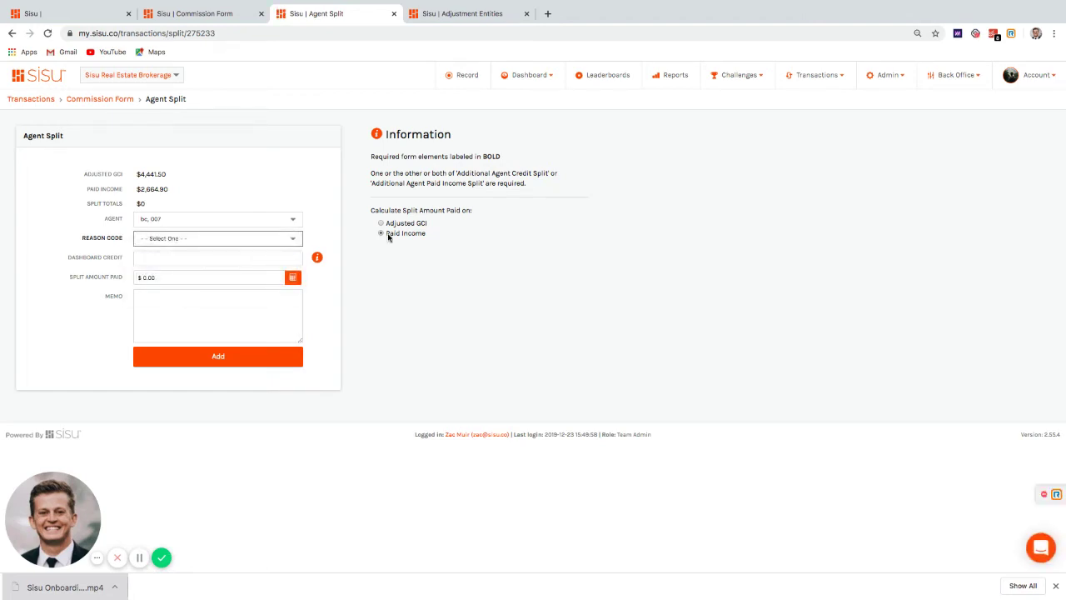
# Step: Enter 1910 in the split amount's percentage calculator and apply it
pyautogui.moveTo(309, 265)
pyautogui.click(178, 280)
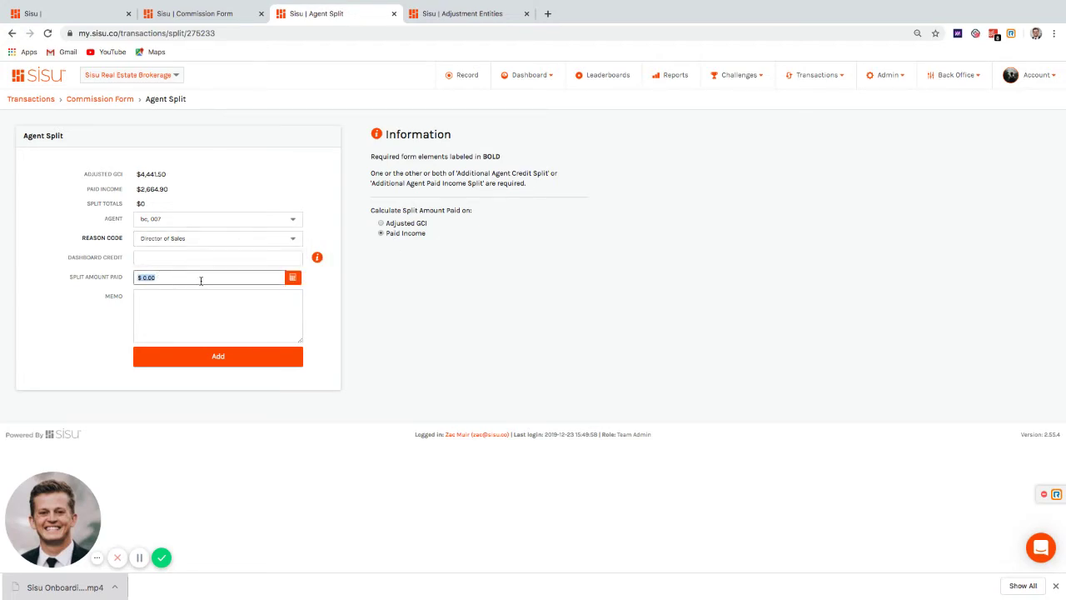
pyautogui.click(292, 277)
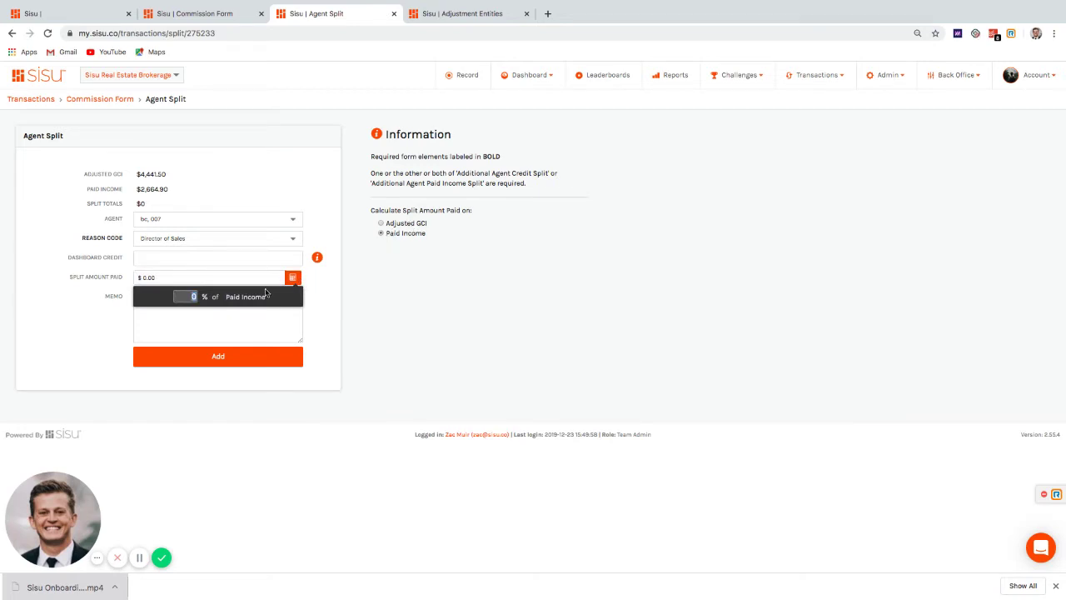
pyautogui.write('1910')
pyautogui.click(292, 277)
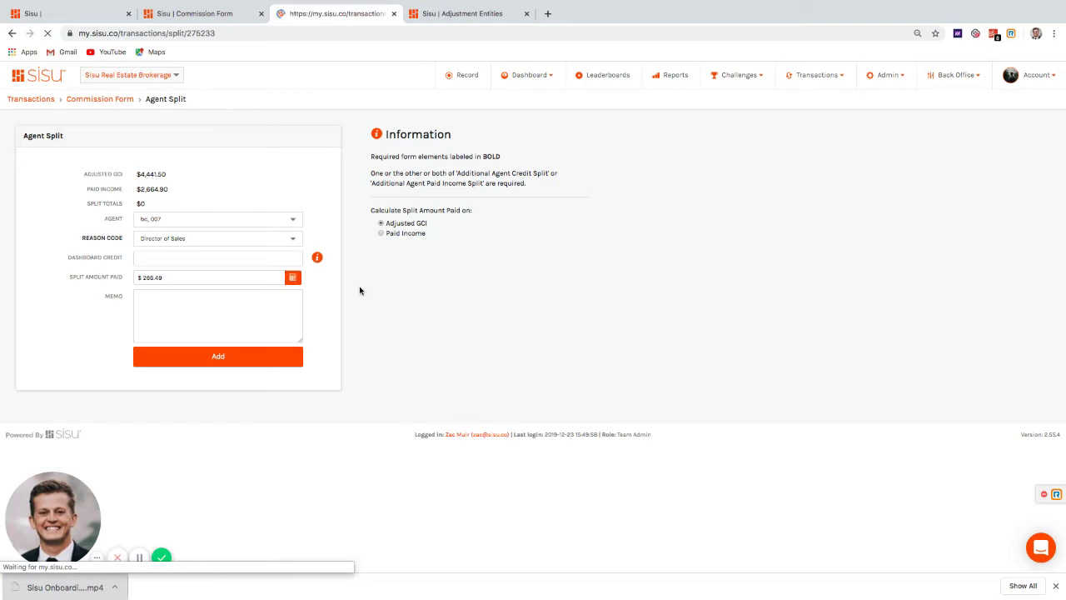
# Step: Set the split to 10% of Adjusted GCI for the agent, with reason Director of Sales
pyautogui.click(294, 281)
pyautogui.write('10')
pyautogui.click(289, 217)
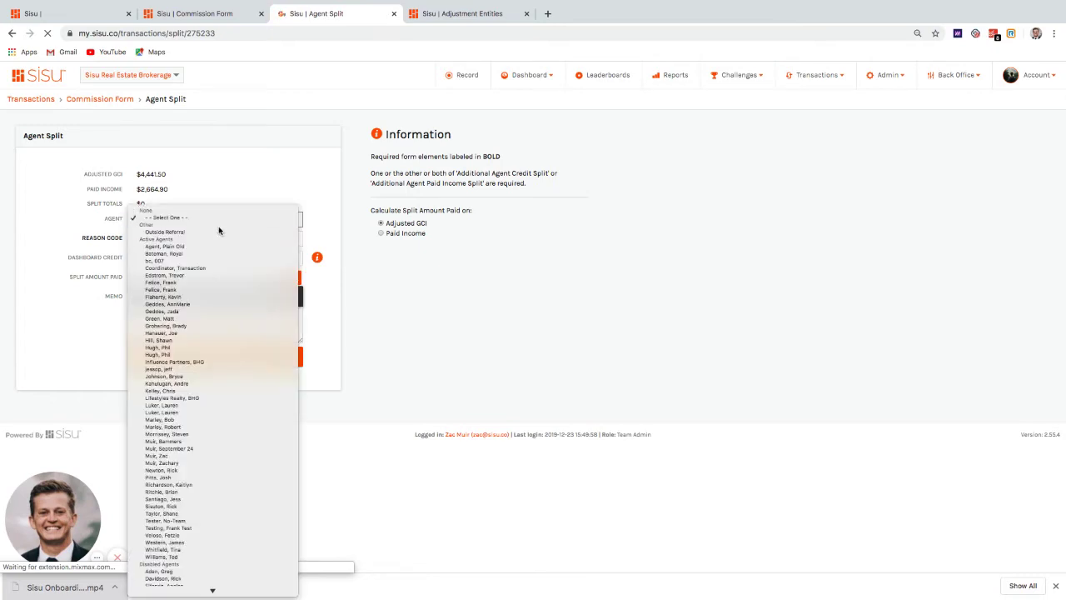
pyautogui.click(221, 250)
pyautogui.click(223, 242)
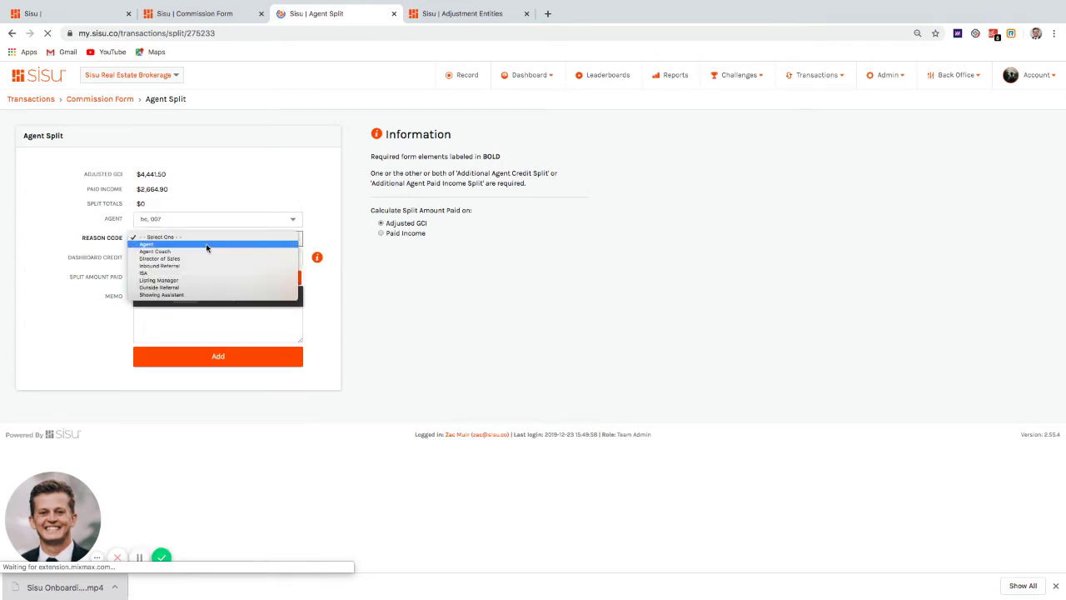
pyautogui.click(204, 259)
# Step: Set Dashboard Credit to 0% and save the $444.15 agent split
pyautogui.moveTo(318, 261)
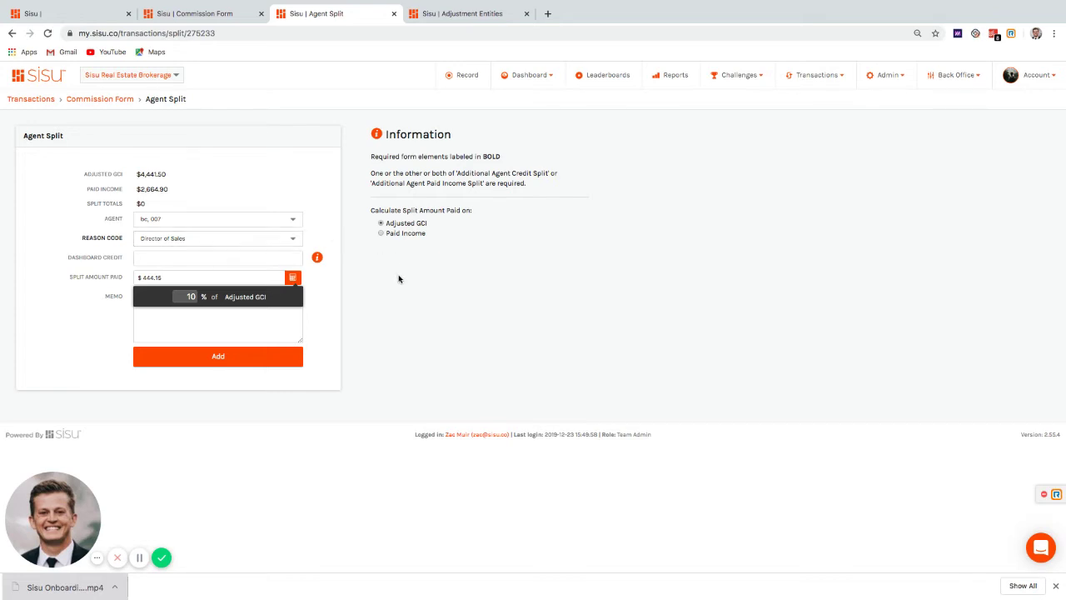
pyautogui.click(191, 257)
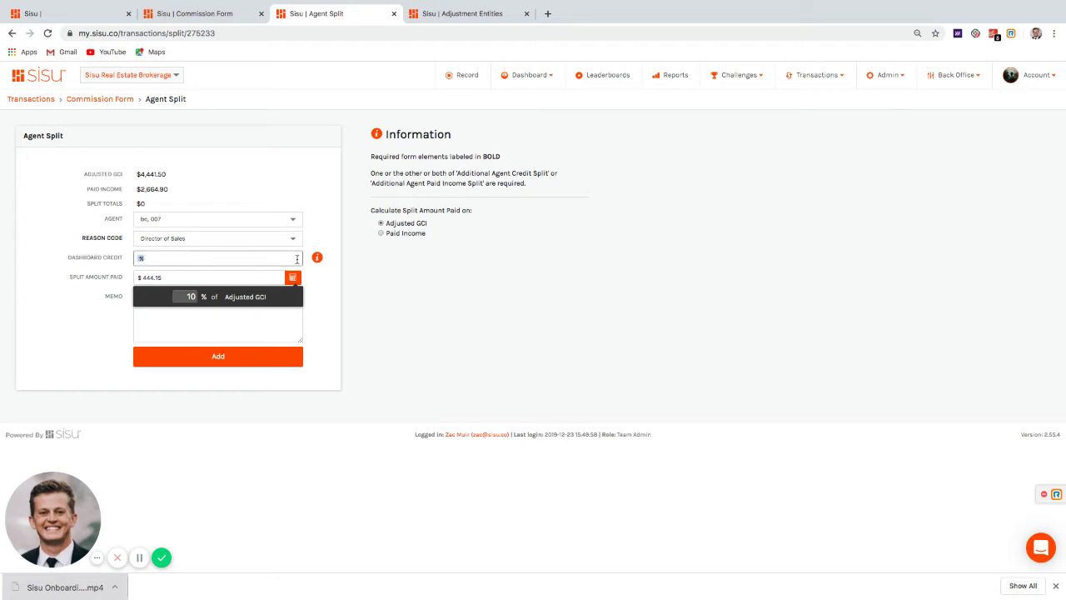
pyautogui.click(312, 321)
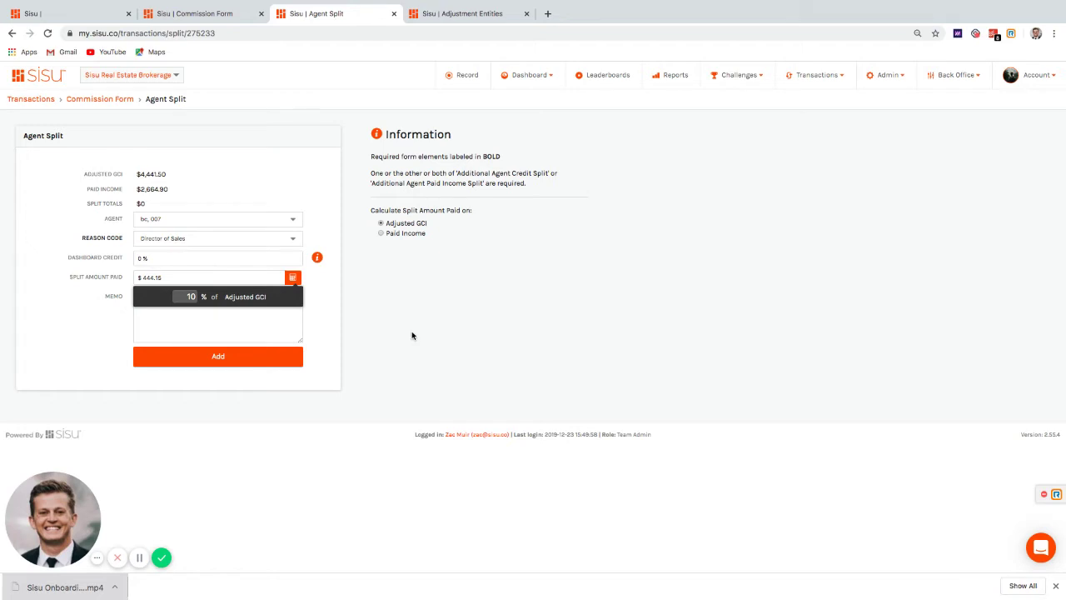
pyautogui.click(236, 367)
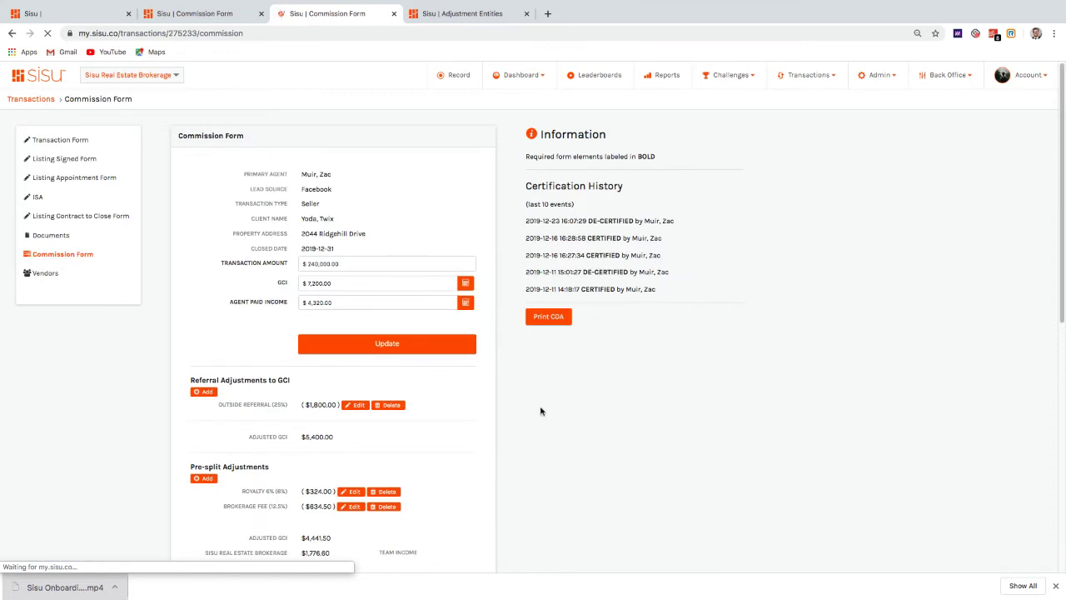
# Step: Check the $444.15 split payment and the $2,220.75 primary agent payment
pyautogui.scroll(-3, 539, 411)
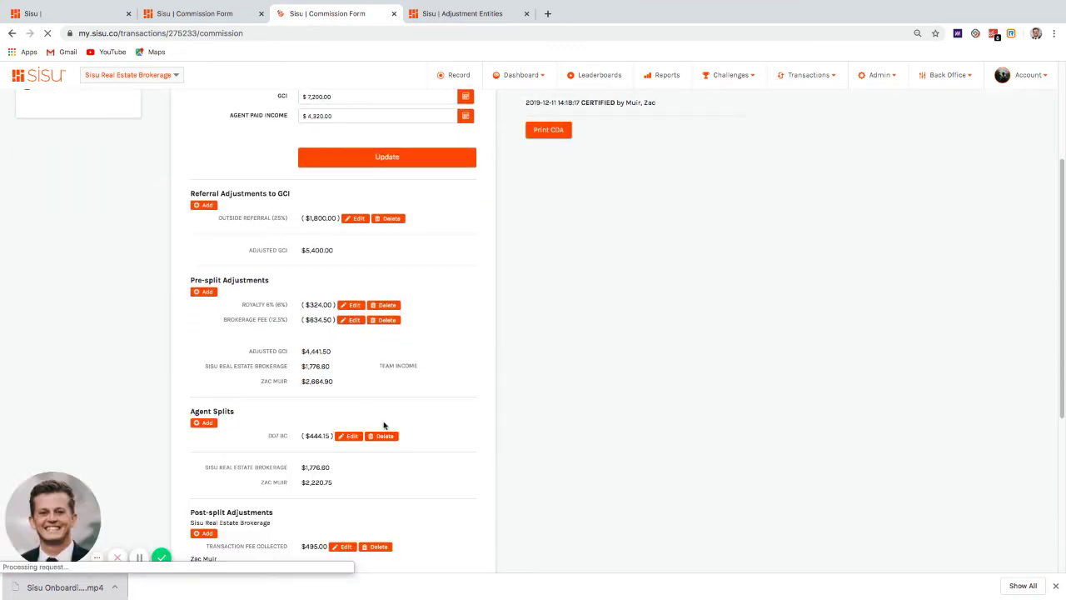
pyautogui.scroll(-2, 347, 421)
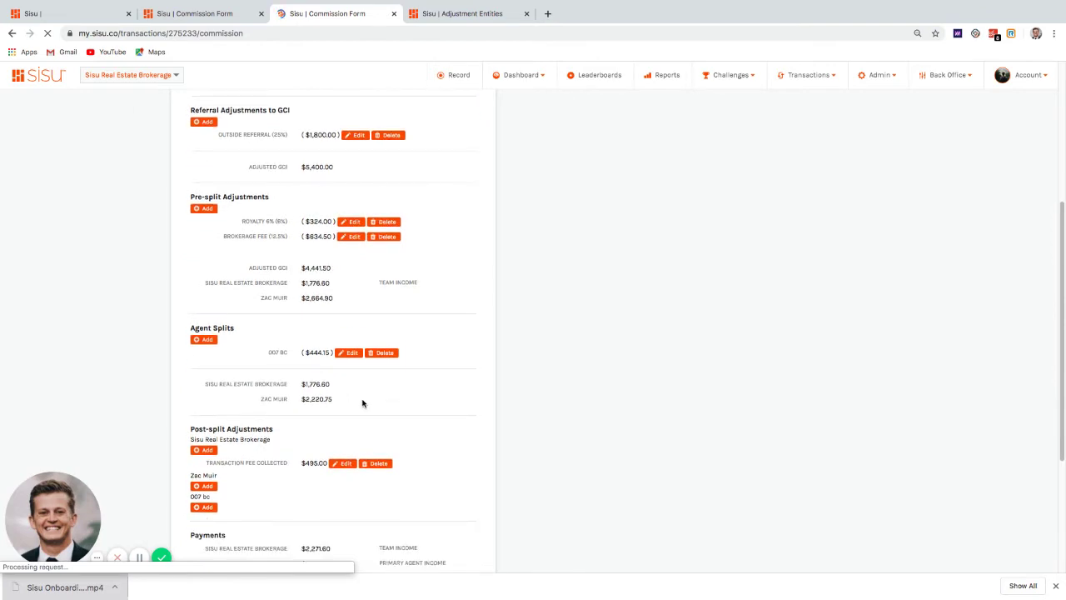
pyautogui.scroll(-2, 351, 408)
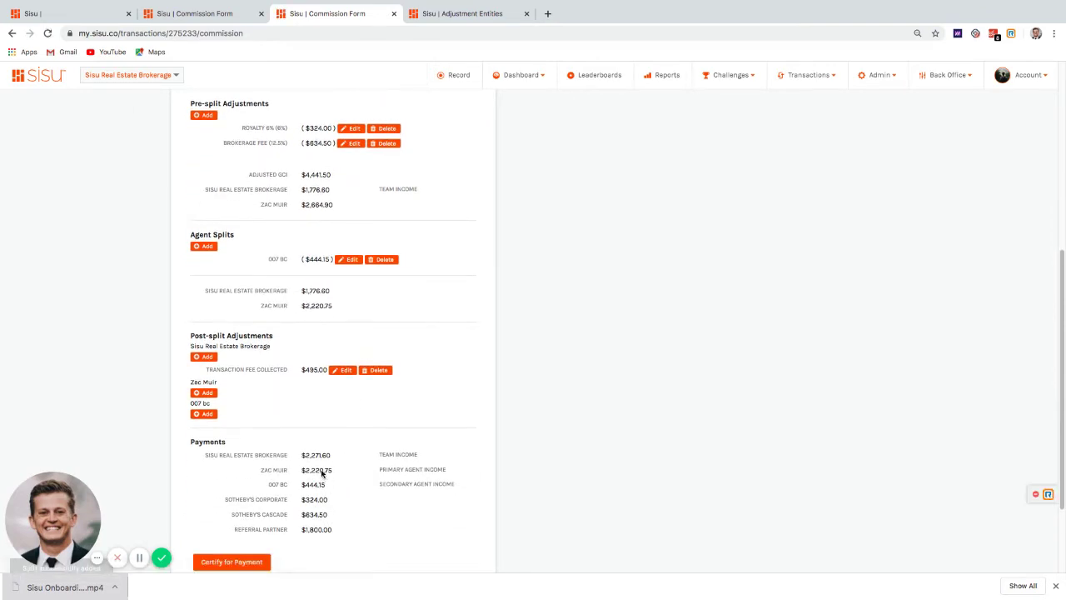
pyautogui.doubleClick(313, 485)
pyautogui.click(282, 487)
pyautogui.doubleClick(323, 471)
pyautogui.click(326, 470)
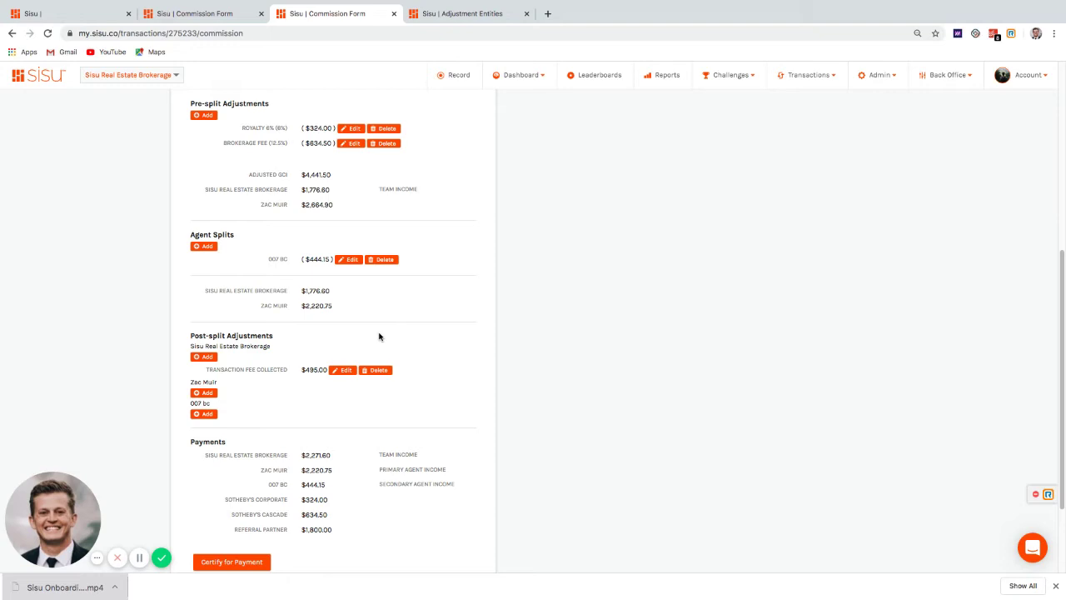
# Step: Close the browser downloads bar and check the $2,271.60 team income in Payments
pyautogui.click(1055, 585)
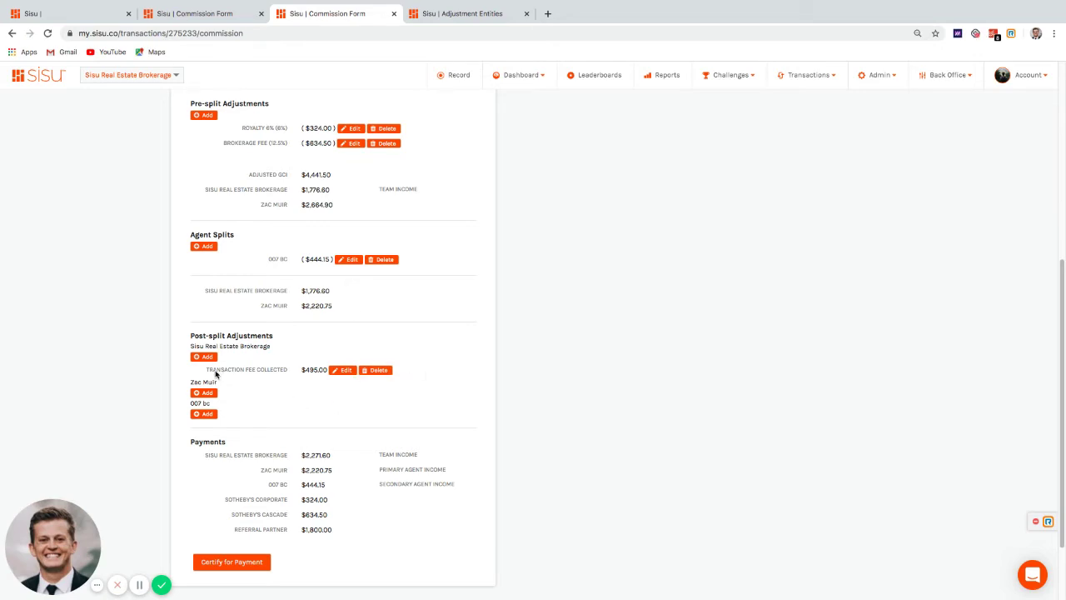
pyautogui.scroll(-1, 269, 352)
pyautogui.moveTo(206, 360); pyautogui.dragTo(288, 362)
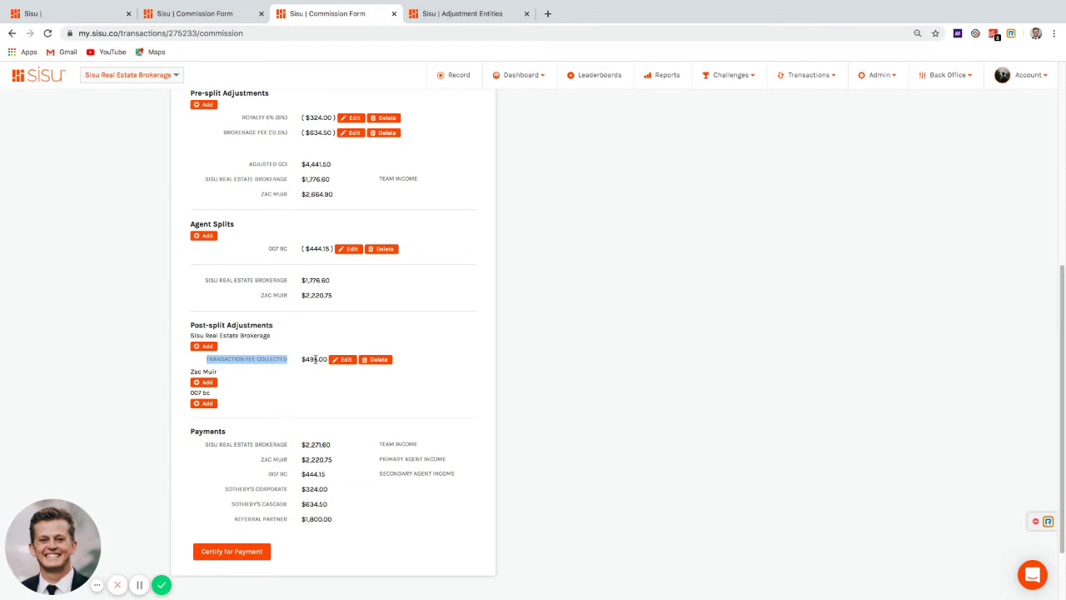
pyautogui.moveTo(333, 448); pyautogui.dragTo(298, 446)
pyautogui.click(315, 444)
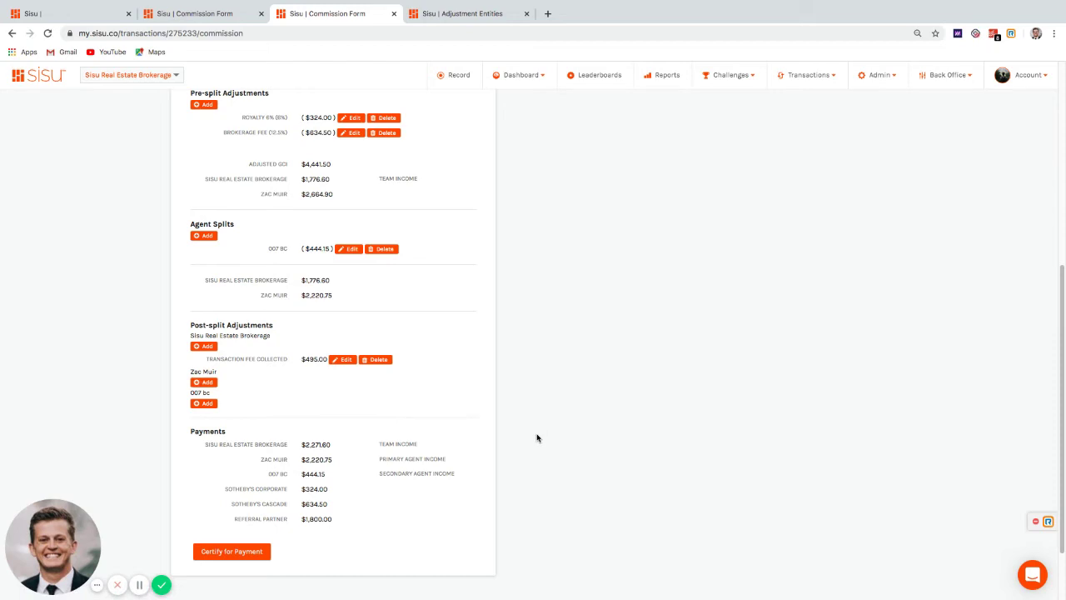
pyautogui.scroll(5, 536, 438)
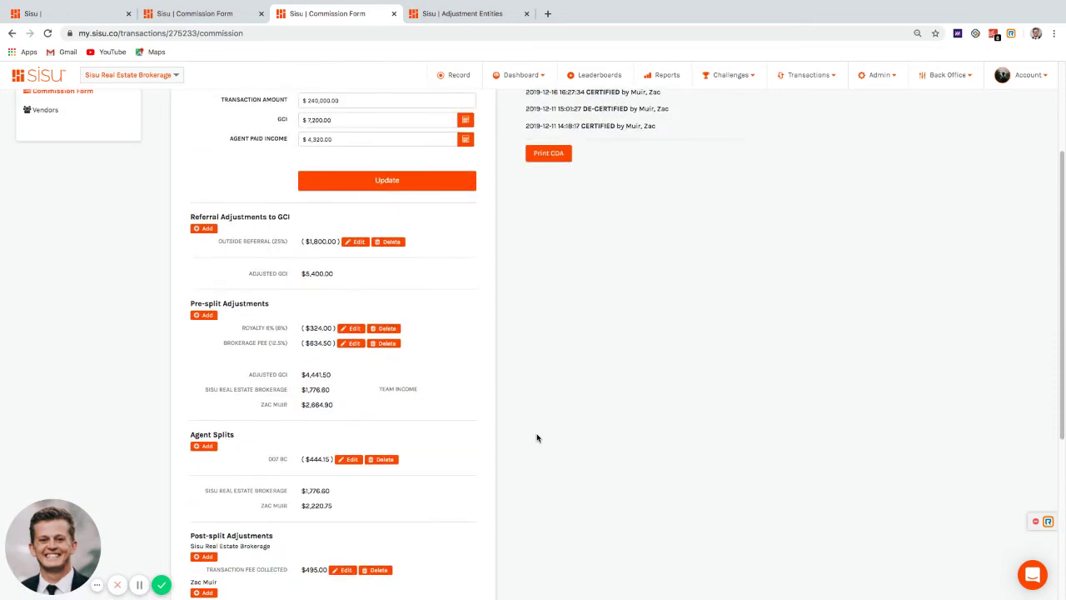
pyautogui.scroll(-5, 536, 437)
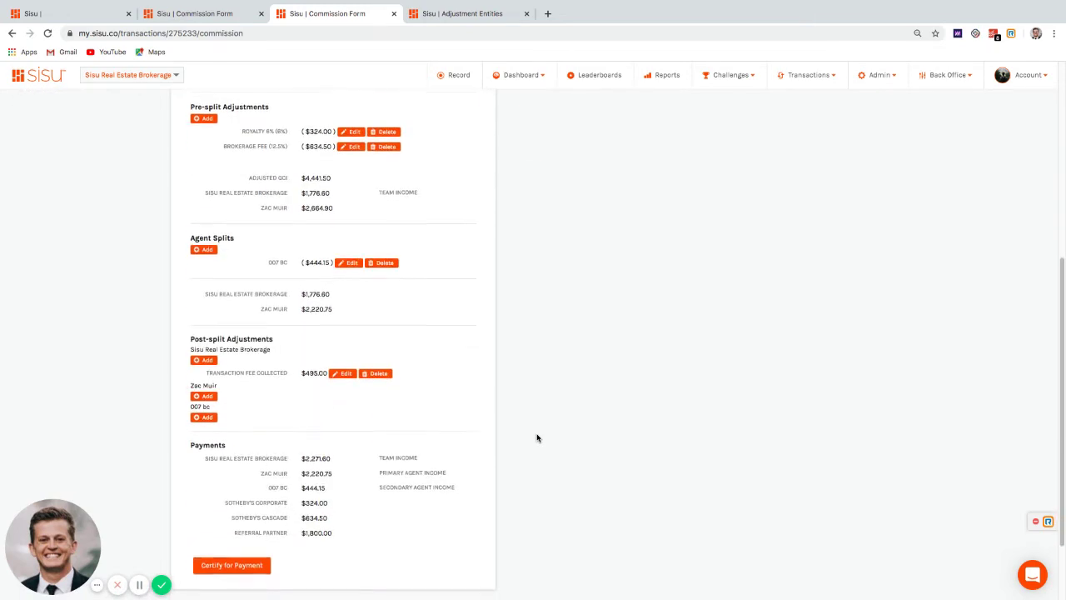
pyautogui.scroll(1, 537, 438)
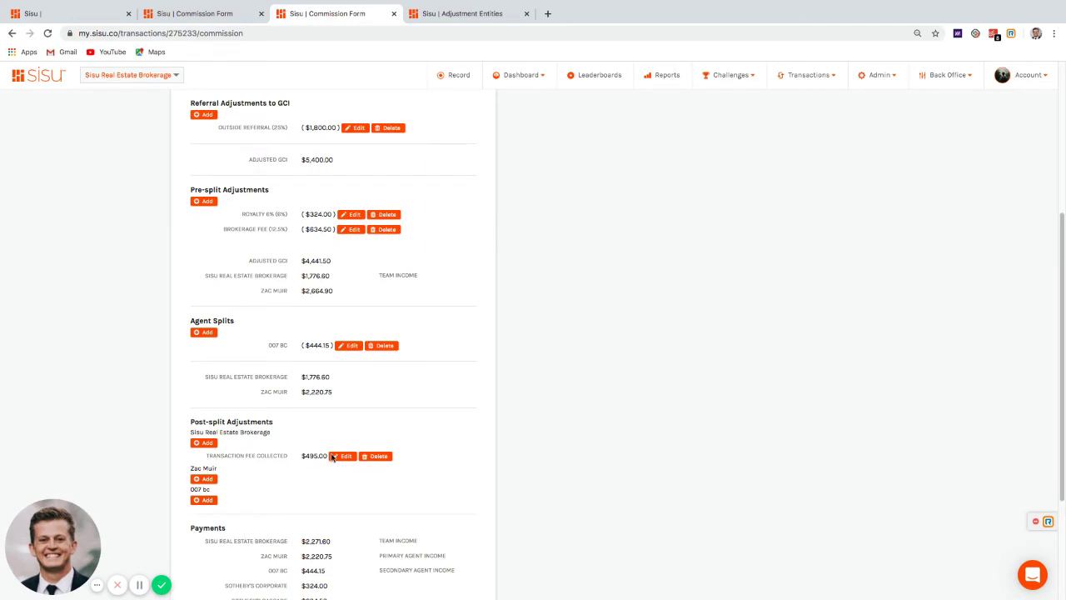
pyautogui.scroll(-3, 567, 425)
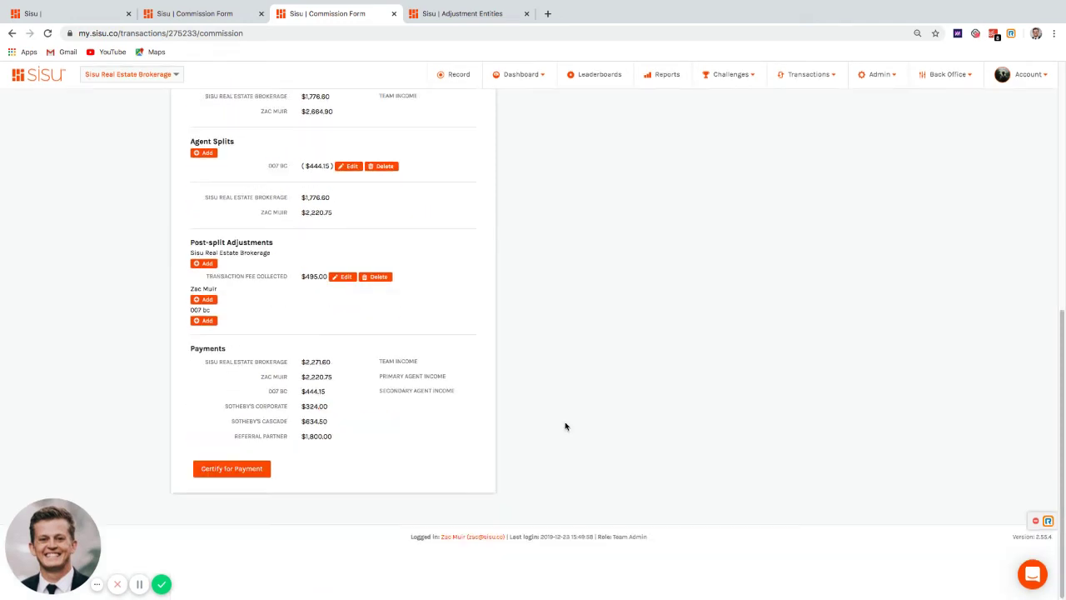
# Step: Certify the commission for payment and go to the Income report
pyautogui.click(239, 470)
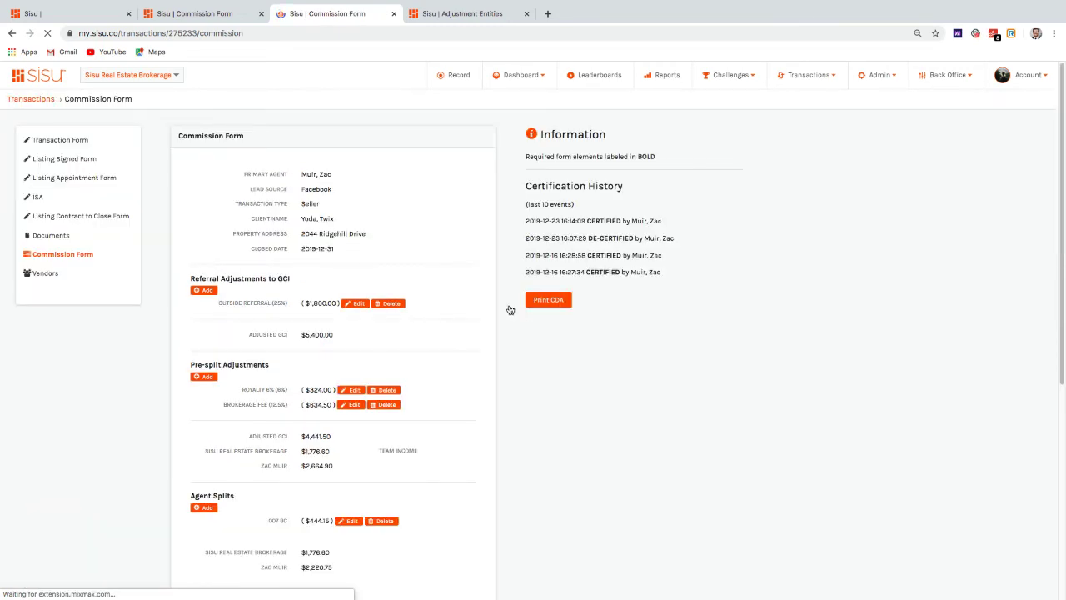
pyautogui.scroll(-4, 635, 352)
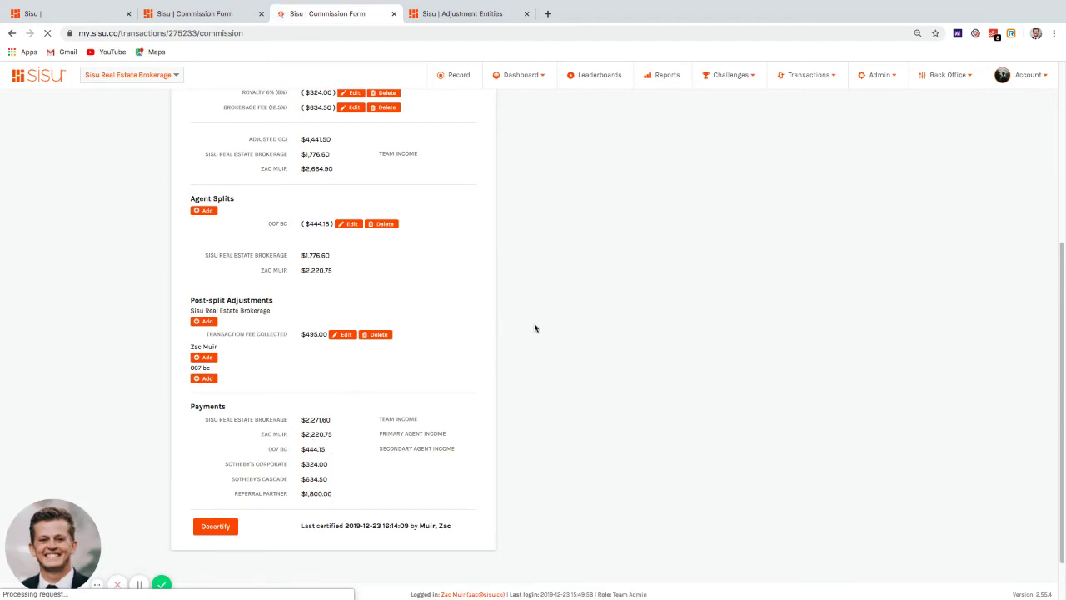
pyautogui.click(749, 76)
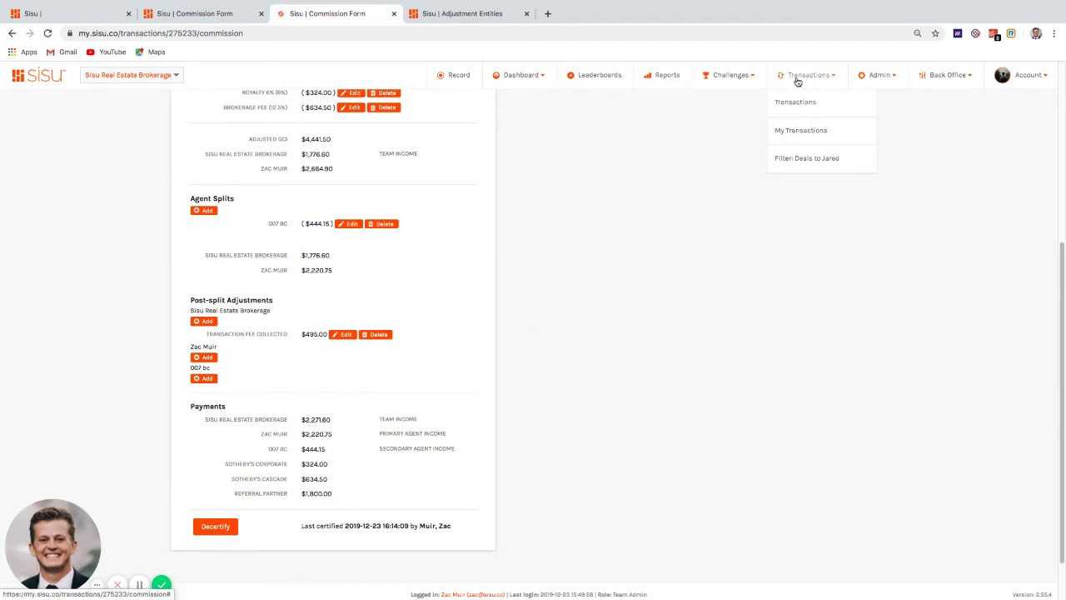
pyautogui.click(808, 75)
pyautogui.click(671, 75)
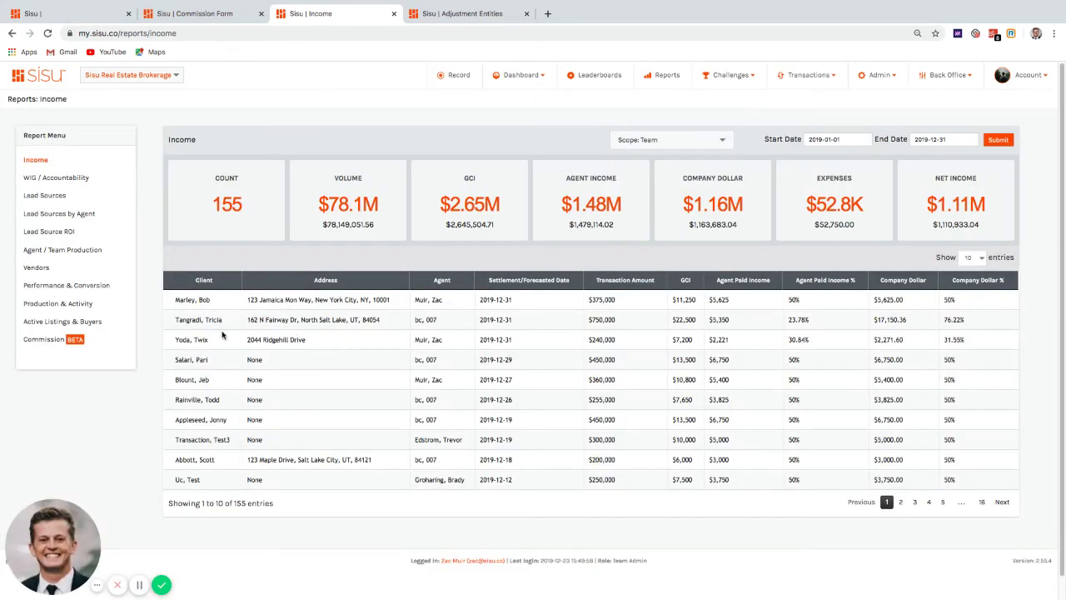
# Step: Verify the row's $2,221 agent income, $2,271.60 company dollar and 31.55% share, then open Commission report
pyautogui.moveTo(207, 339); pyautogui.dragTo(169, 344)
pyautogui.moveTo(741, 341); pyautogui.dragTo(709, 341)
pyautogui.moveTo(904, 340); pyautogui.dragTo(866, 342)
pyautogui.click(939, 337)
pyautogui.moveTo(938, 338); pyautogui.dragTo(956, 350)
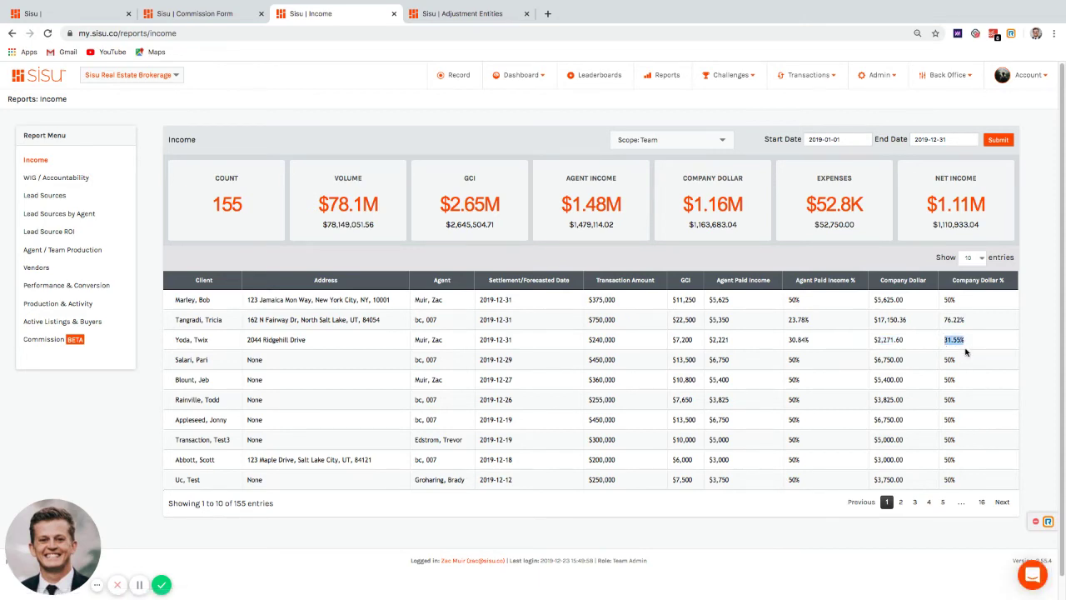
pyautogui.click(41, 340)
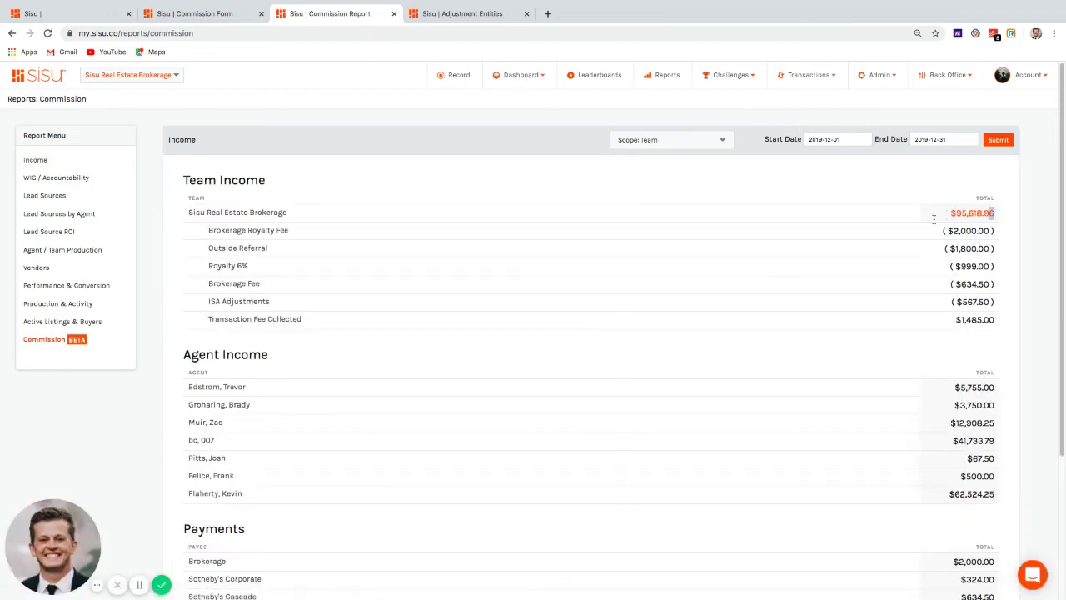
# Step: Check the $95,618.96 team income and the $324.00 and $1,800.00 payments
pyautogui.tripleClick(983, 214)
pyautogui.click(1023, 255)
pyautogui.scroll(-2, 975, 324)
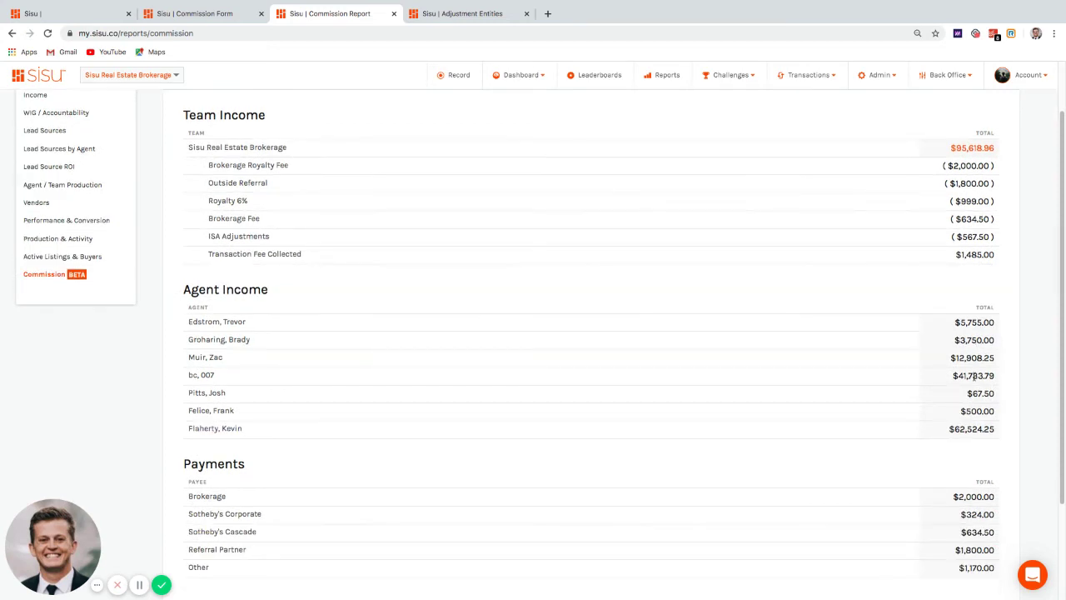
pyautogui.scroll(-2, 977, 417)
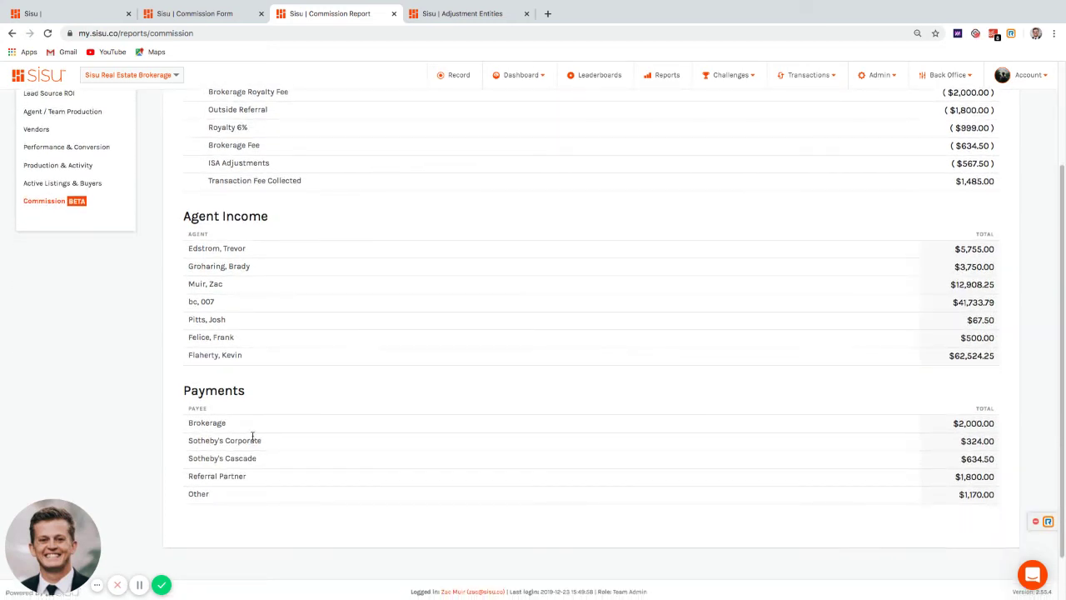
pyautogui.moveTo(1005, 444); pyautogui.dragTo(955, 463)
pyautogui.moveTo(998, 477); pyautogui.dragTo(937, 480)
pyautogui.click(1006, 382)
pyautogui.scroll(5, 1005, 364)
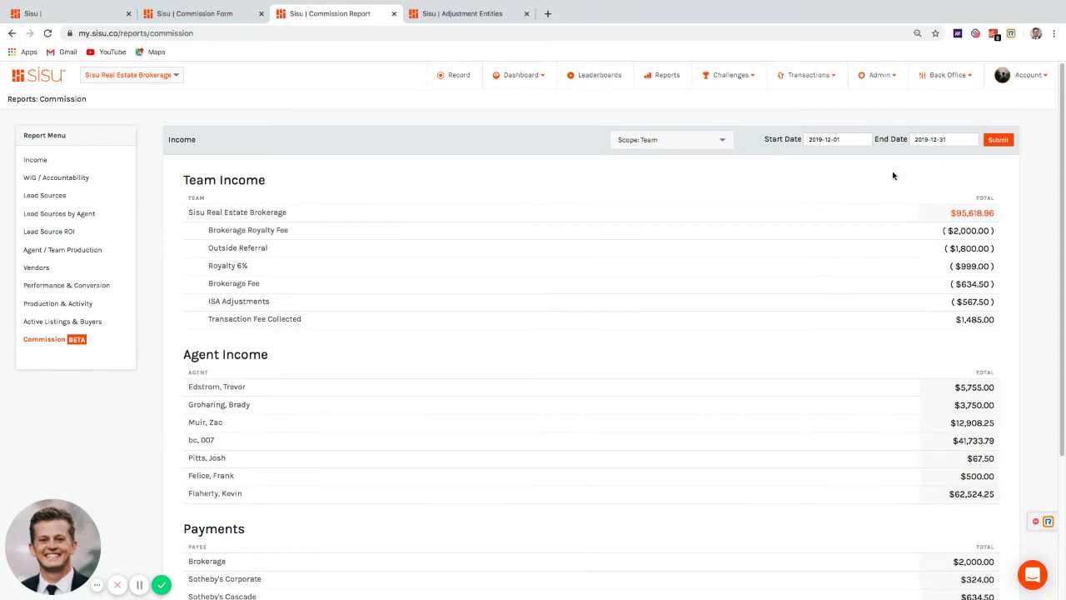
# Step: Return to the transaction's Commission Form tab
pyautogui.click(204, 14)
pyautogui.scroll(-3, 408, 431)
pyautogui.scroll(3, 412, 386)
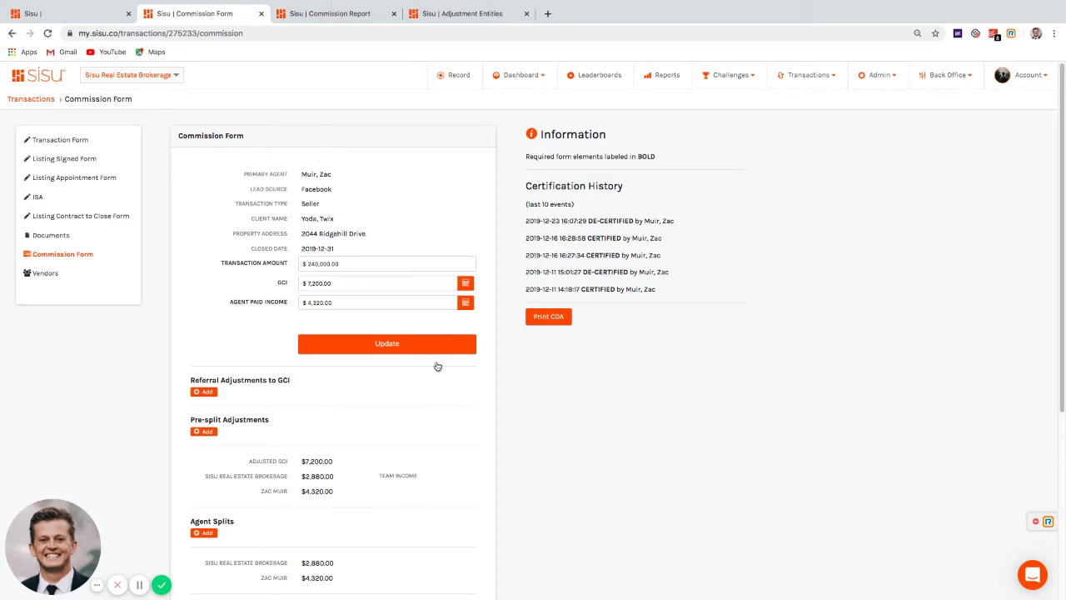
# Step: Reload the Commission Form and check the payments from $324.00 to $634.50
pyautogui.scroll(-3, 466, 452)
pyautogui.scroll(3, 369, 385)
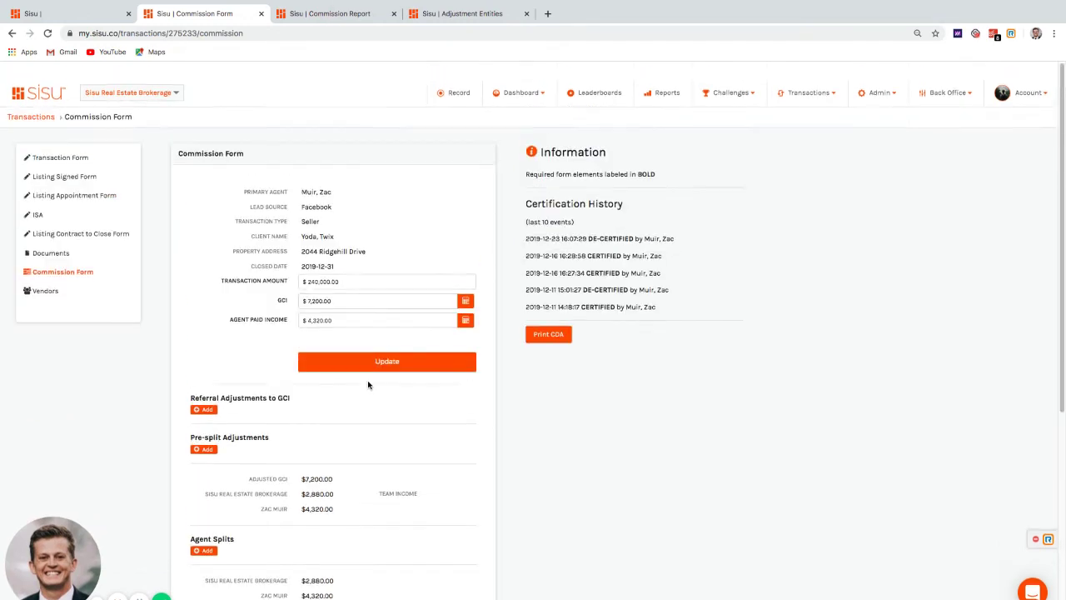
pyautogui.click(47, 33)
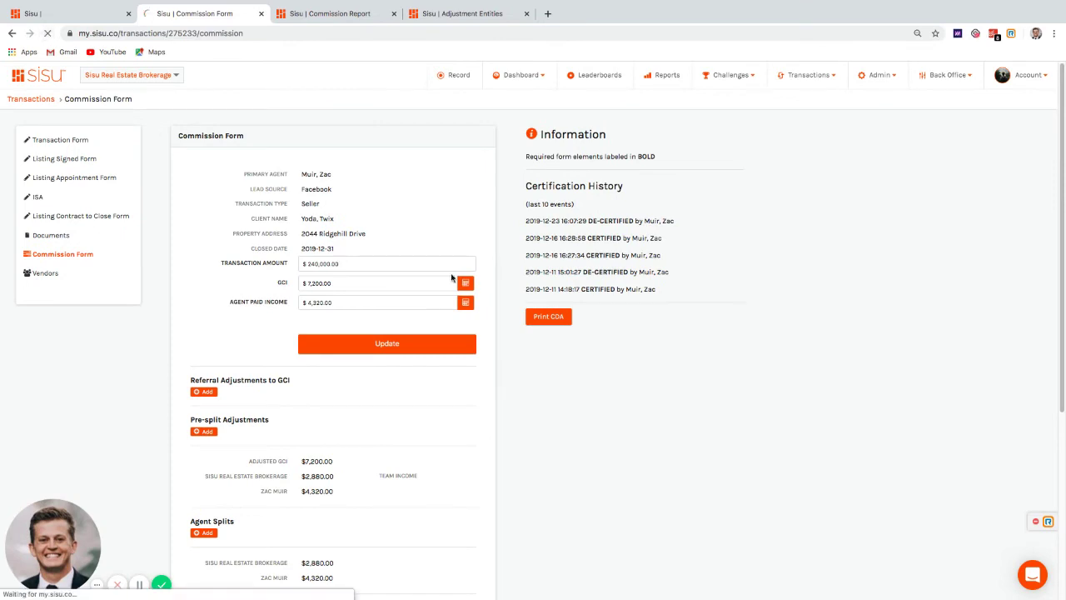
pyautogui.scroll(-5, 482, 354)
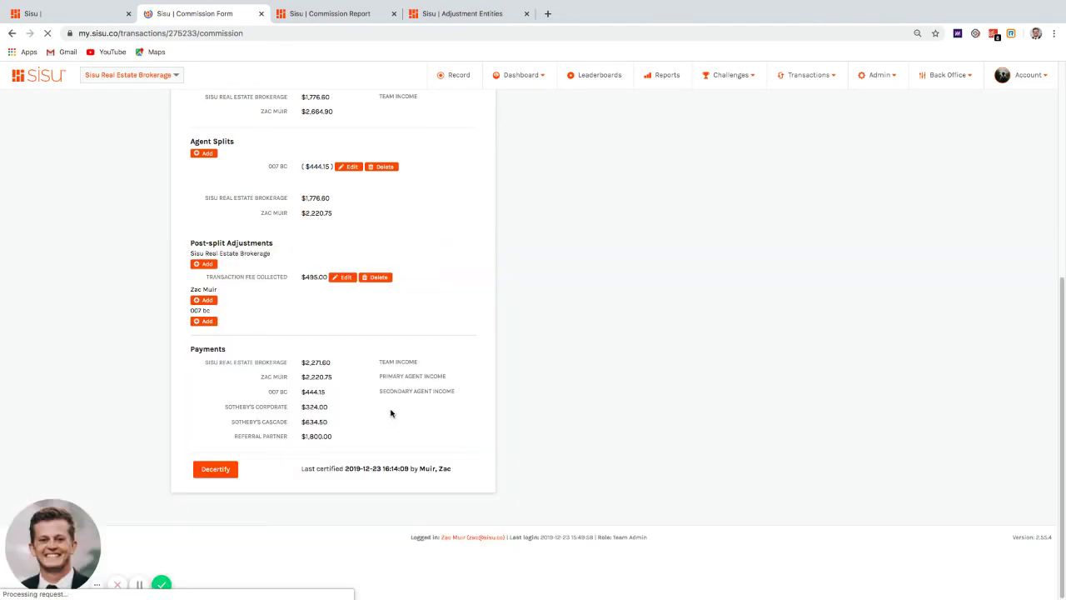
pyautogui.moveTo(336, 424); pyautogui.dragTo(298, 438)
pyautogui.click(561, 419)
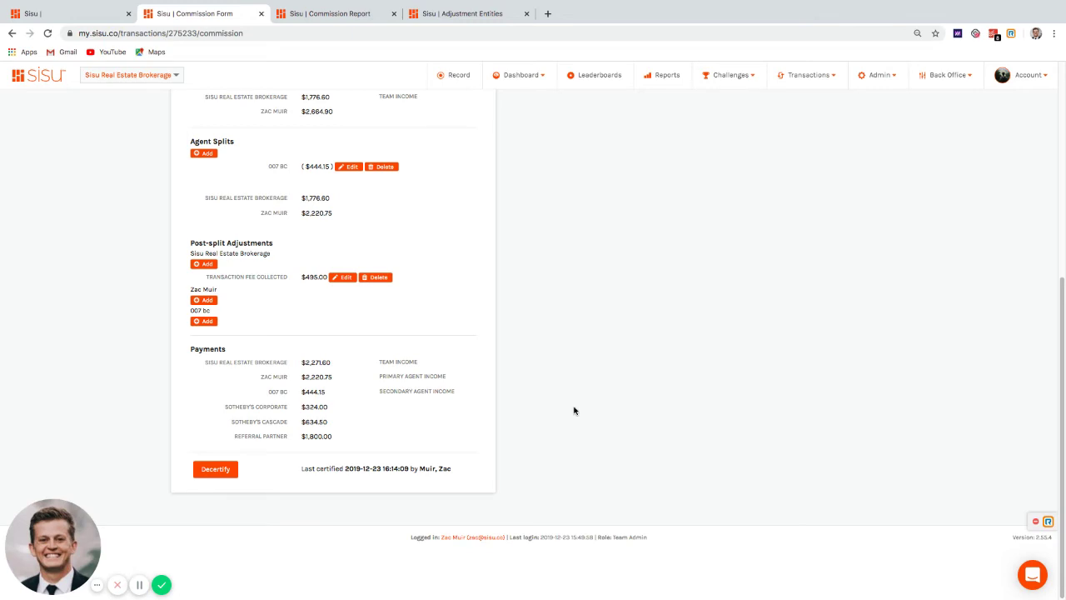
# Step: Switch to the Team dashboard
pyautogui.scroll(5, 549, 250)
pyautogui.click(535, 77)
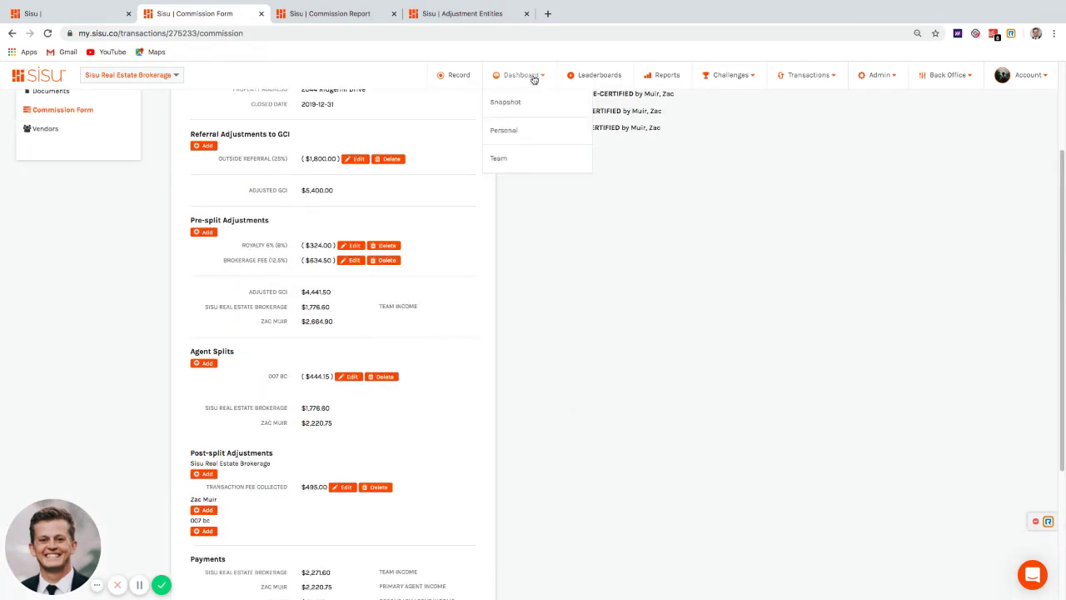
pyautogui.click(503, 157)
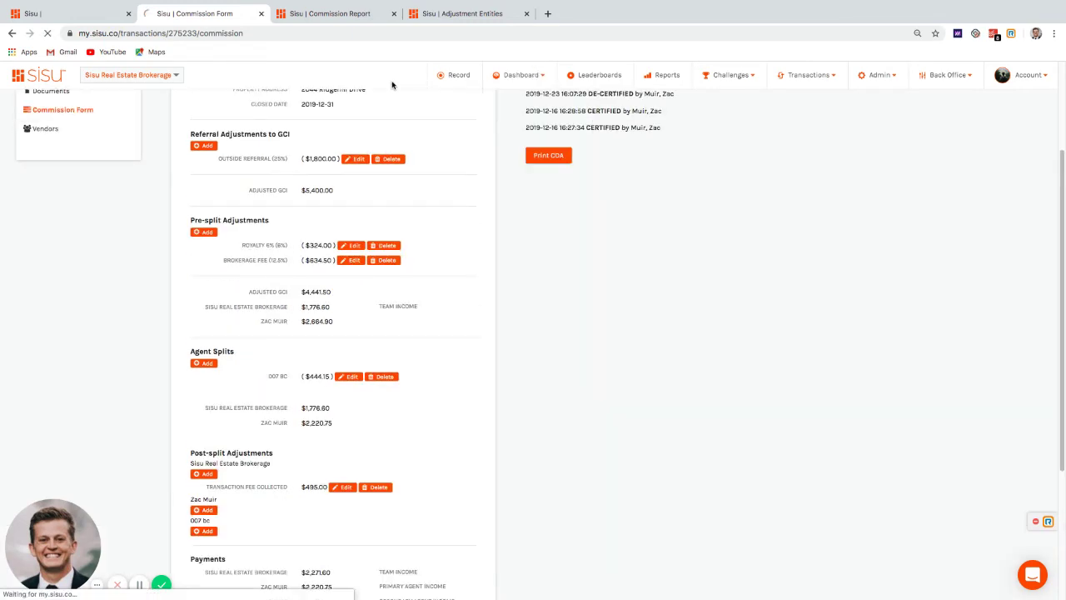
# Step: Close the three extra browser tabs, including Commission report and Adjustment Entities
pyautogui.click(129, 14)
pyautogui.click(261, 13)
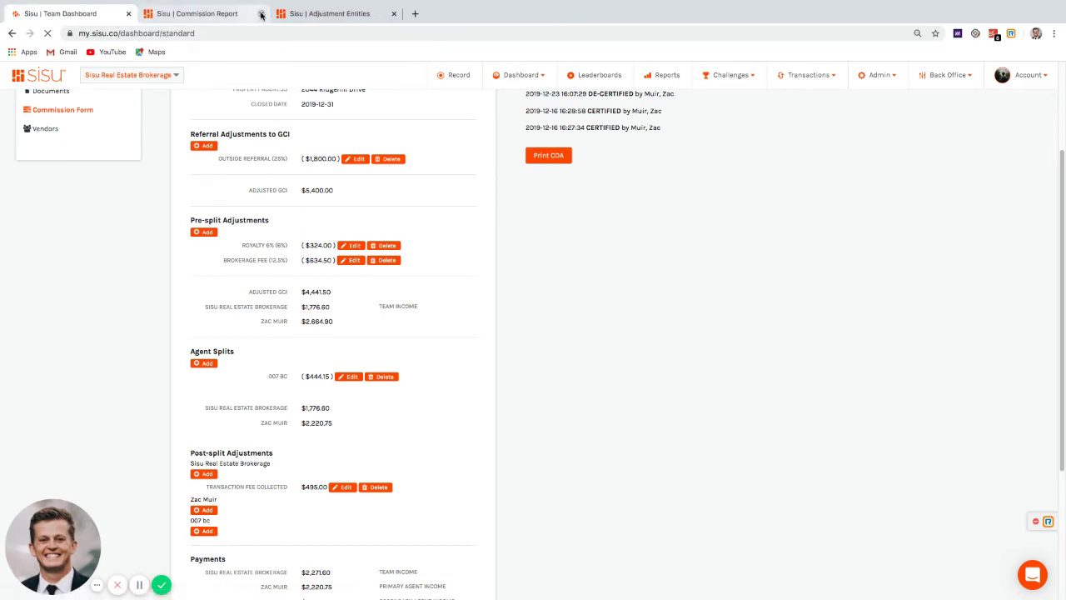
pyautogui.click(260, 13)
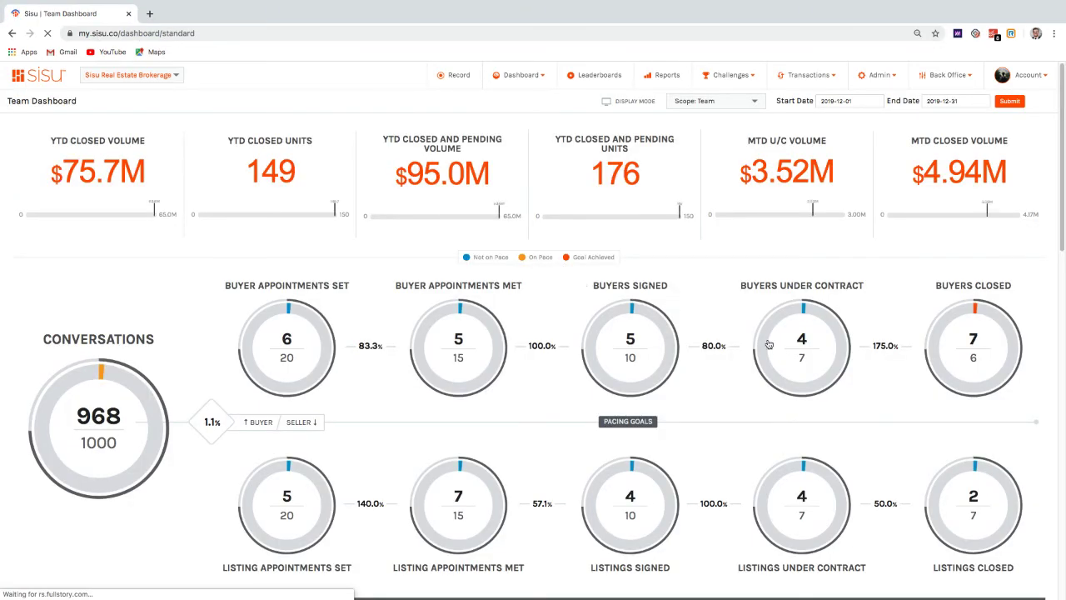
# Step: List the team's pending deals from the Units Pending count of 27
pyautogui.scroll(-1, 769, 345)
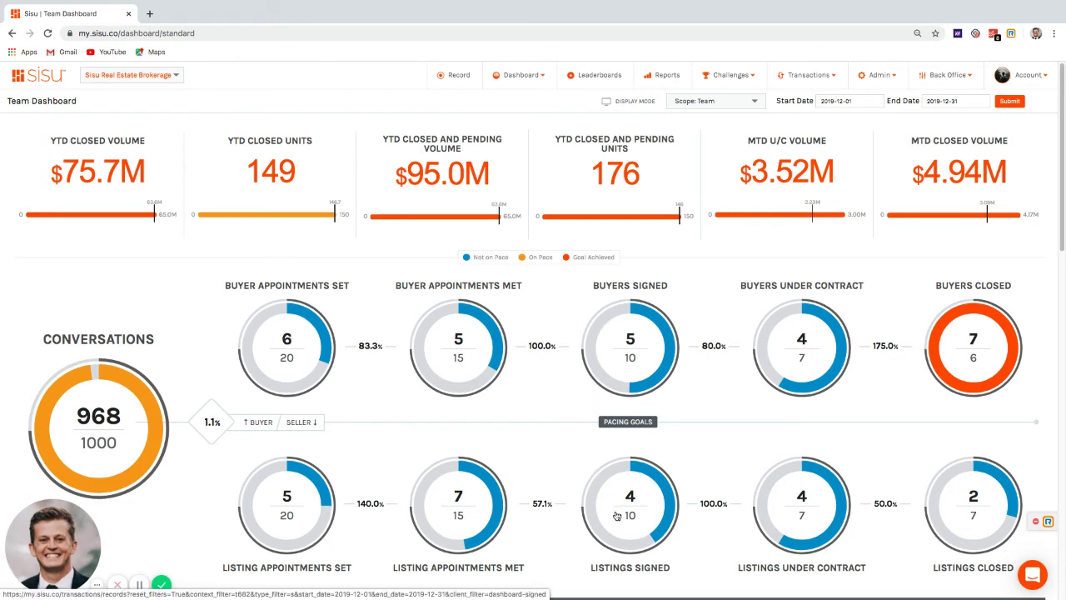
pyautogui.scroll(-1, 657, 499)
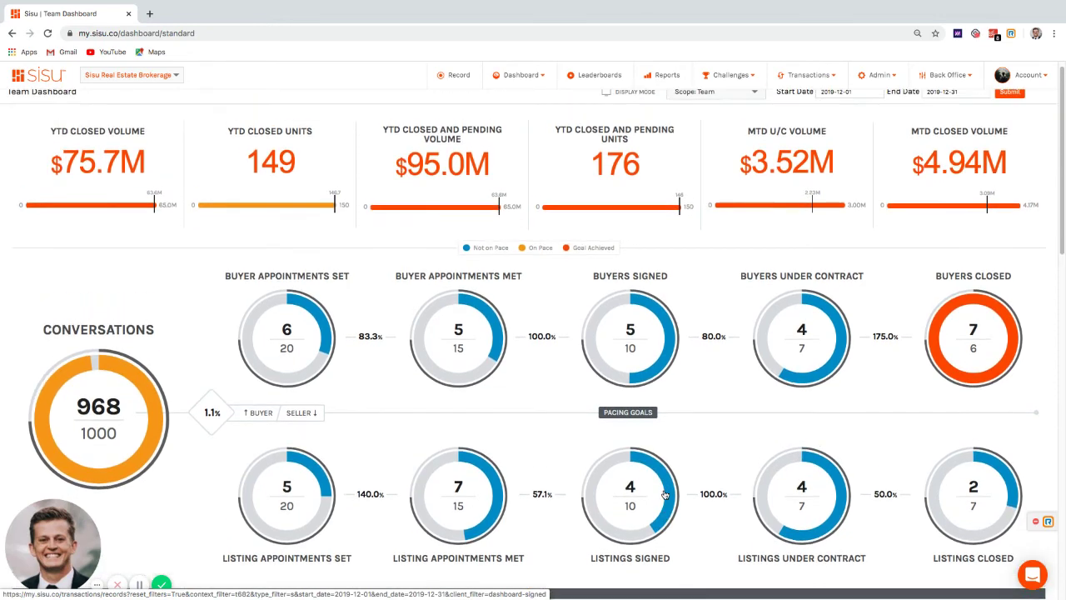
pyautogui.scroll(1, 707, 450)
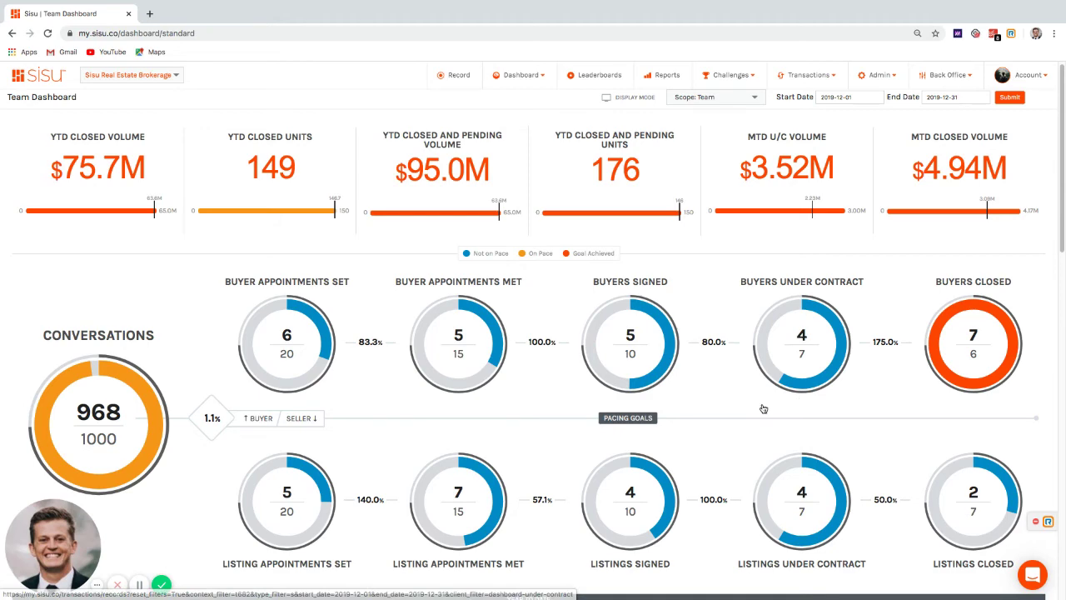
pyautogui.scroll(-1, 620, 474)
pyautogui.scroll(-3, 619, 474)
pyautogui.scroll(-3, 620, 474)
pyautogui.click(103, 391)
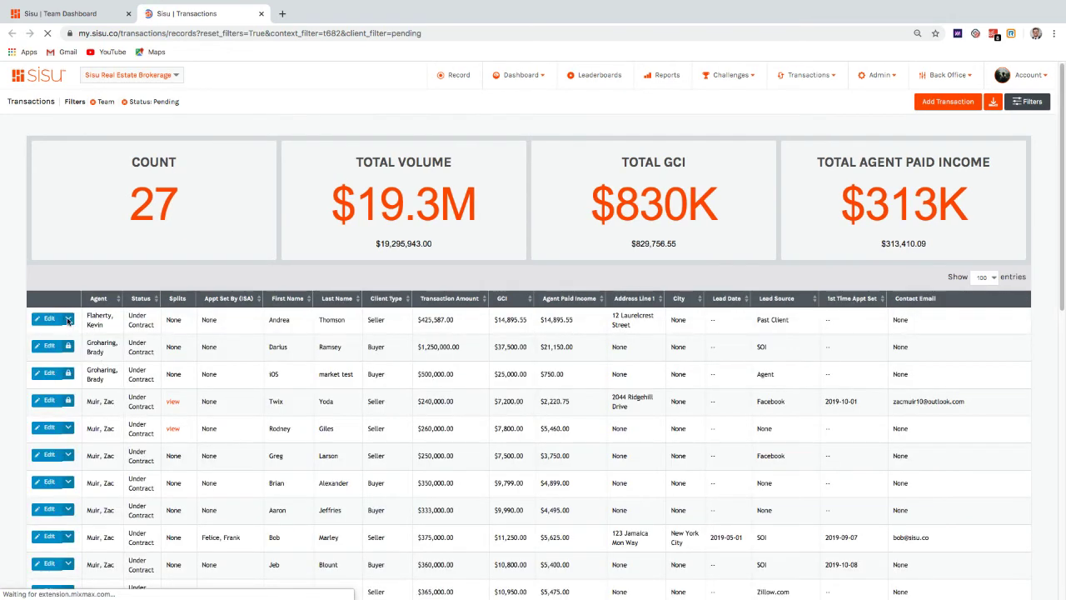
pyautogui.click(68, 321)
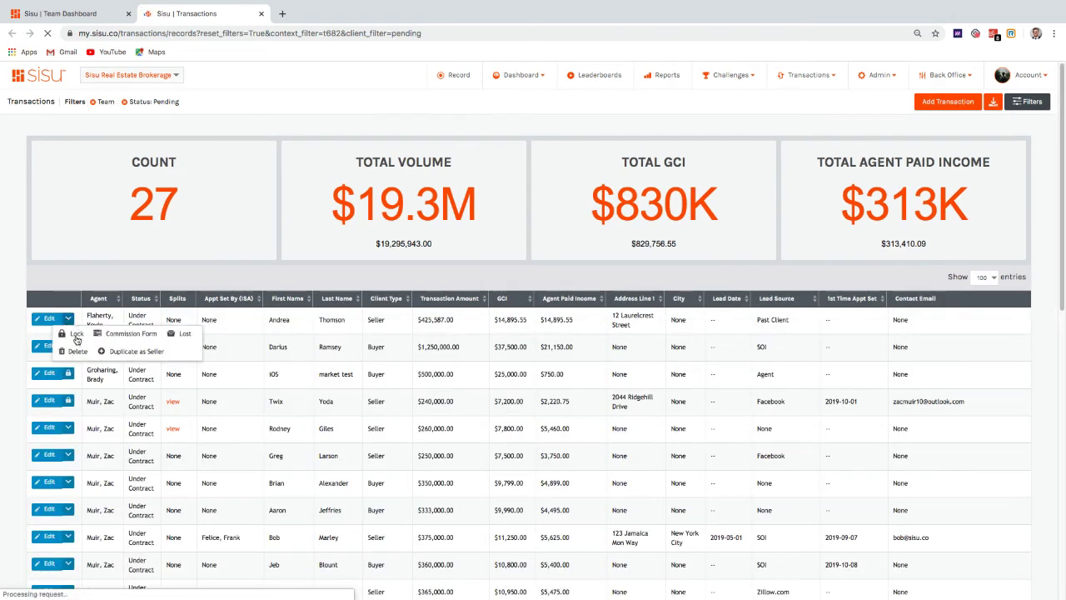
pyautogui.click(76, 335)
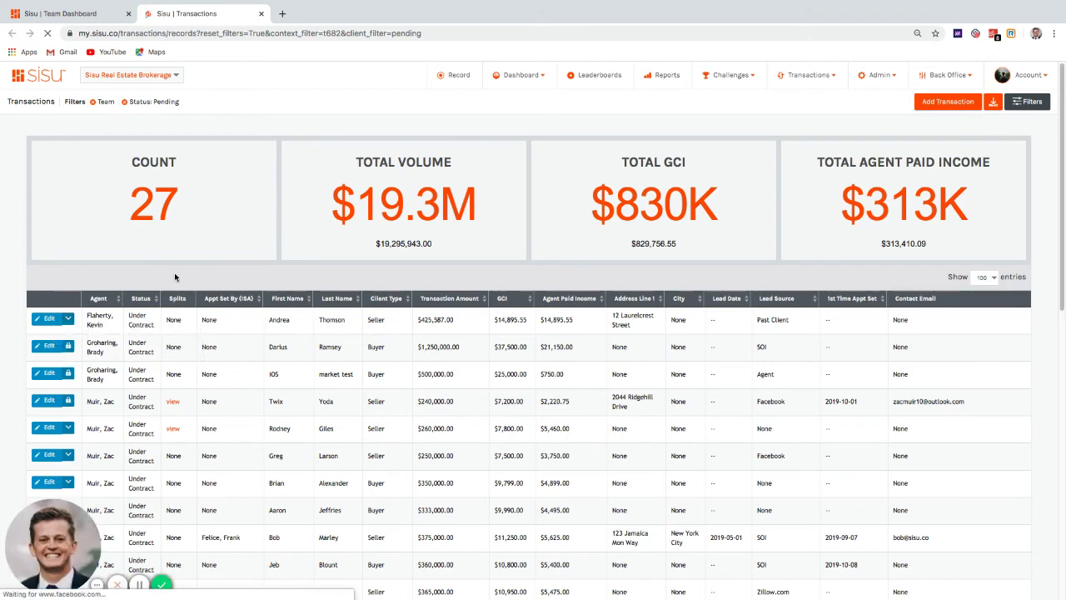
pyautogui.click(70, 319)
pyautogui.click(74, 335)
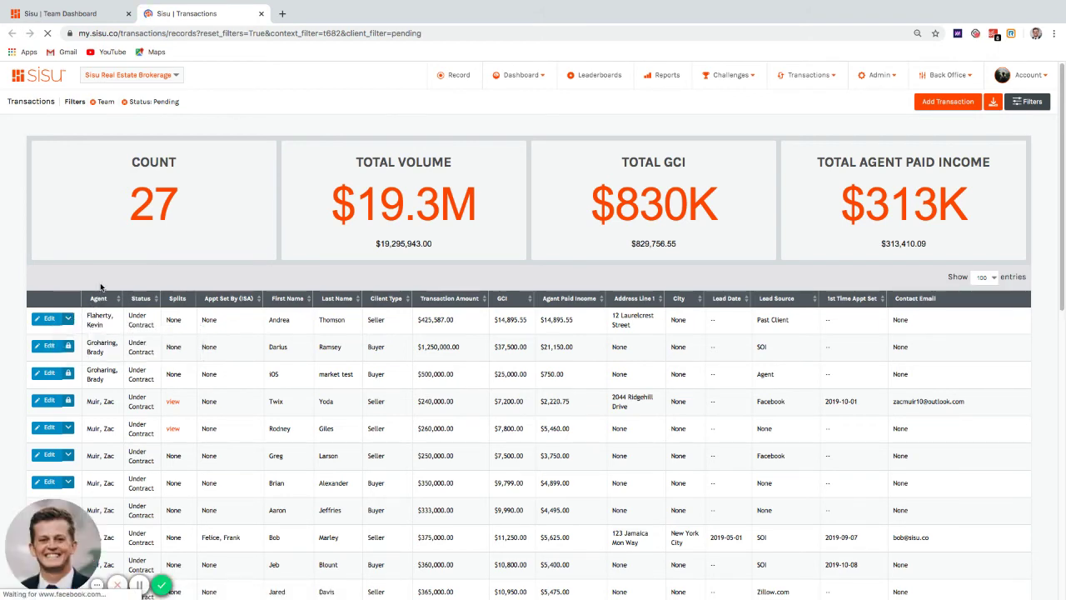
pyautogui.click(69, 316)
pyautogui.click(73, 334)
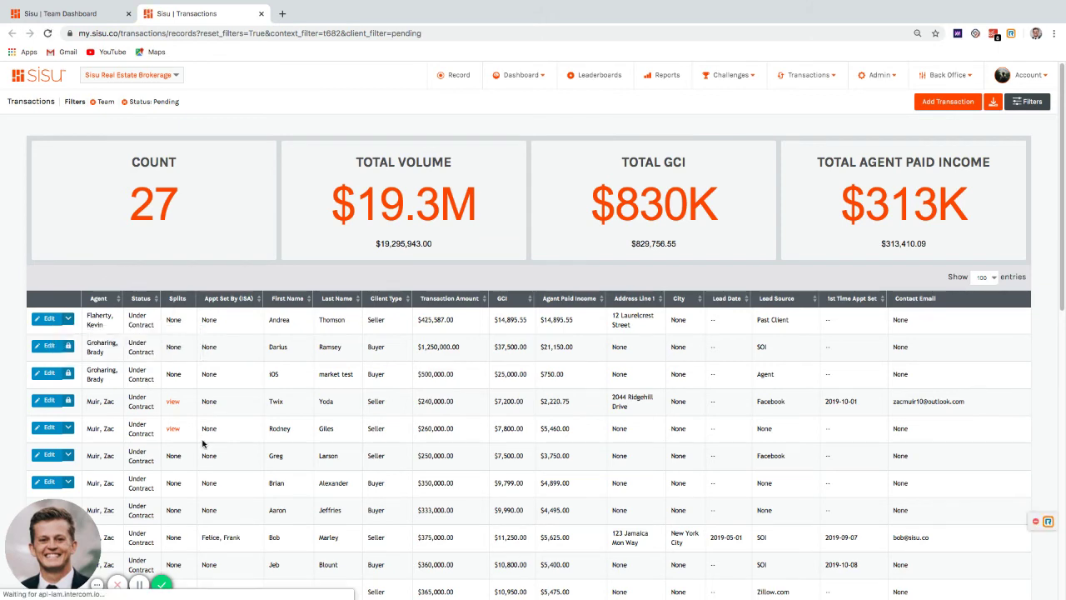
pyautogui.scroll(-2, 202, 443)
pyautogui.scroll(1, 202, 443)
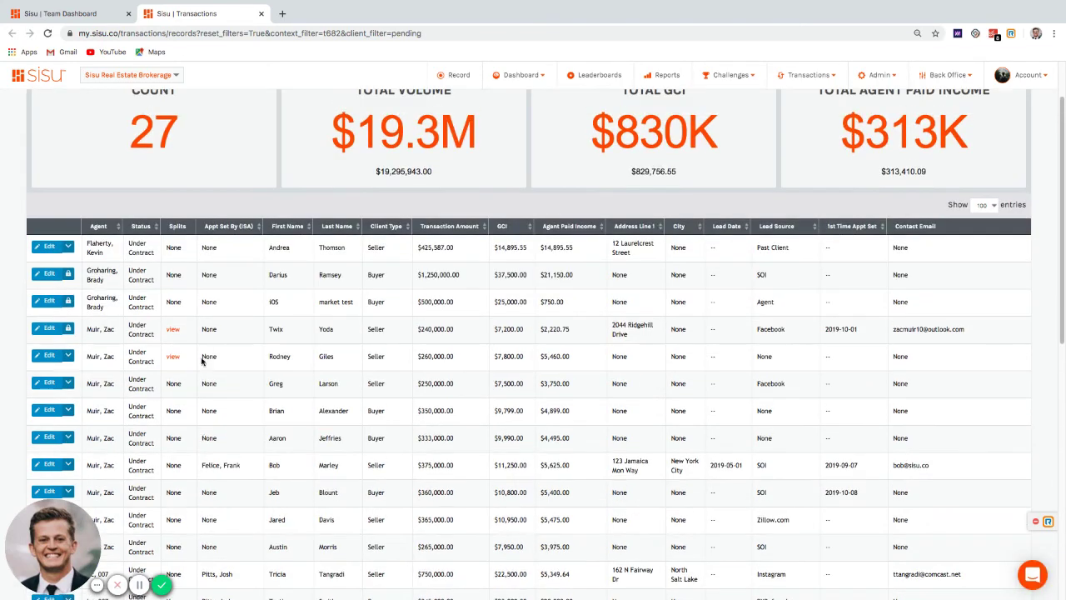
# Step: Look over the $240,000 transaction's form, then return to the Team Dashboard
pyautogui.click(49, 328)
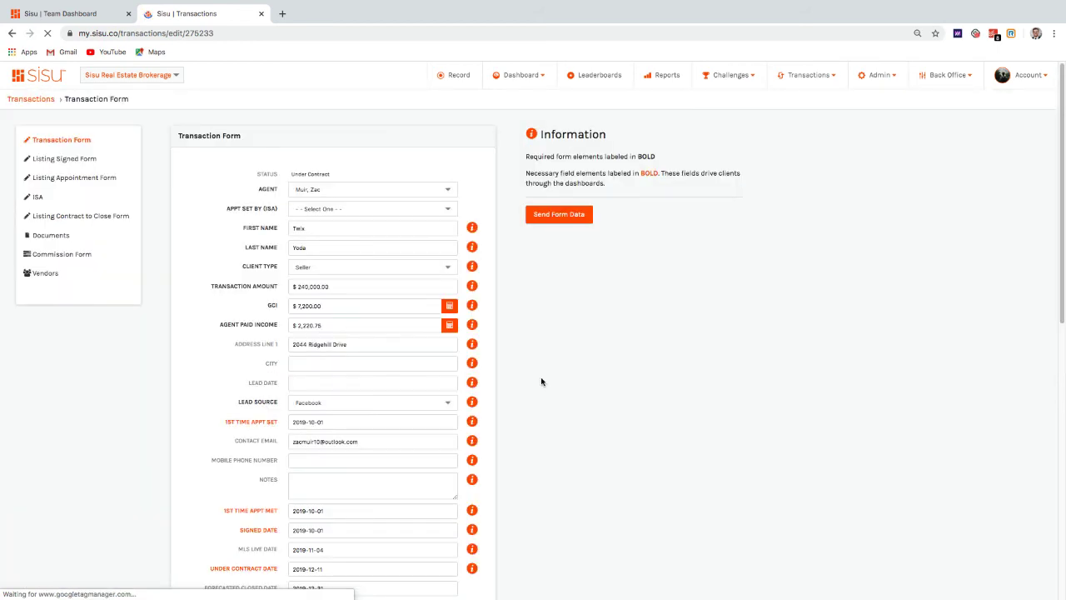
pyautogui.scroll(-2, 541, 377)
pyautogui.scroll(1, 540, 377)
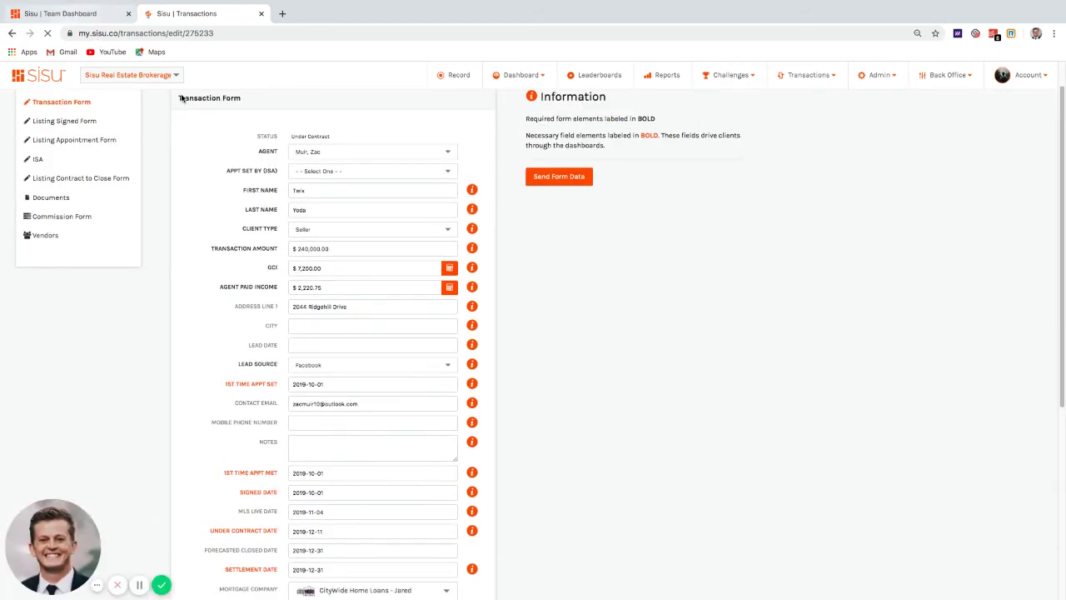
pyautogui.hotkey('ctrl', 'shift', 'Tab')
pyautogui.scroll(3, 350, 283)
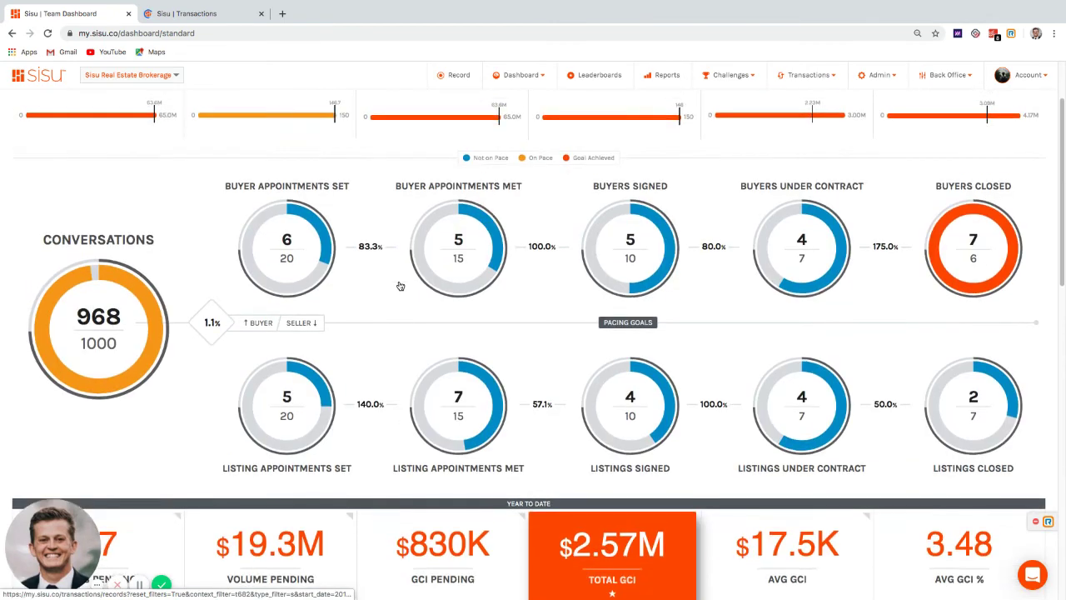
pyautogui.scroll(2, 291, 275)
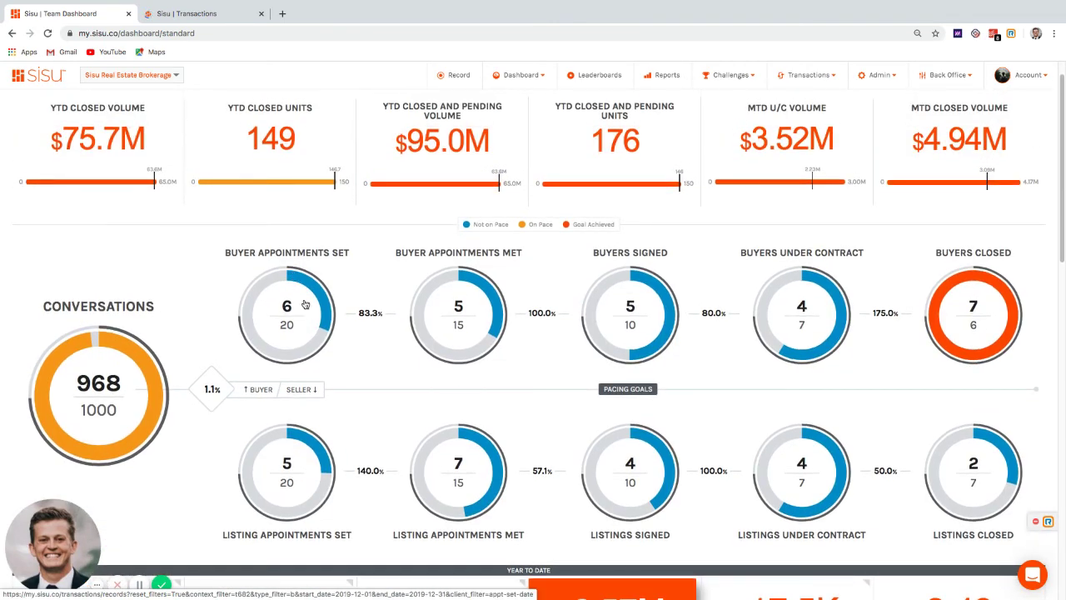
pyautogui.scroll(1, 429, 327)
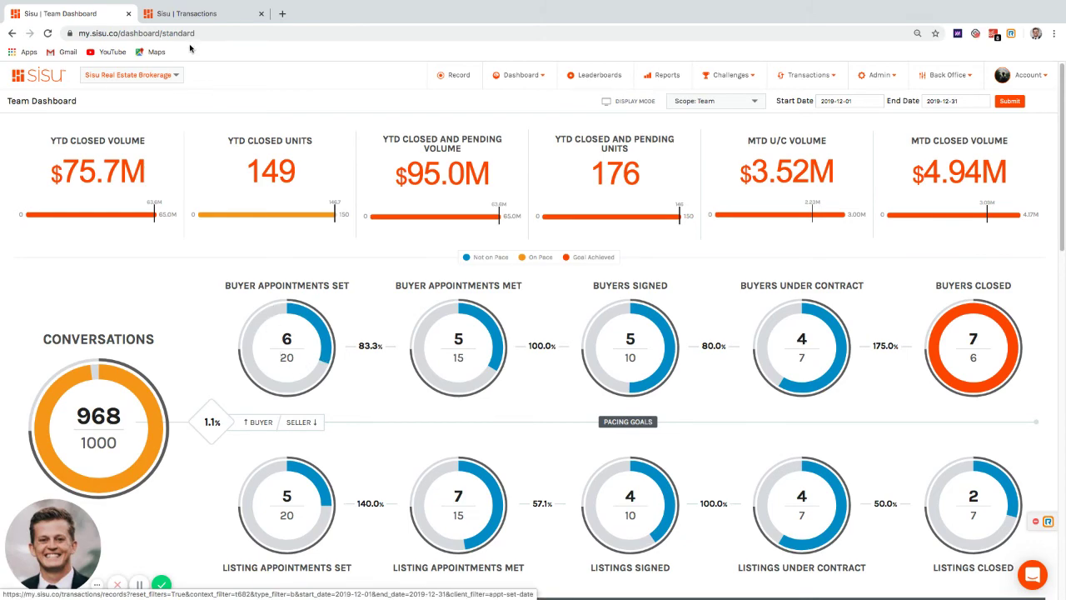
# Step: Recheck the form, then bring up the dashboard's Year to Date tiles: 27 units, $19.3M volume pending
pyautogui.click(193, 14)
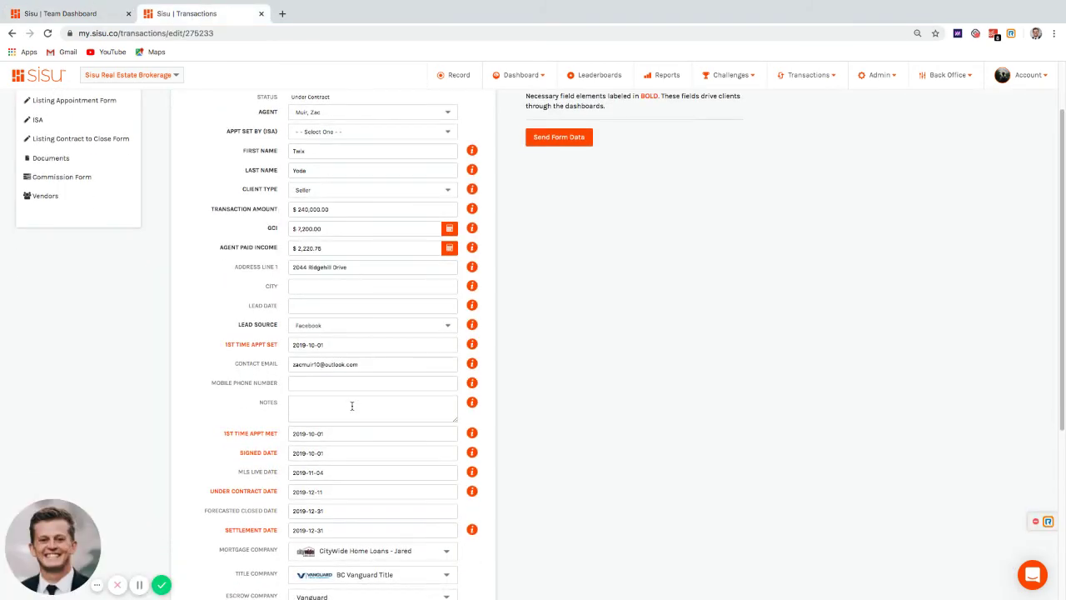
pyautogui.scroll(-3, 325, 319)
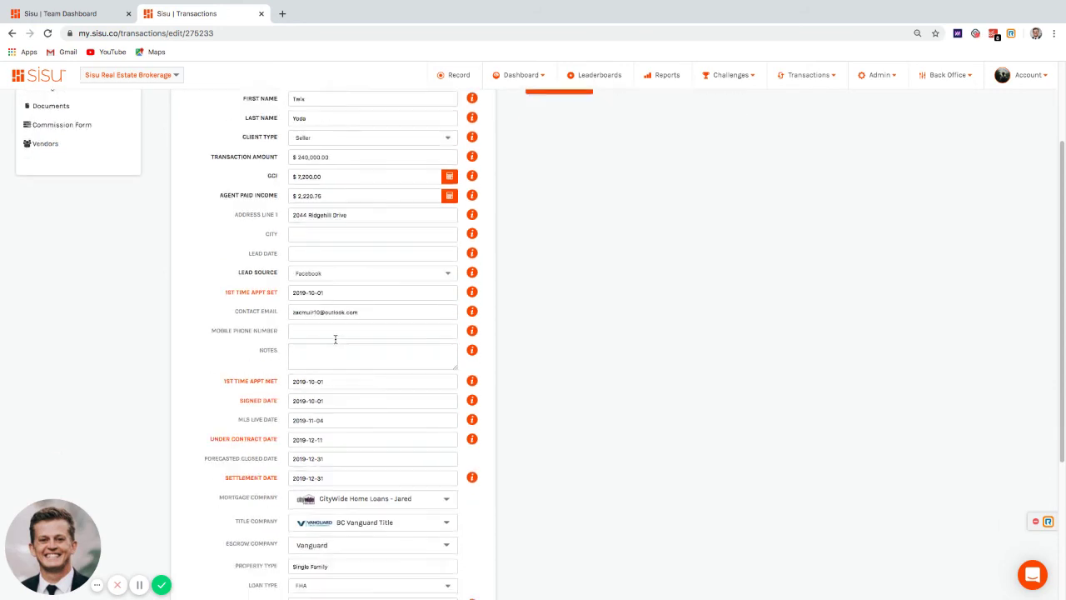
pyautogui.click(48, 14)
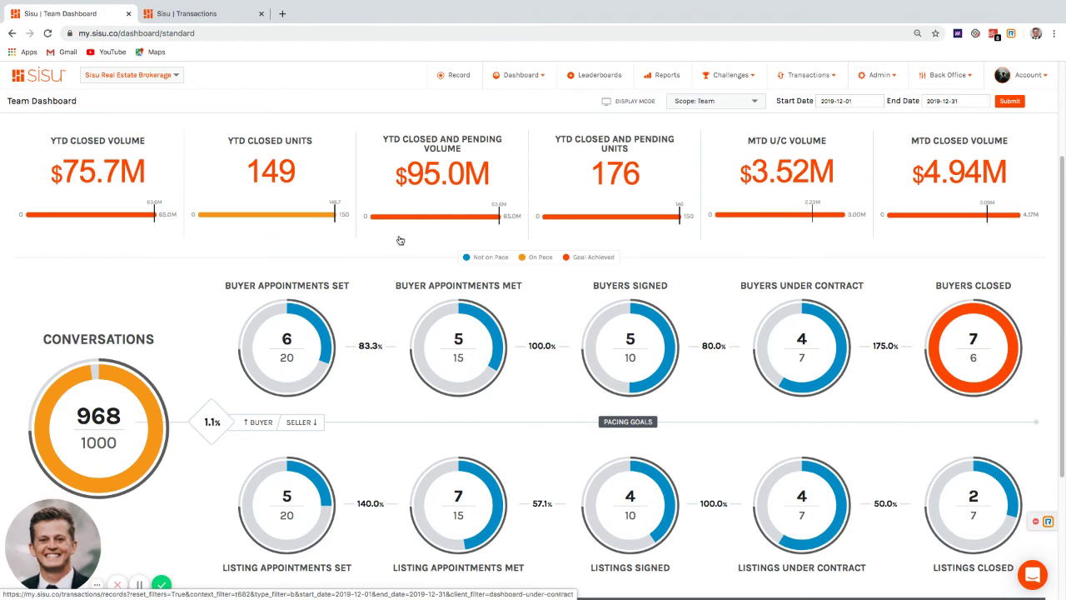
pyautogui.scroll(-2, 396, 375)
pyautogui.scroll(-1, 396, 375)
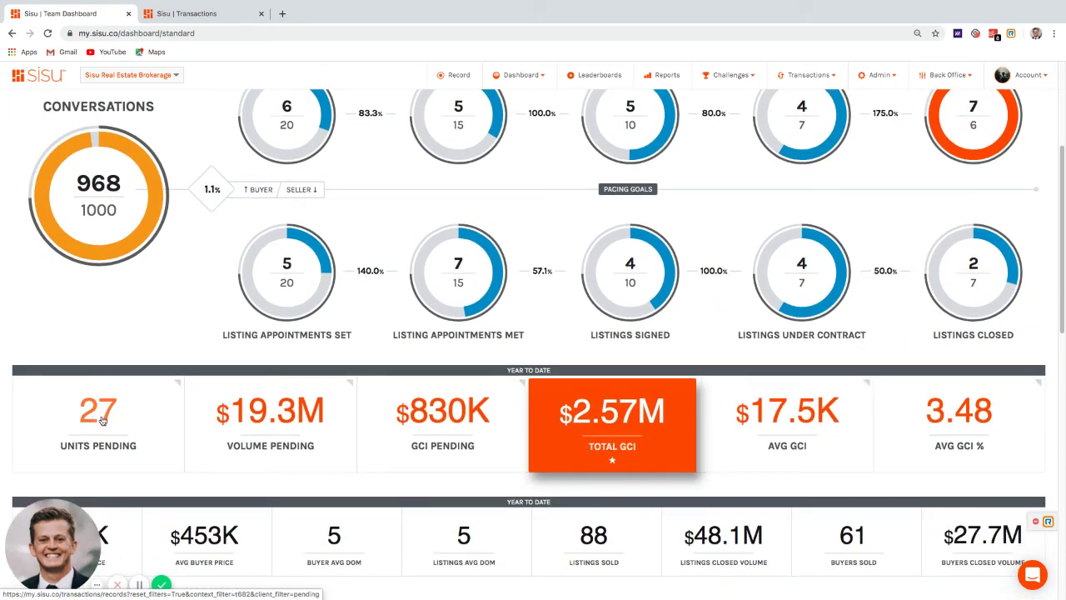
pyautogui.scroll(1, 375, 300)
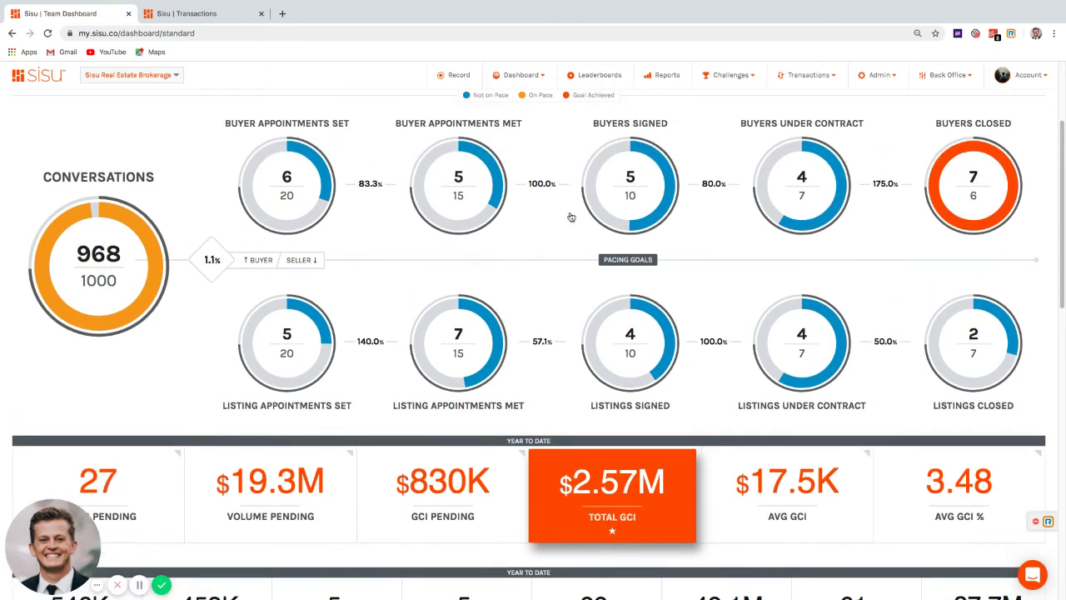
pyautogui.scroll(-1, 520, 294)
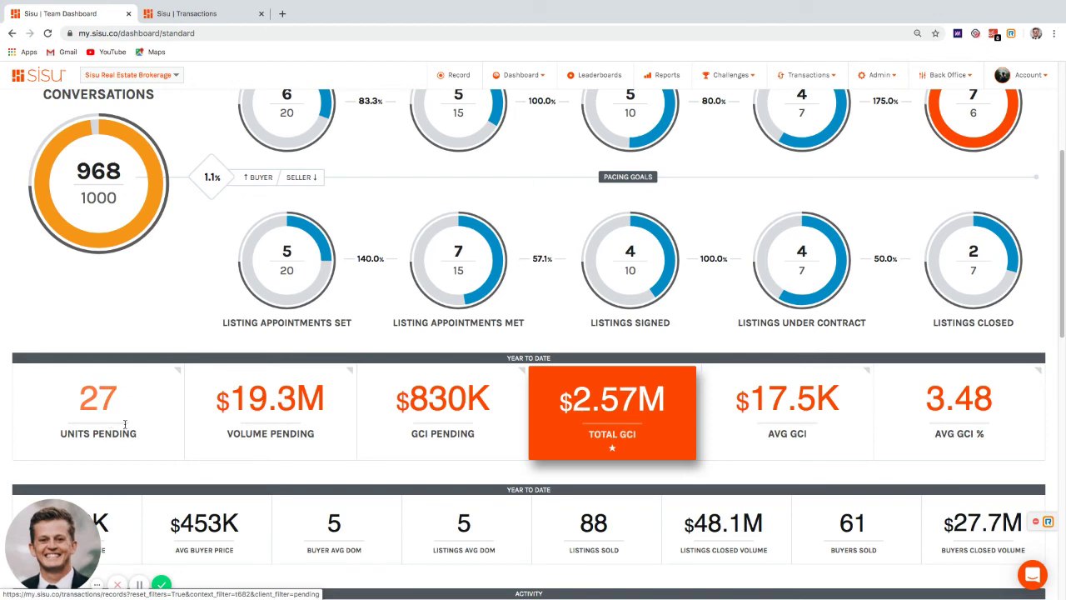
# Step: Check the Signed Date on the $240,000 transaction's edit form
pyautogui.click(189, 15)
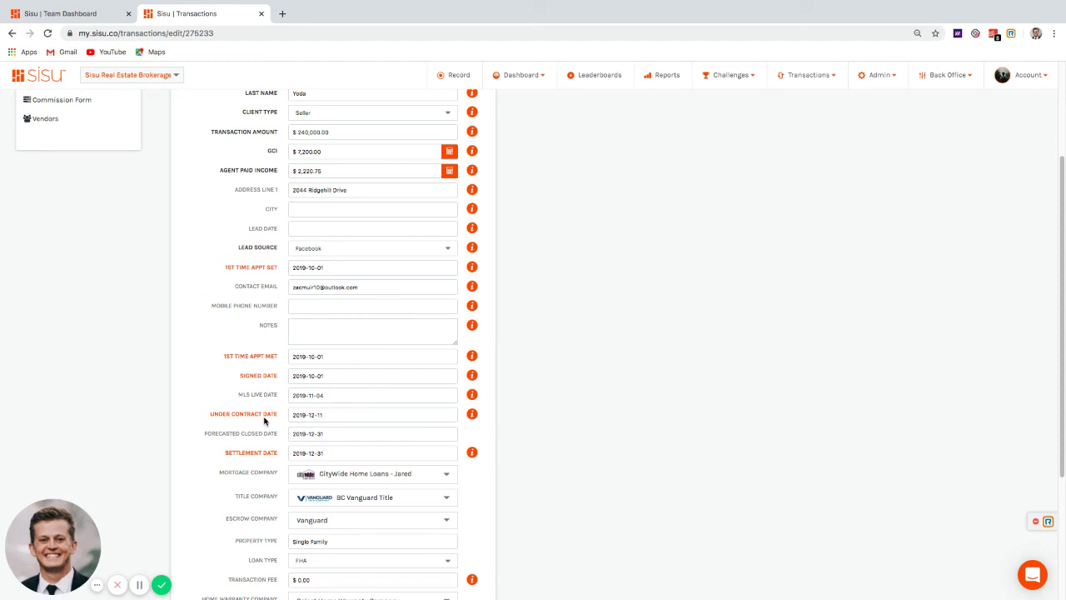
pyautogui.moveTo(240, 376); pyautogui.dragTo(280, 379)
pyautogui.press('Tab')
pyautogui.press('Tab')
pyautogui.click(613, 366)
# Step: Check the form's MLS Live Date, then go back to the 27 pending transactions list
pyautogui.moveTo(237, 397); pyautogui.dragTo(278, 398)
pyautogui.click(606, 460)
pyautogui.click(12, 34)
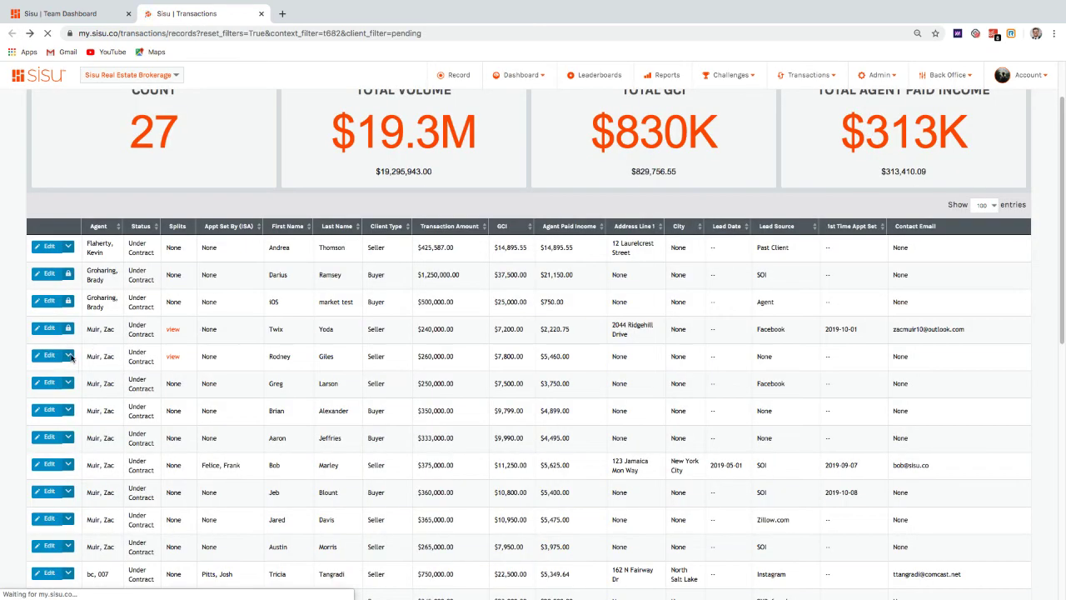
# Step: Reopen the $240,000 transaction's form, confirm both Forecasted Closed and Settlement dates read 2019-12-31, and open Reports in a new tab
pyautogui.click(69, 356)
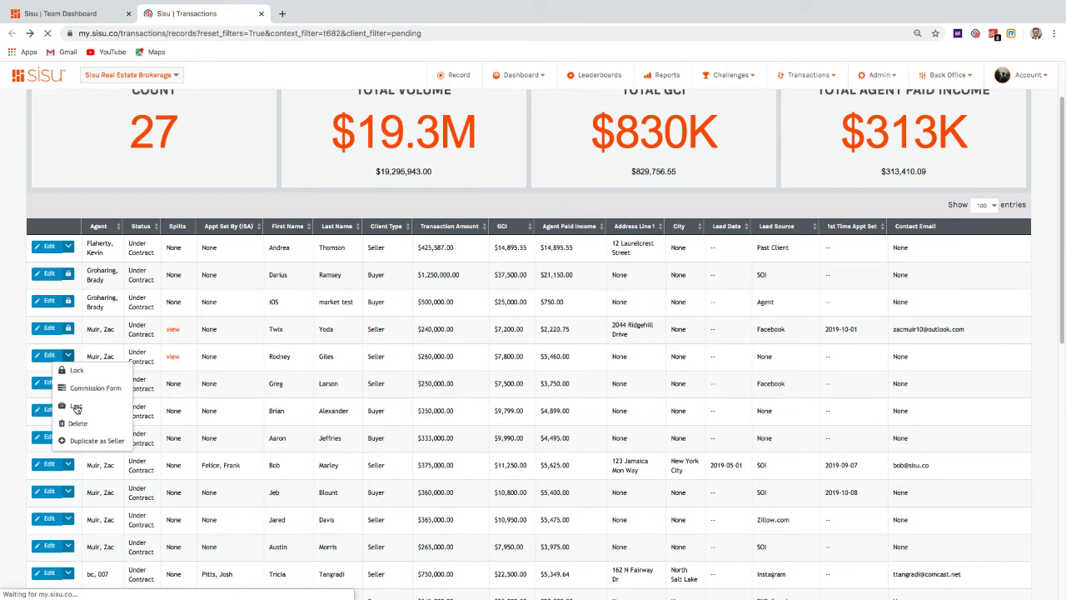
pyautogui.click(76, 406)
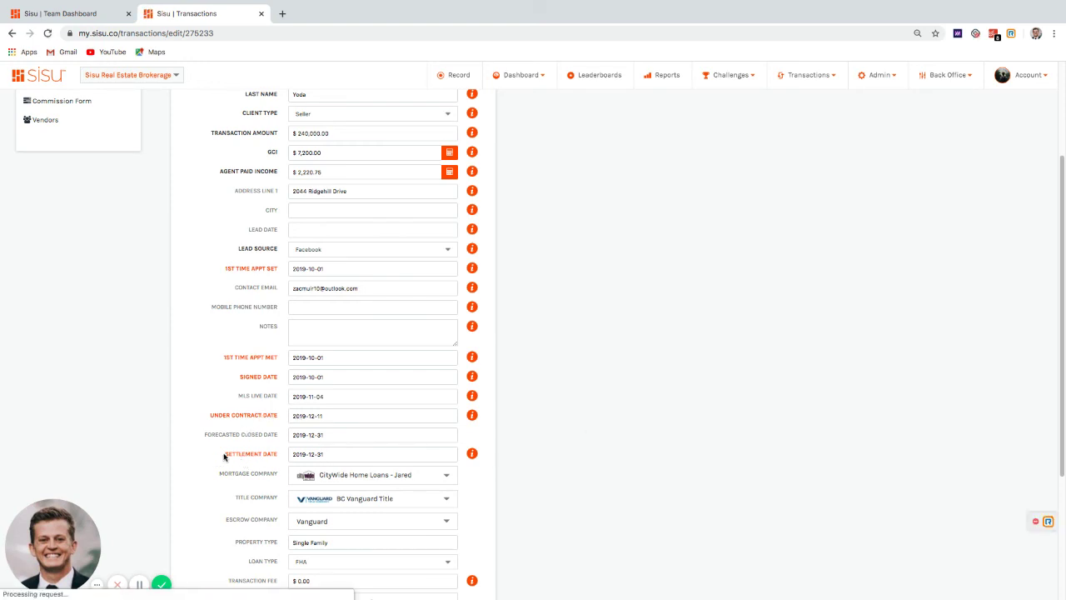
pyautogui.moveTo(204, 437); pyautogui.dragTo(275, 453)
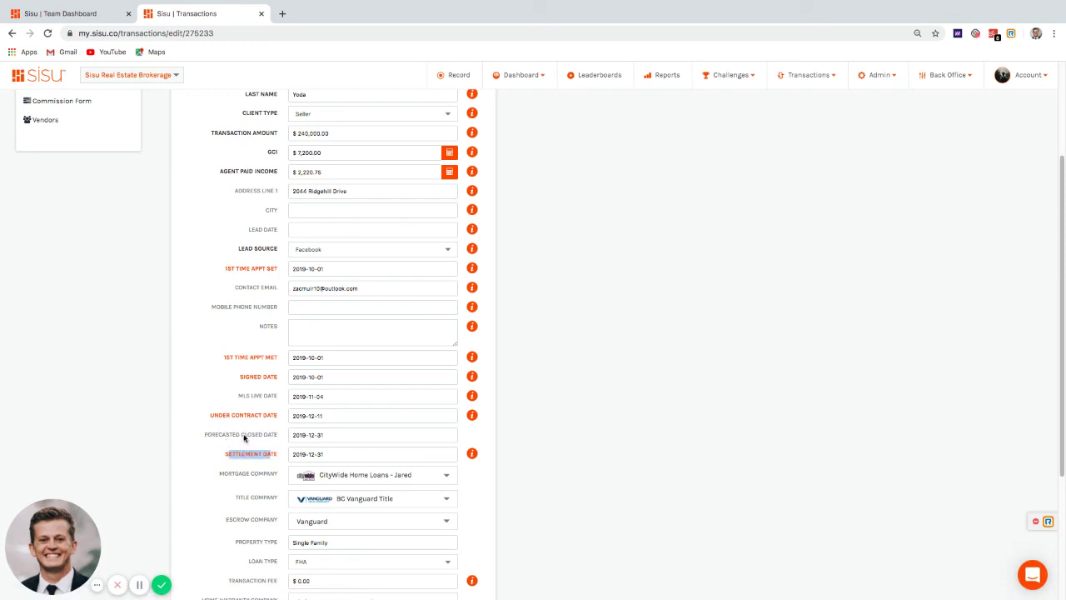
pyautogui.click(624, 416)
pyautogui.middleClick(667, 75)
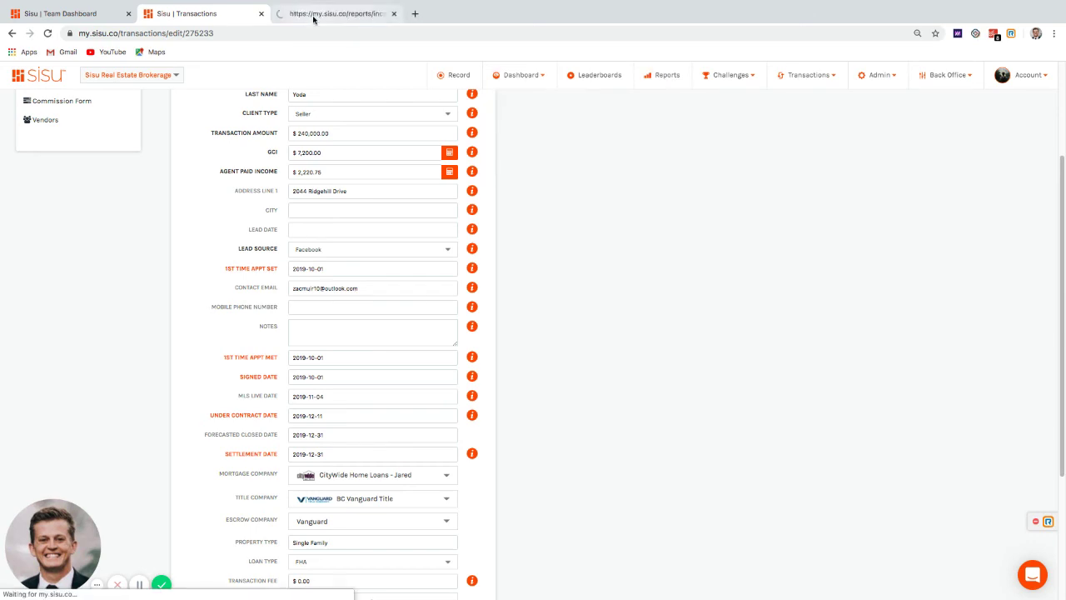
# Step: Find the $240,000 transaction's settlement date, 2019-12-31, in the Income report
pyautogui.click(313, 15)
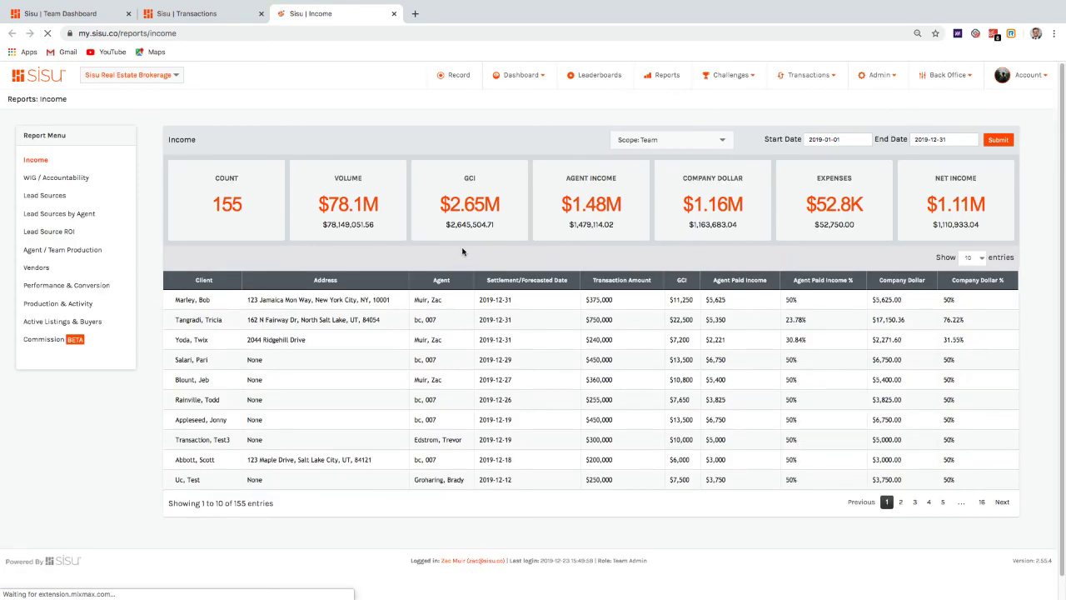
pyautogui.doubleClick(502, 299)
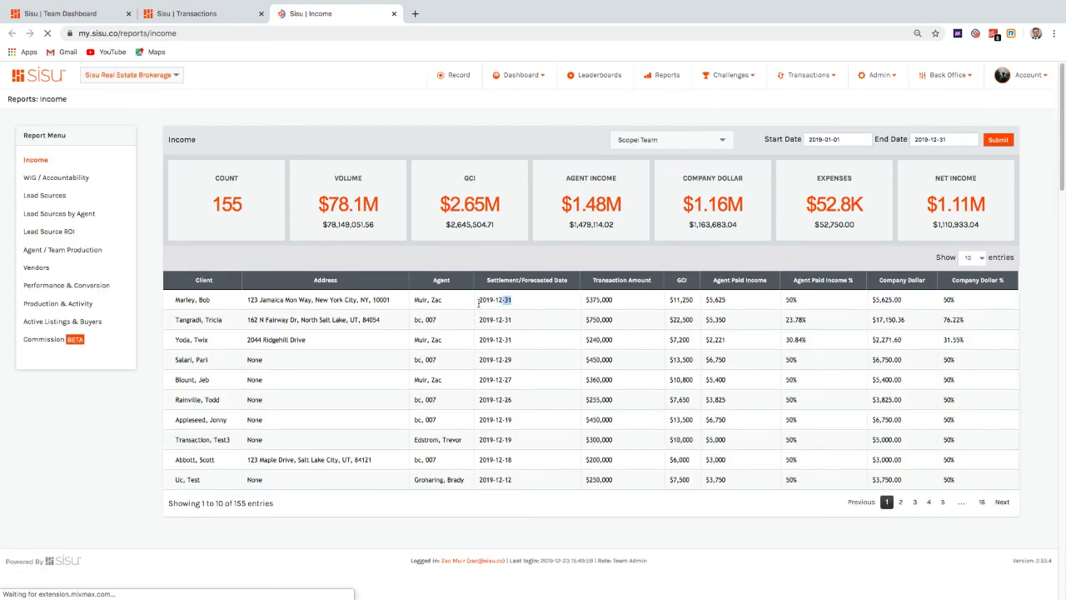
pyautogui.doubleClick(483, 319)
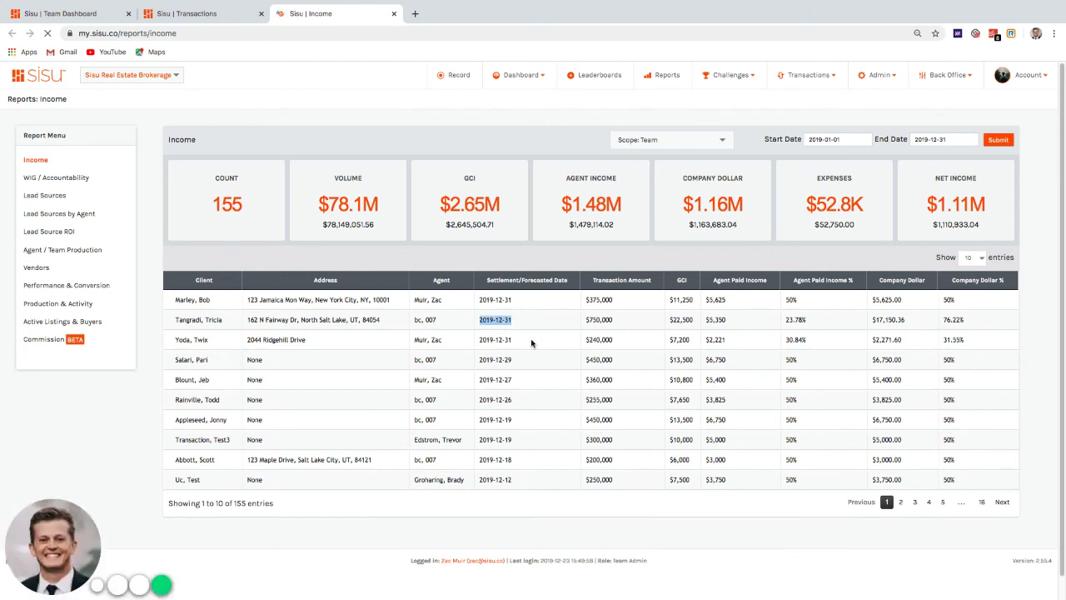
pyautogui.moveTo(483, 339); pyautogui.dragTo(511, 339)
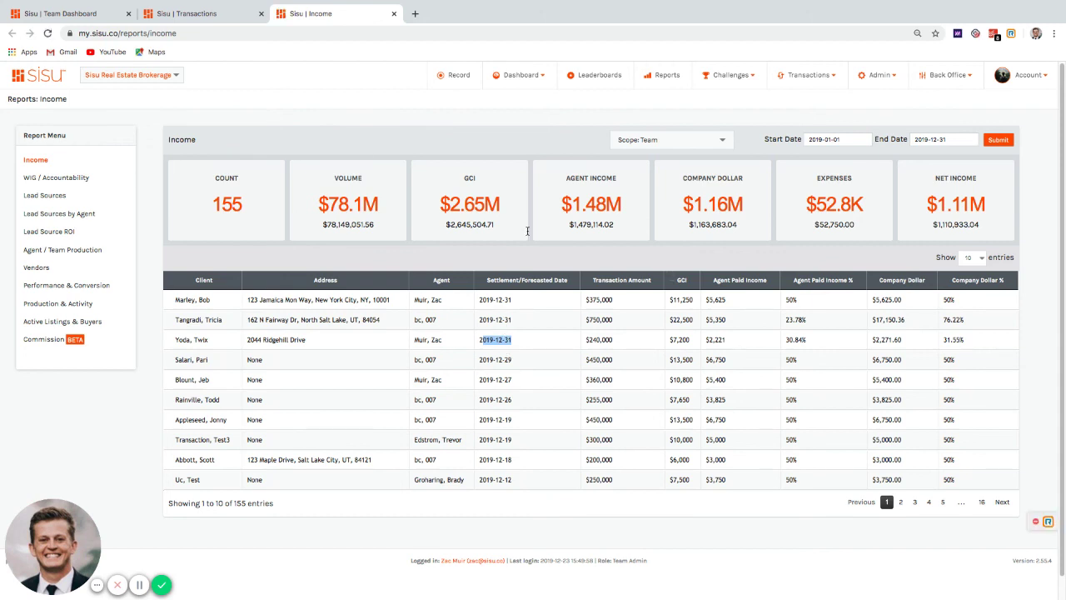
# Step: Confirm the form's Settlement Date matches the report's 2019-12-31
pyautogui.click(186, 13)
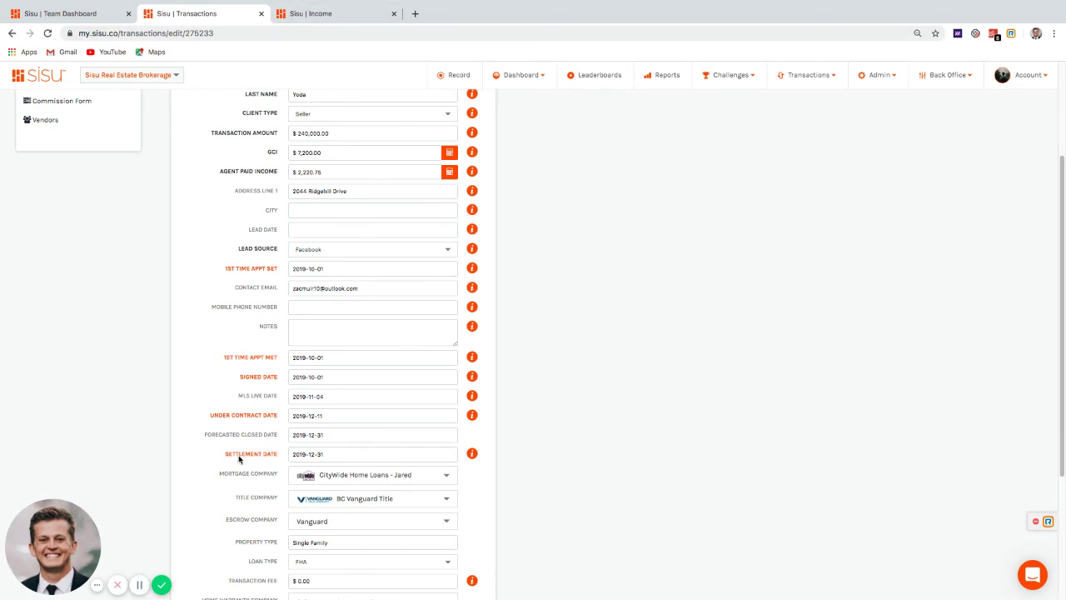
pyautogui.moveTo(222, 457); pyautogui.dragTo(297, 456)
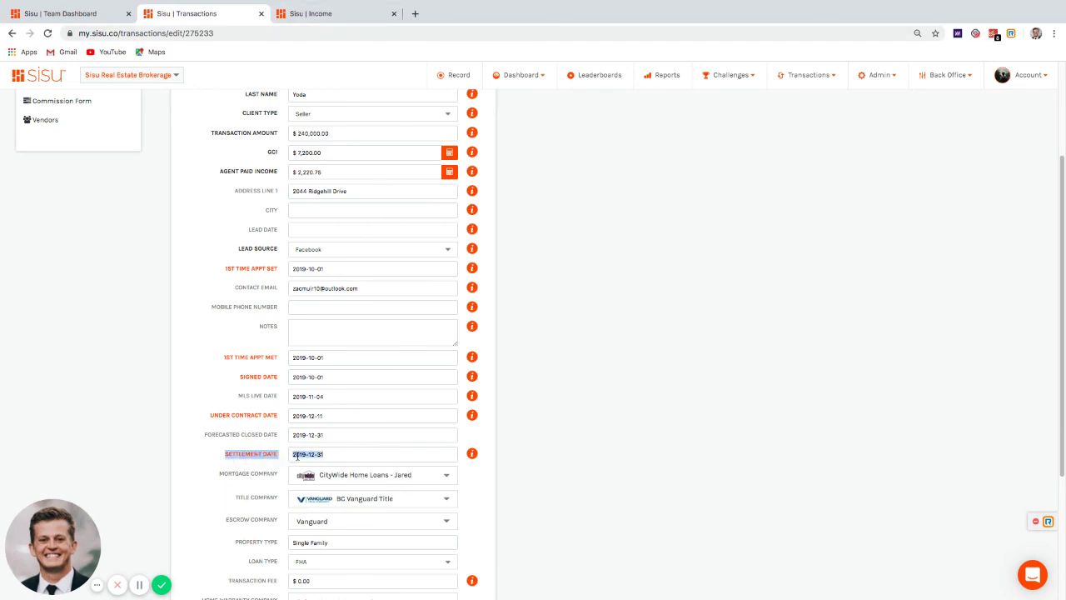
pyautogui.click(301, 13)
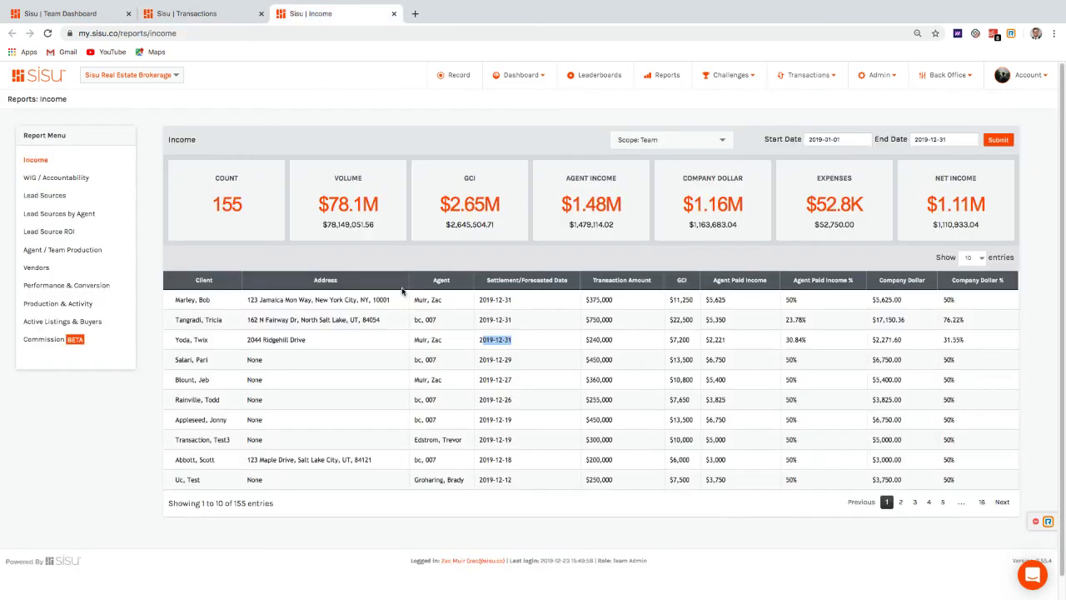
pyautogui.click(181, 15)
pyautogui.moveTo(472, 456)
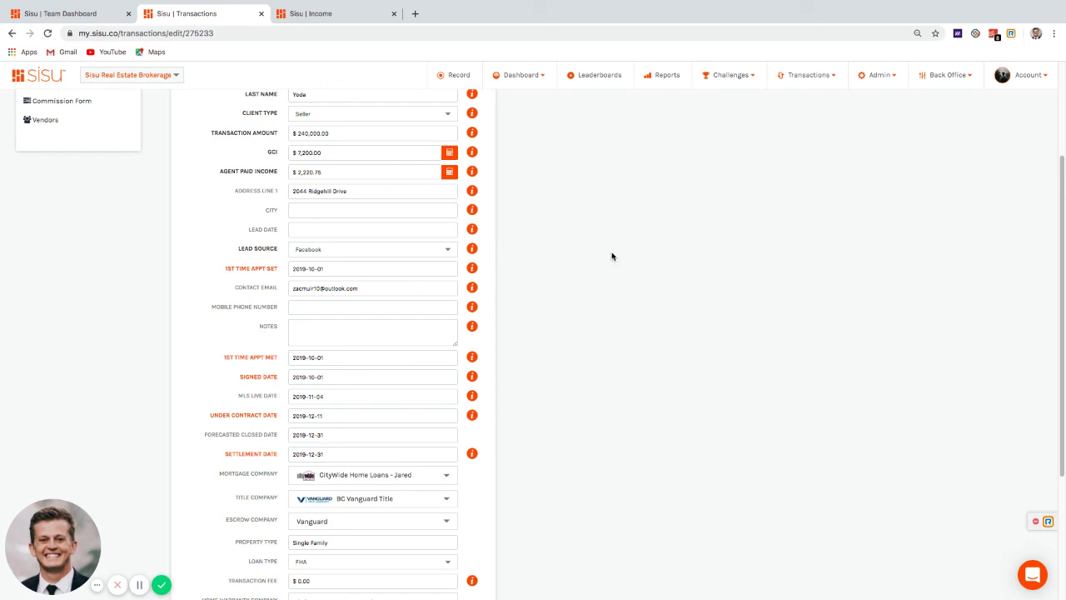
pyautogui.click(659, 76)
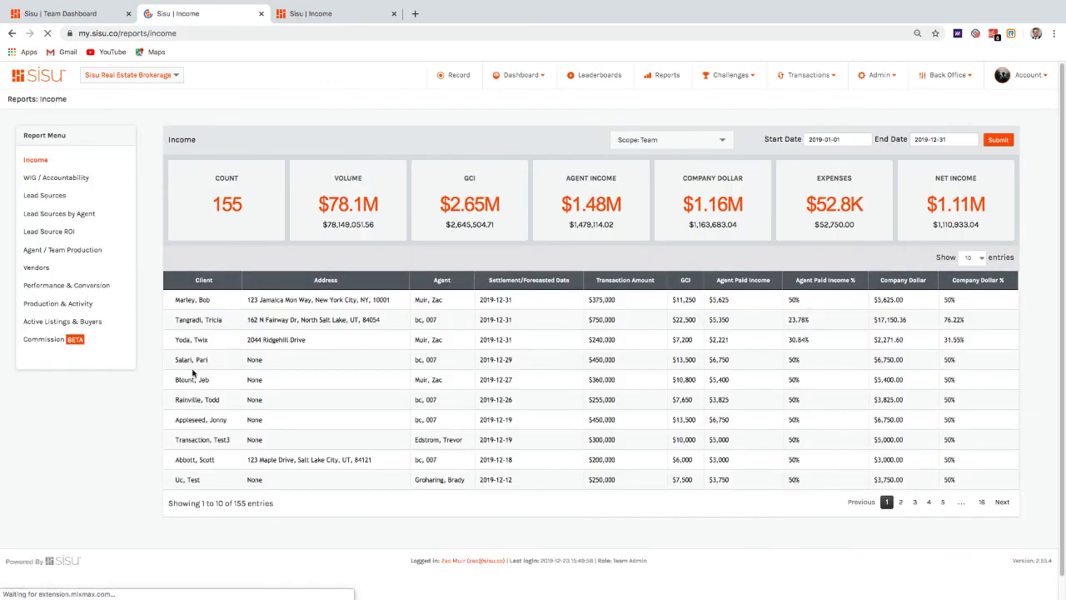
# Step: Open the Active Listings & Buyers report and review the Signed and Live Listings sections' MLS Live Dates
pyautogui.click(70, 323)
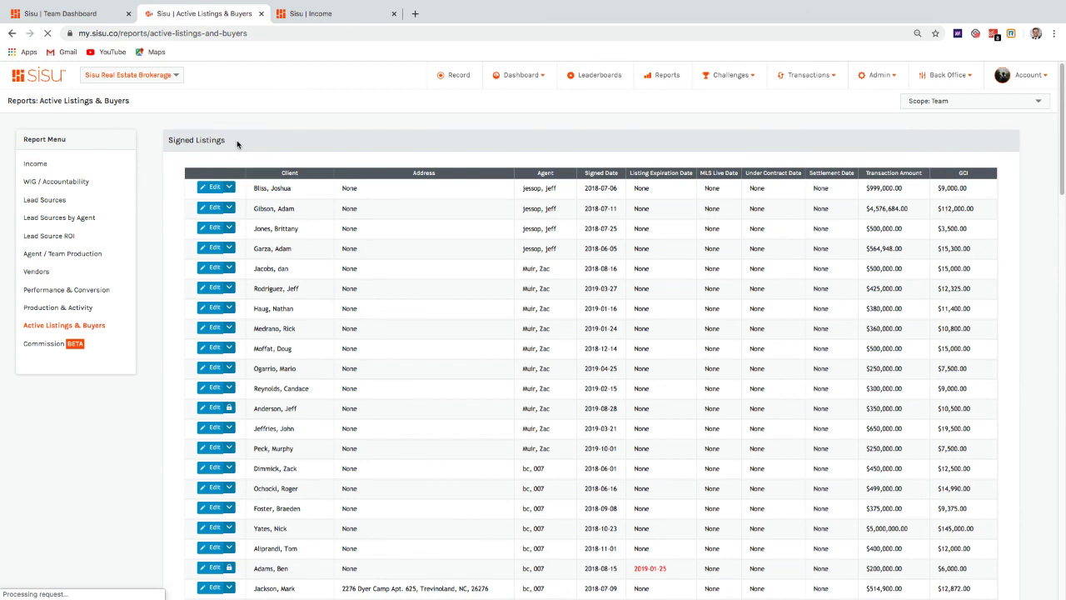
pyautogui.tripleClick(391, 140)
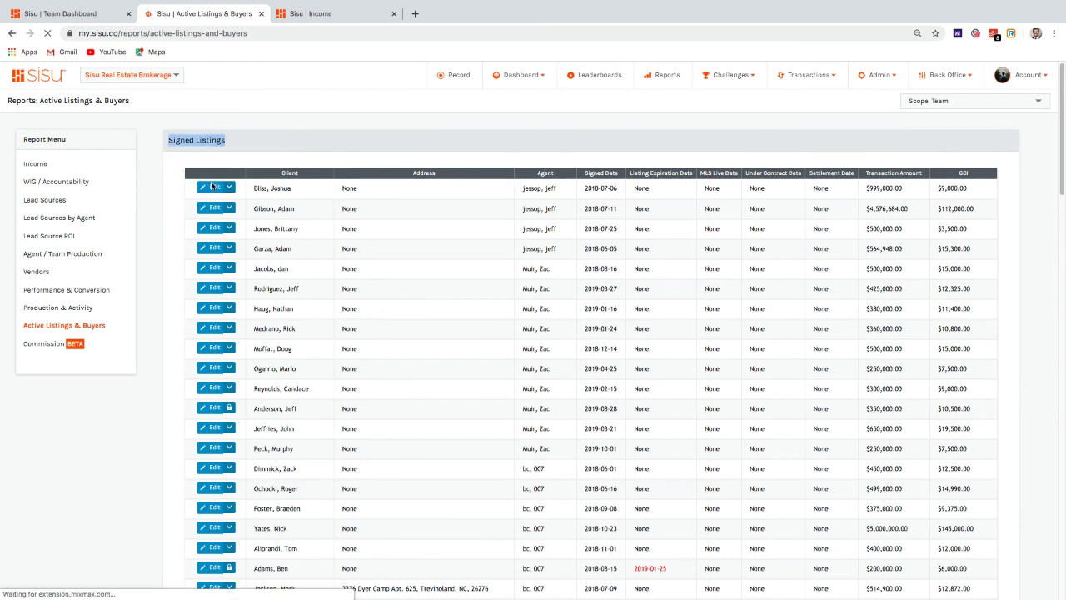
pyautogui.click(716, 180)
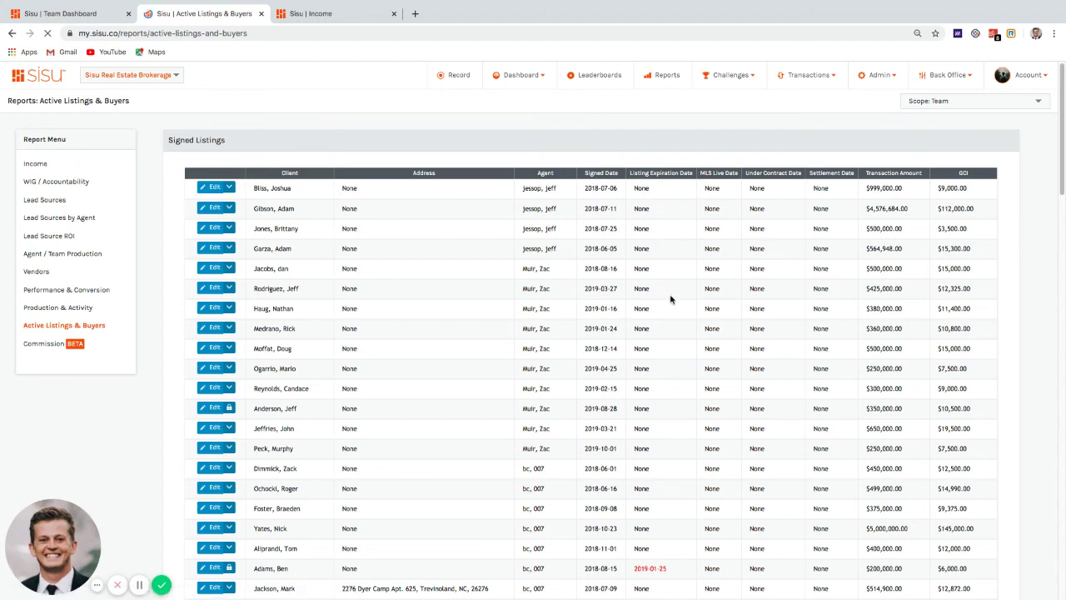
pyautogui.scroll(-15, 680, 268)
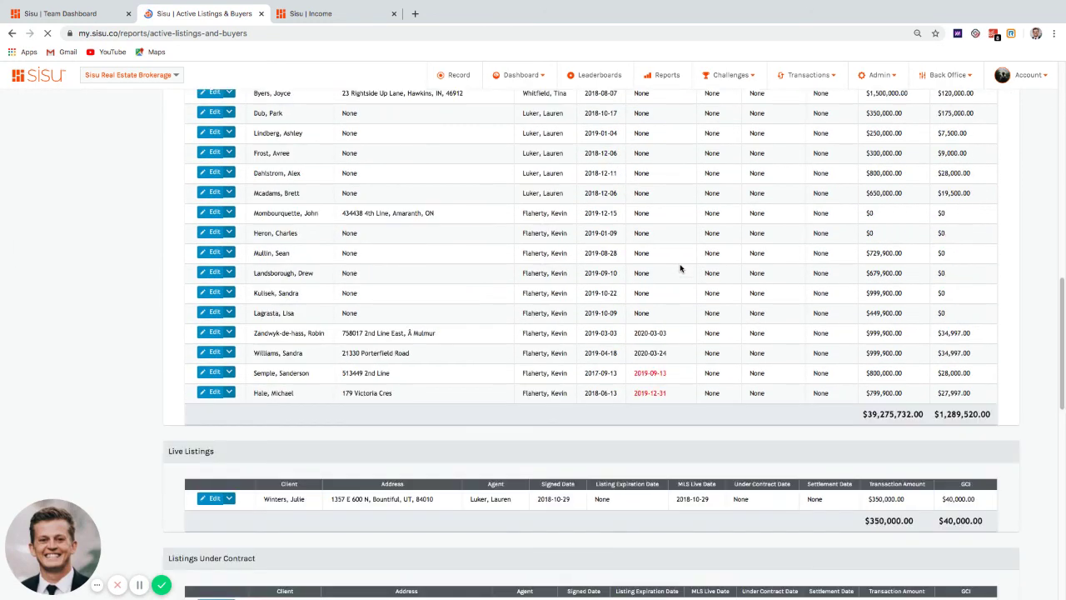
pyautogui.scroll(-3, 680, 268)
pyautogui.moveTo(219, 266); pyautogui.dragTo(167, 265)
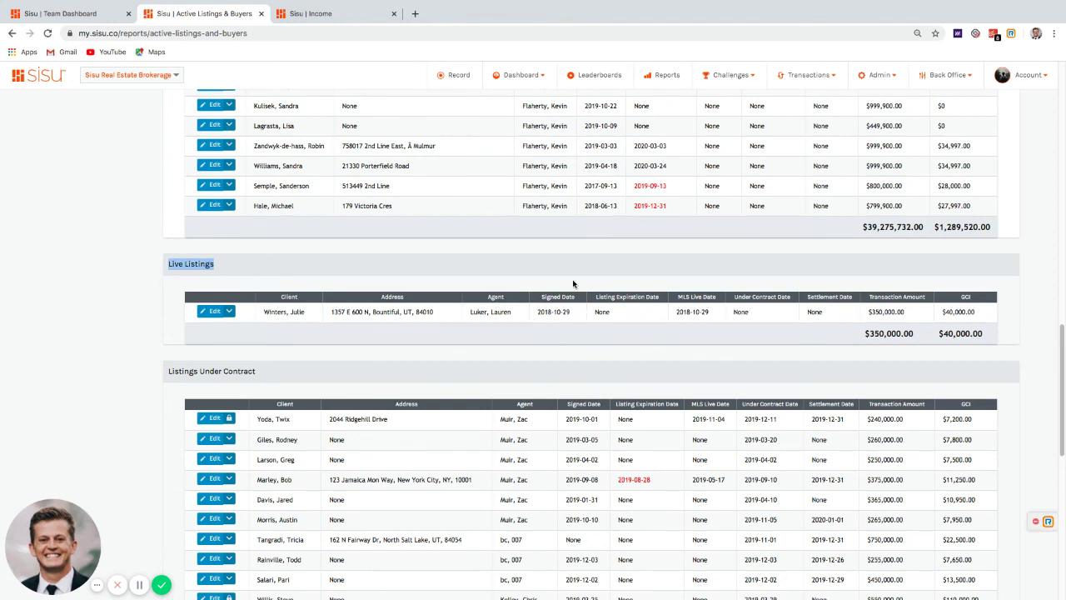
pyautogui.moveTo(709, 311); pyautogui.dragTo(679, 311)
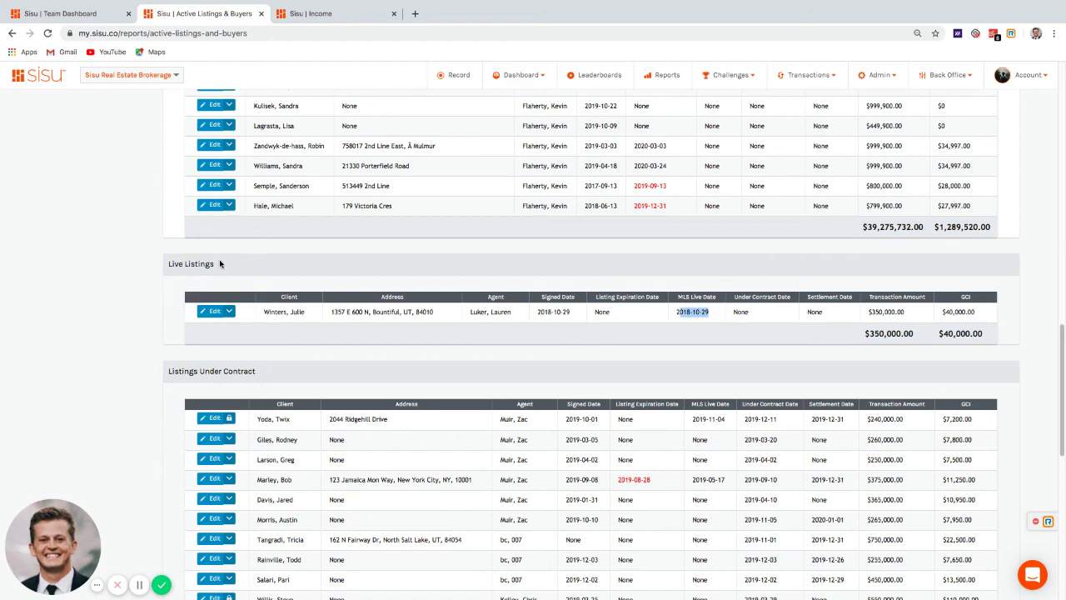
# Step: Check the $240,000 listing under contract: Under Contract Date 2019-12-11, settlement 2019-12-31
pyautogui.moveTo(221, 264); pyautogui.dragTo(154, 265)
pyautogui.scroll(-1, 336, 249)
pyautogui.moveTo(255, 289); pyautogui.dragTo(163, 290)
pyautogui.scroll(-1, 319, 293)
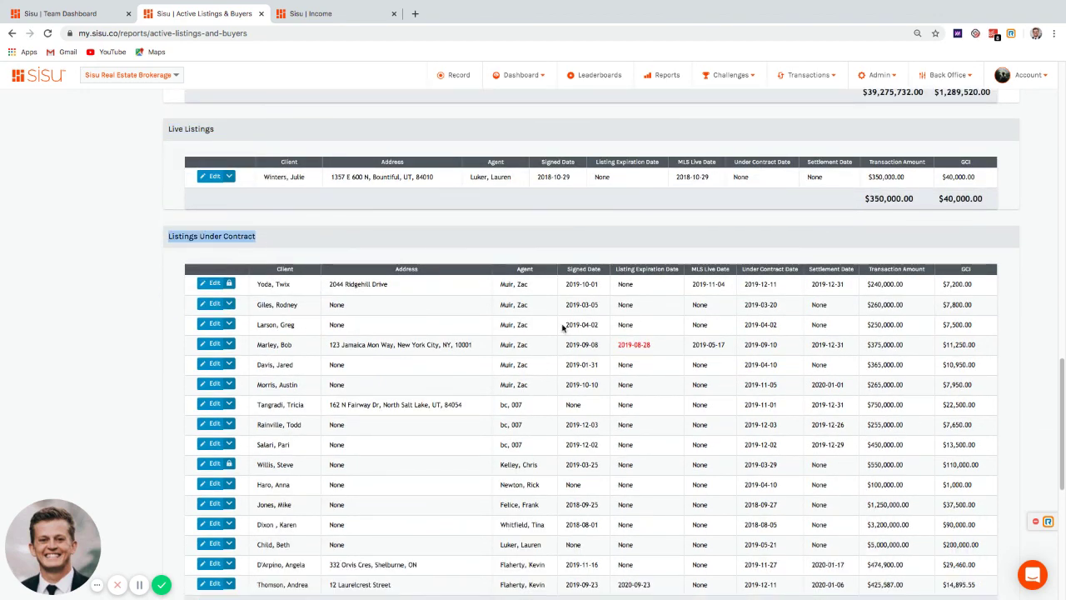
pyautogui.scroll(-1, 624, 382)
pyautogui.scroll(1, 597, 294)
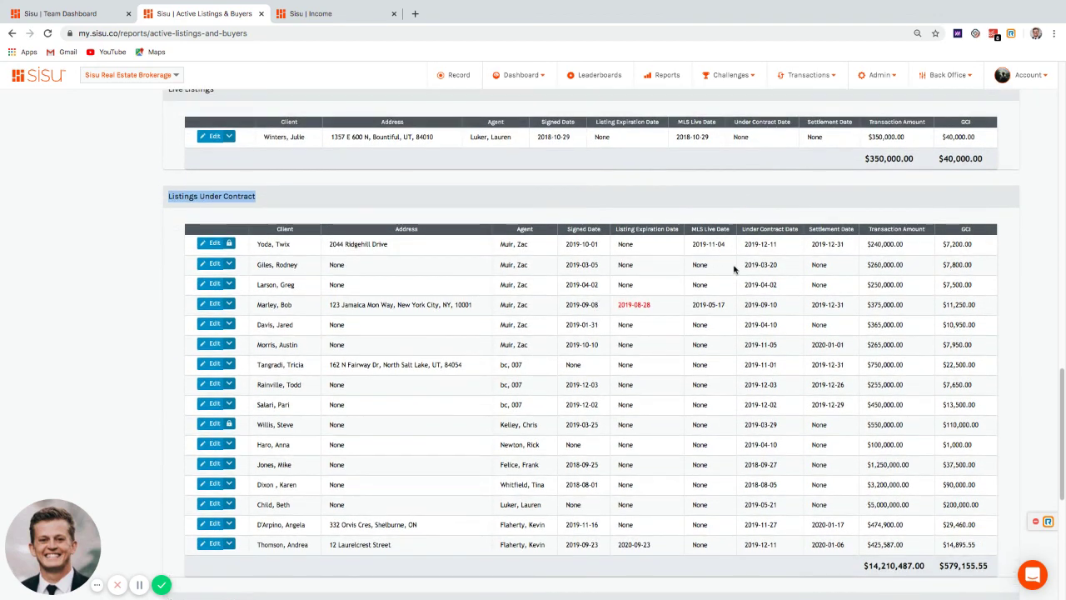
pyautogui.moveTo(783, 250); pyautogui.dragTo(743, 246)
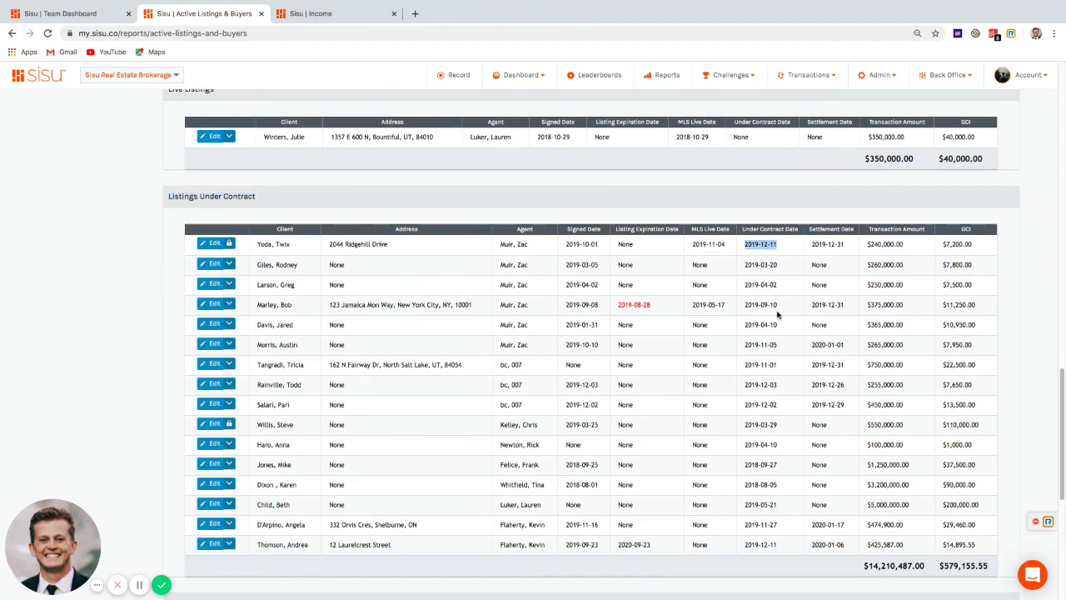
pyautogui.scroll(-1, 775, 311)
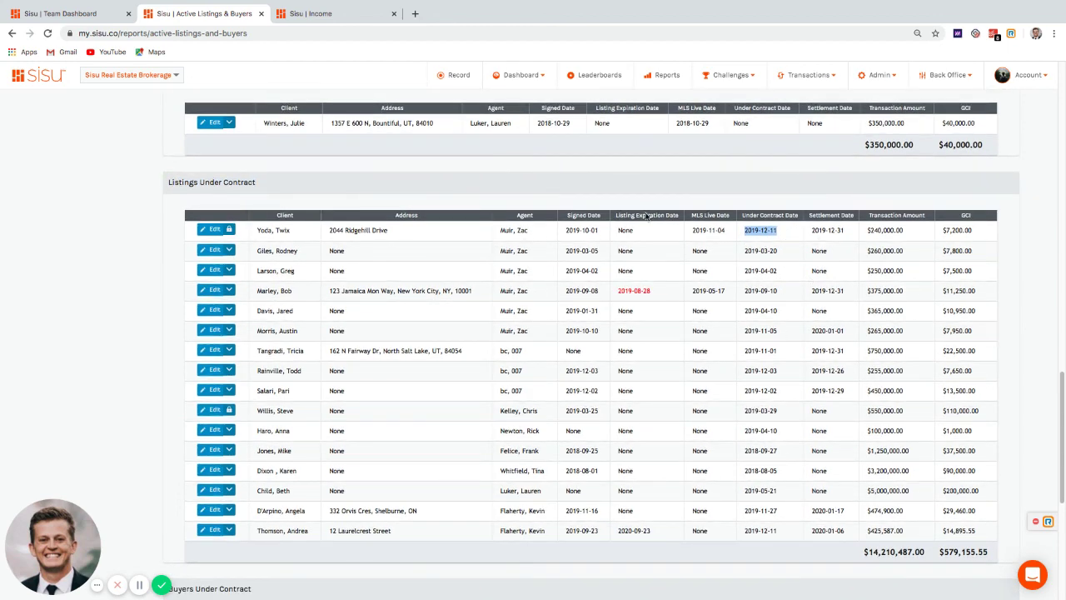
pyautogui.scroll(-5, 749, 388)
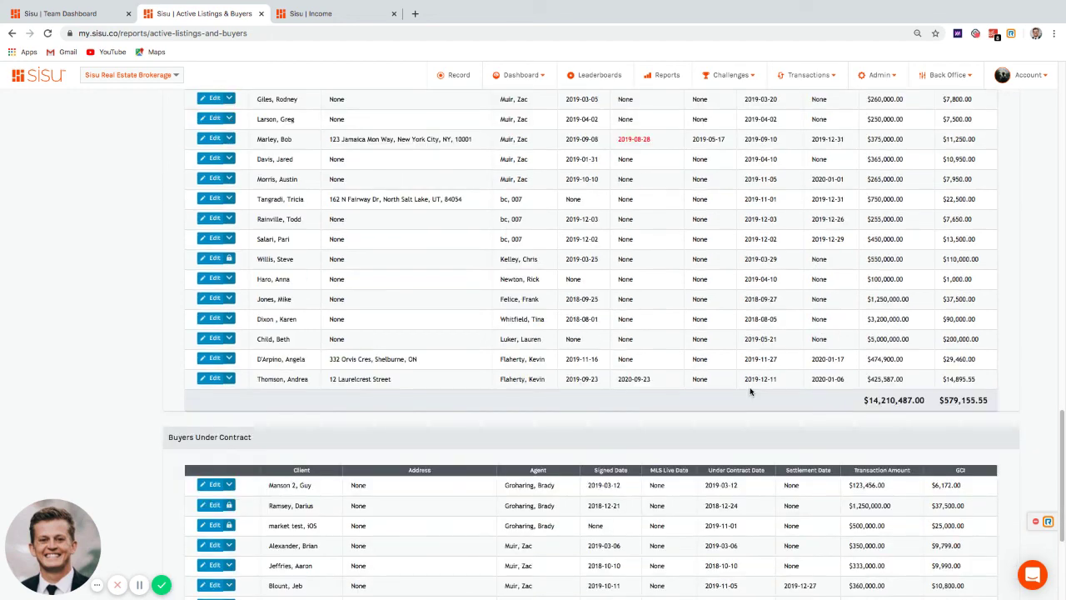